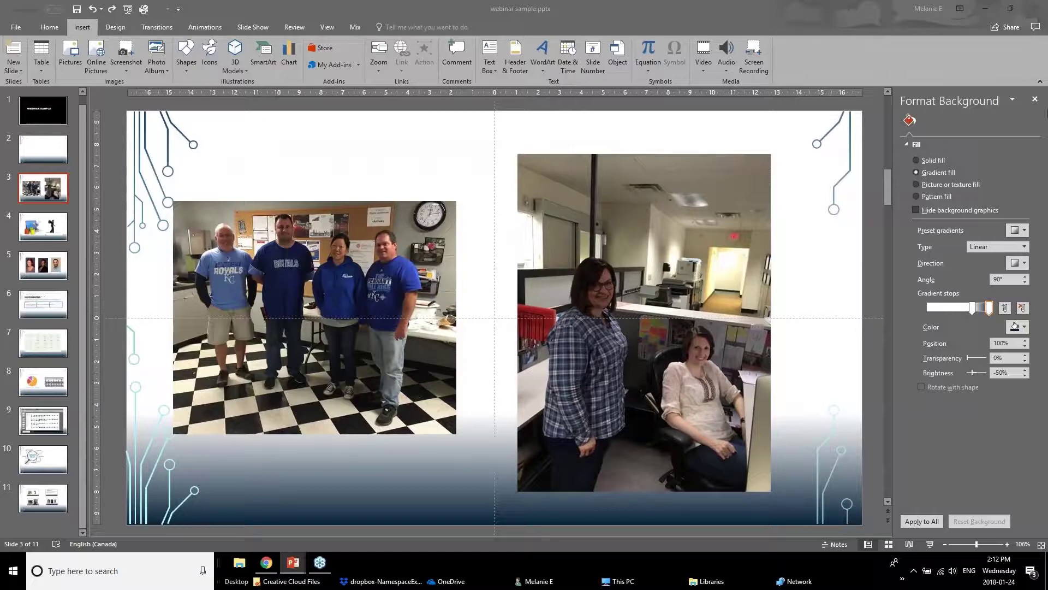
# - Close the background formatting options and brighten the group photo with the Brightness +40% Contrast 0% (Normal) correction
pyautogui.click(1035, 98)
pyautogui.click(418, 290)
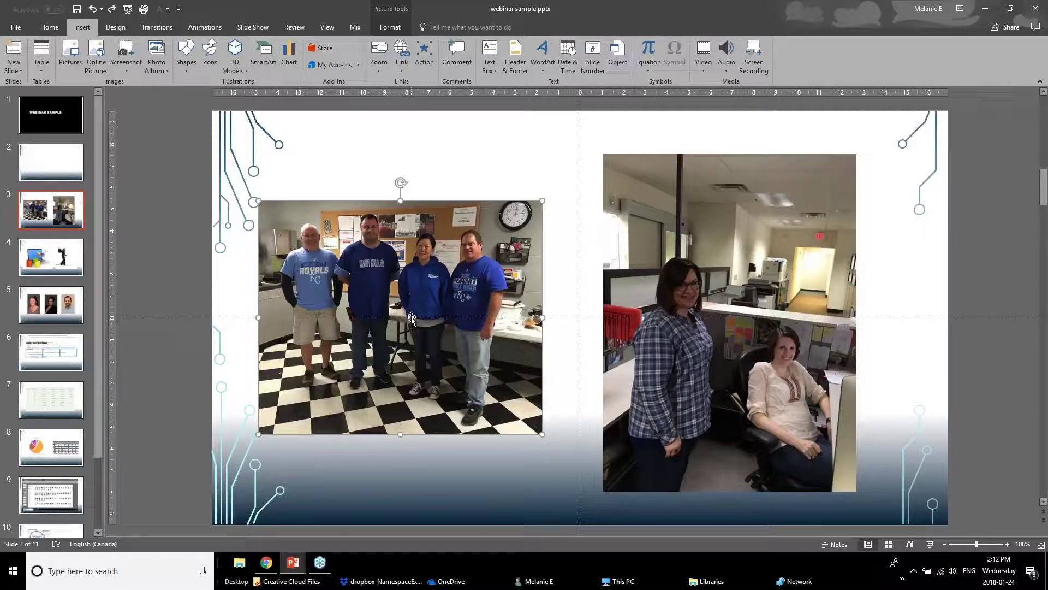
pyautogui.click(394, 12)
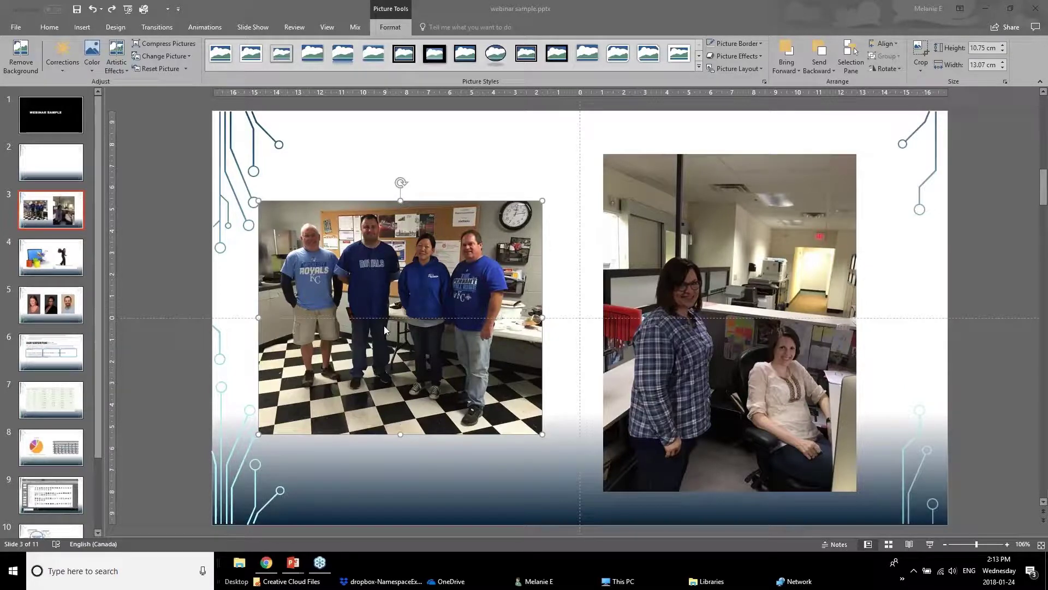
pyautogui.click(61, 63)
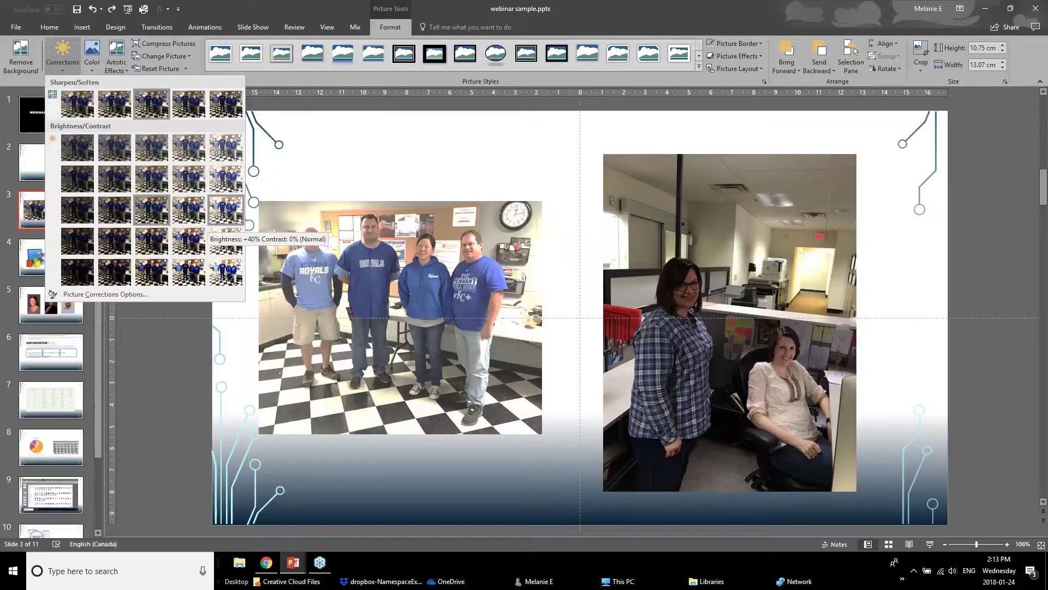
pyautogui.click(226, 213)
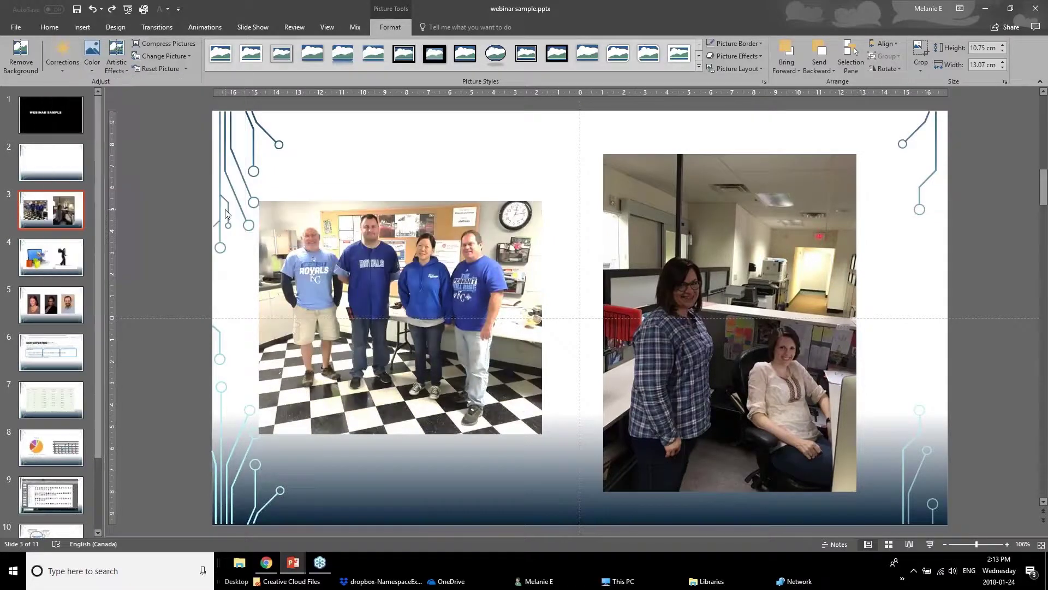
pyautogui.click(197, 362)
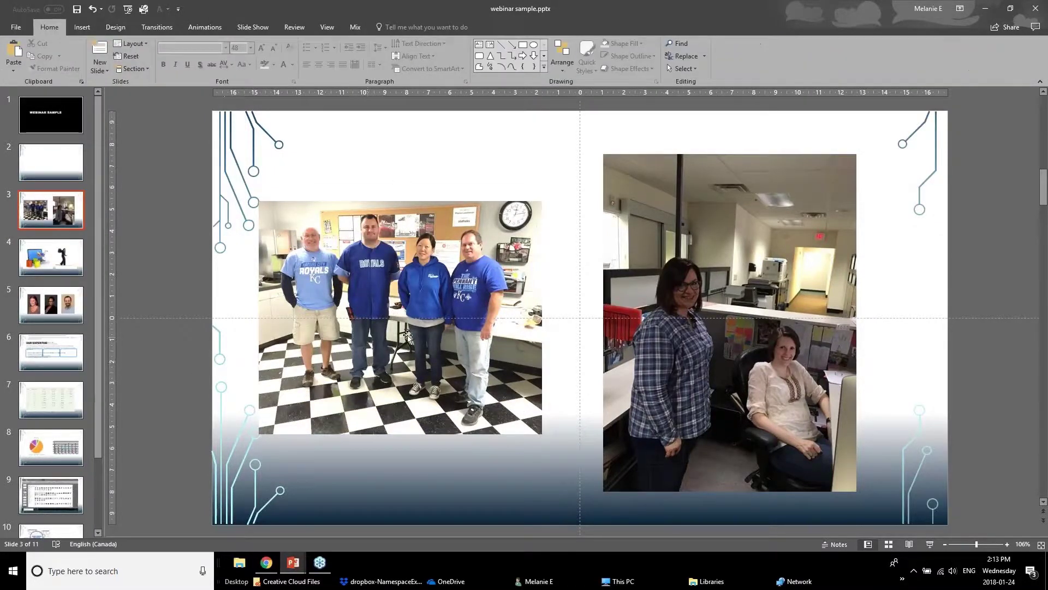
# - Lower the group photo's color saturation to the muted preset just above grayscale
pyautogui.click(407, 334)
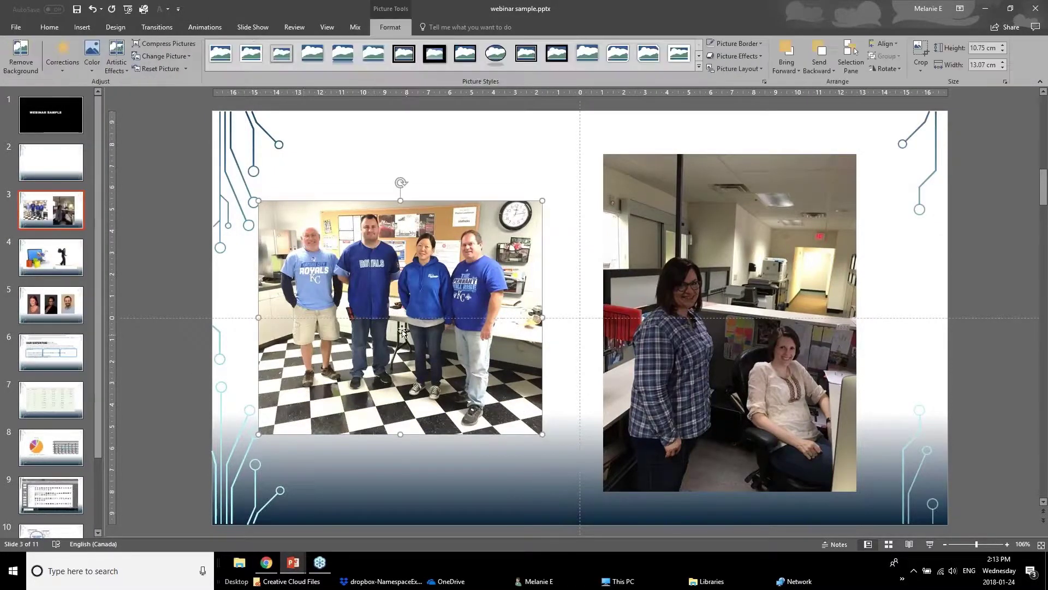
pyautogui.click(91, 57)
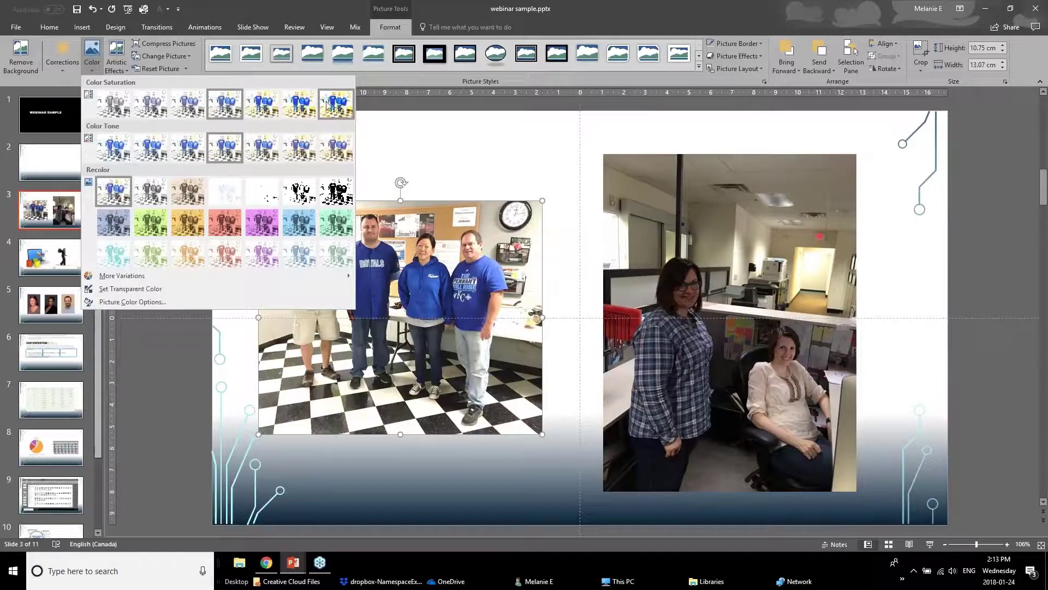
pyautogui.click(149, 111)
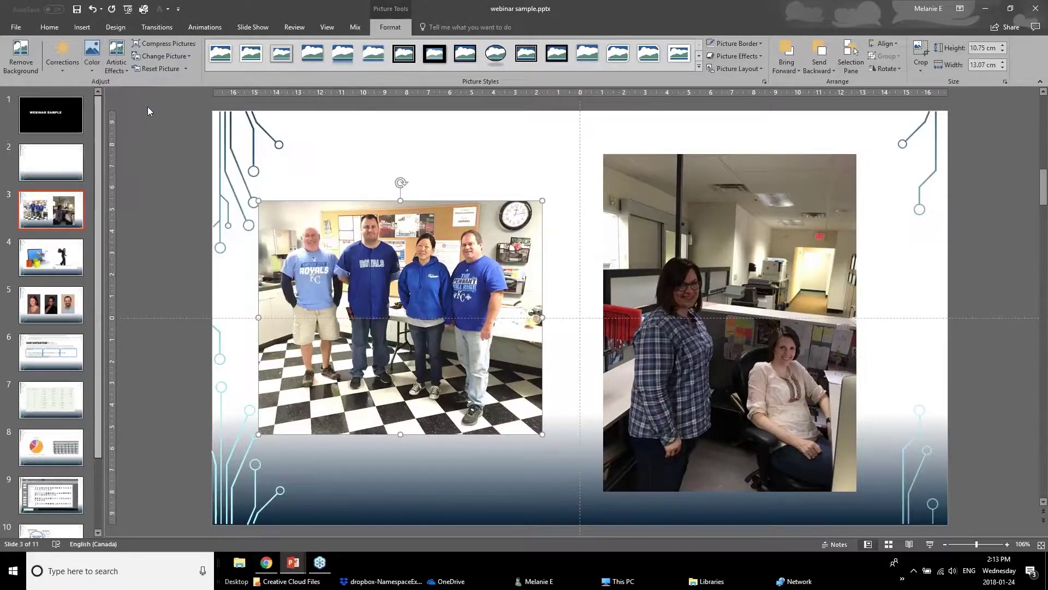
pyautogui.click(177, 386)
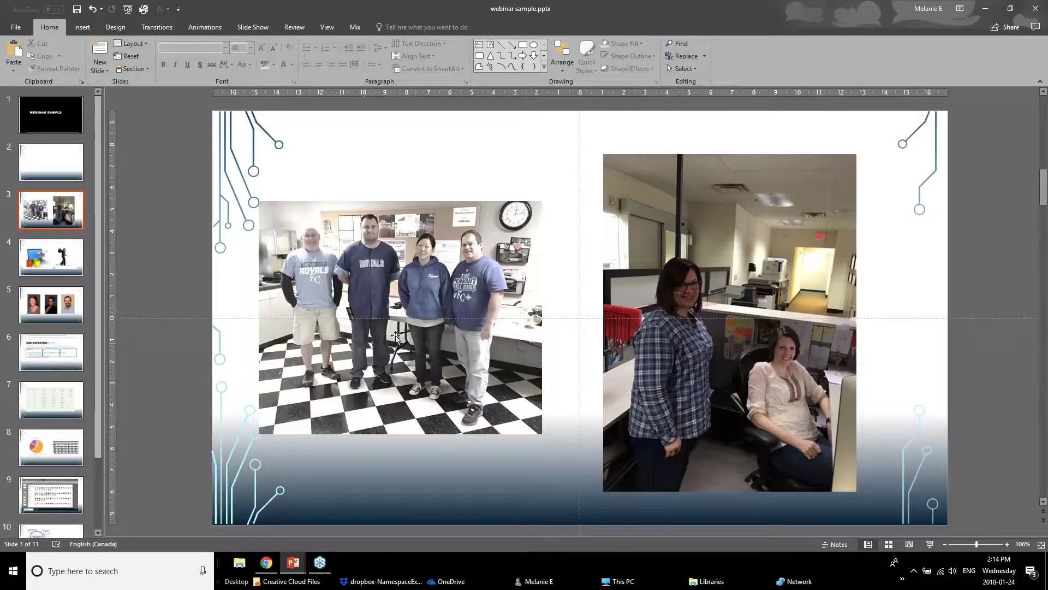
# - Brighten the office photo of the two women with a brighter correction preset at normal contrast
pyautogui.click(366, 306)
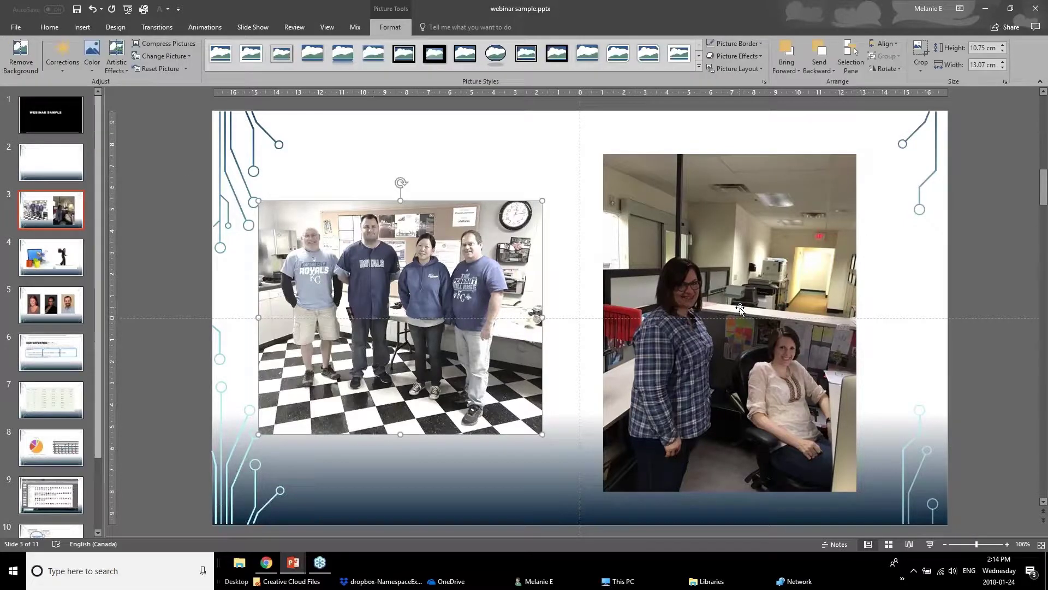
pyautogui.click(738, 310)
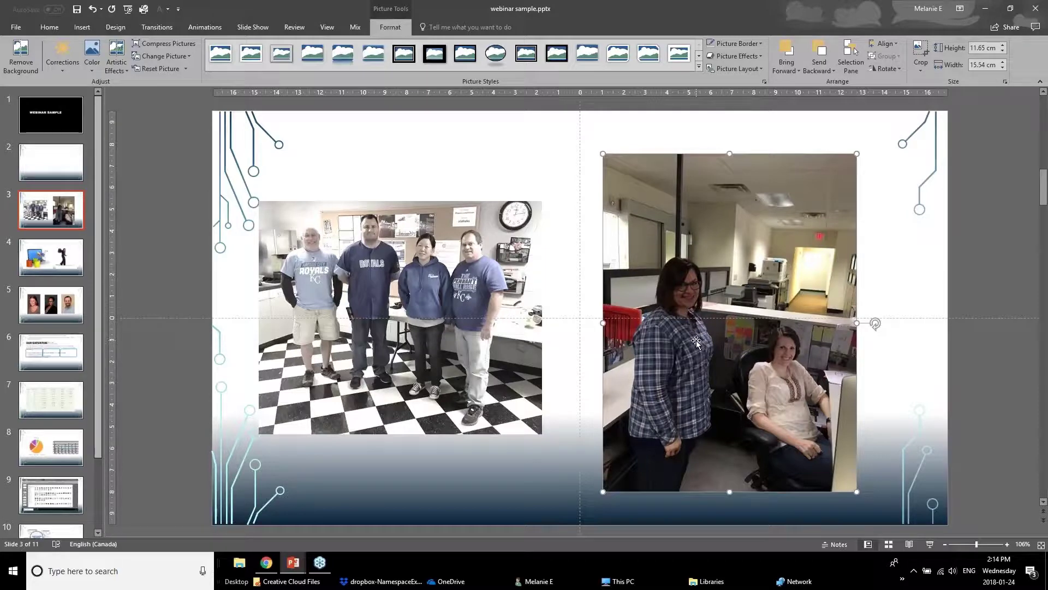
pyautogui.click(50, 66)
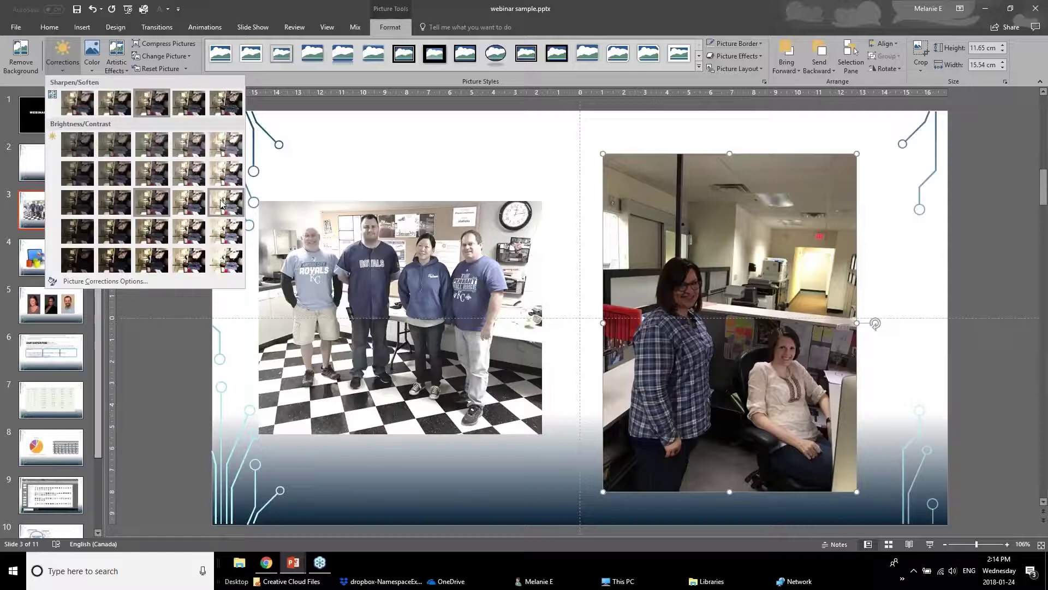
pyautogui.click(183, 202)
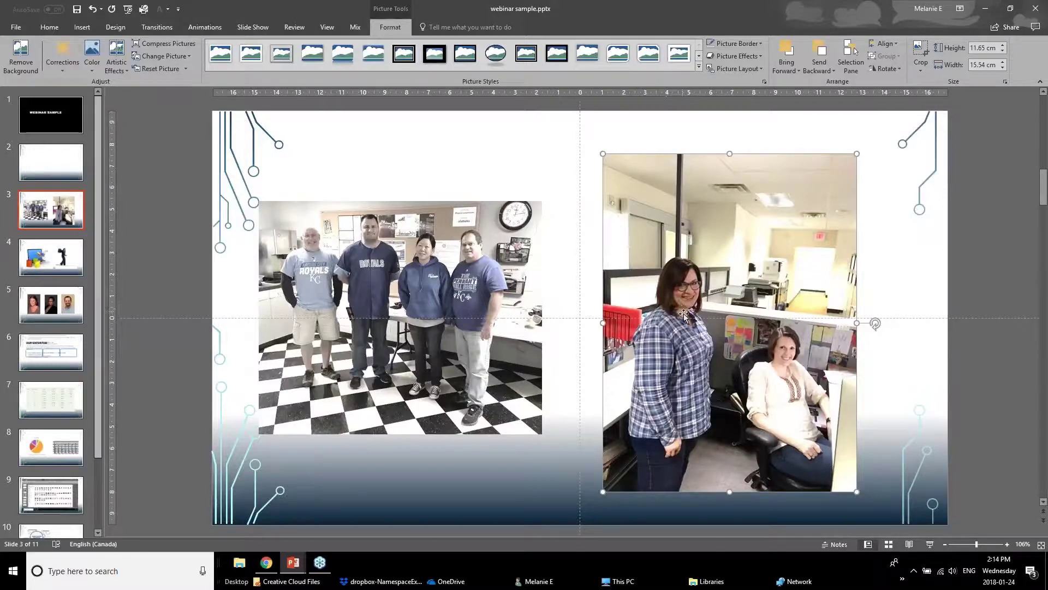
# - Crop the office photo's upper, lower and left areas so the two women fill a frame of about 9.95 by 7.9 cm
pyautogui.click(924, 53)
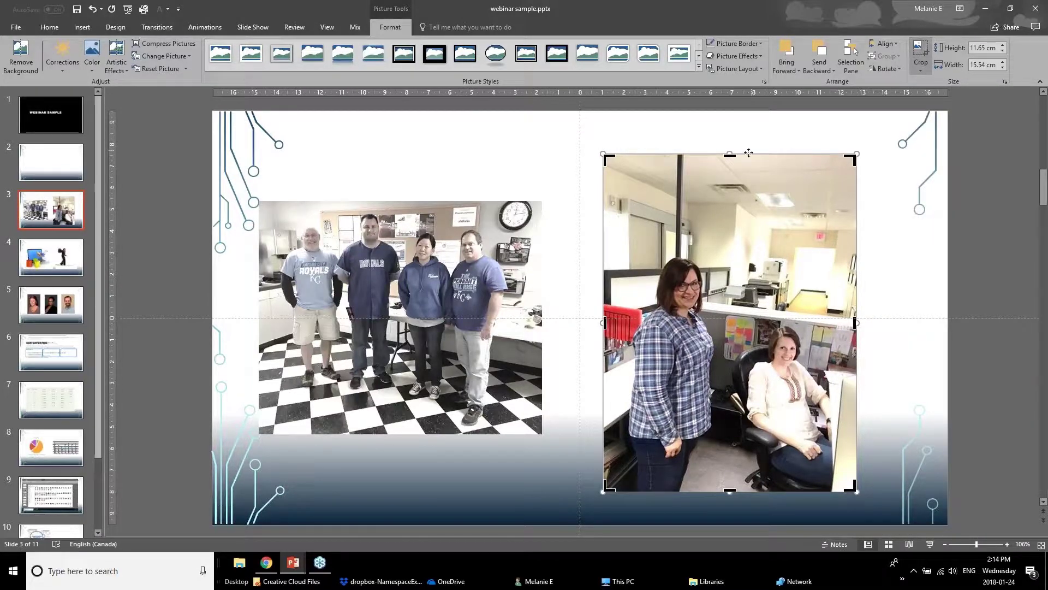
pyautogui.moveTo(730, 155); pyautogui.dragTo(739, 253)
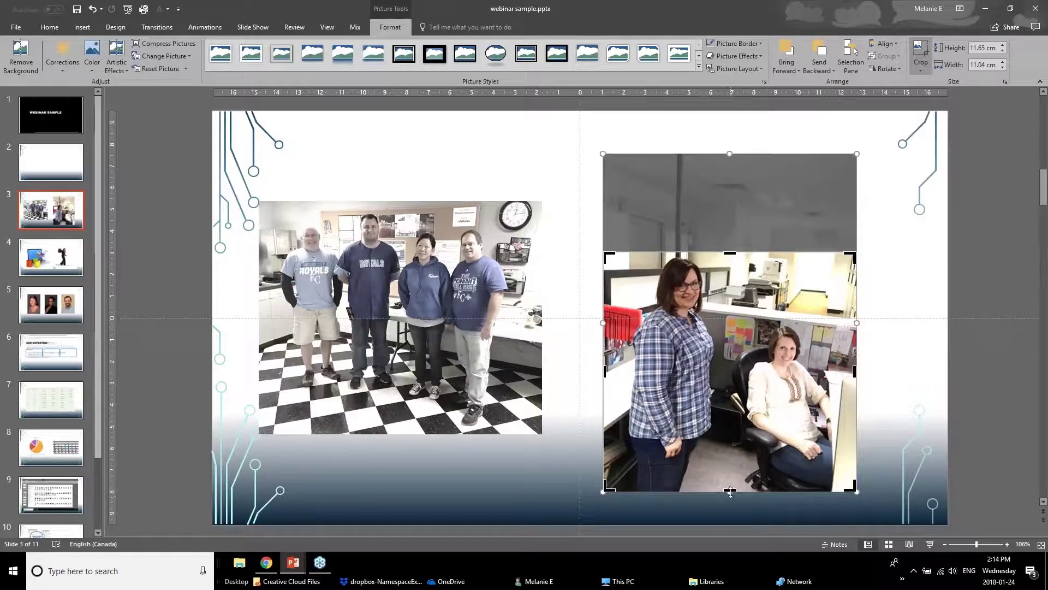
pyautogui.moveTo(730, 491); pyautogui.dragTo(732, 422)
pyautogui.moveTo(602, 328); pyautogui.dragTo(641, 327)
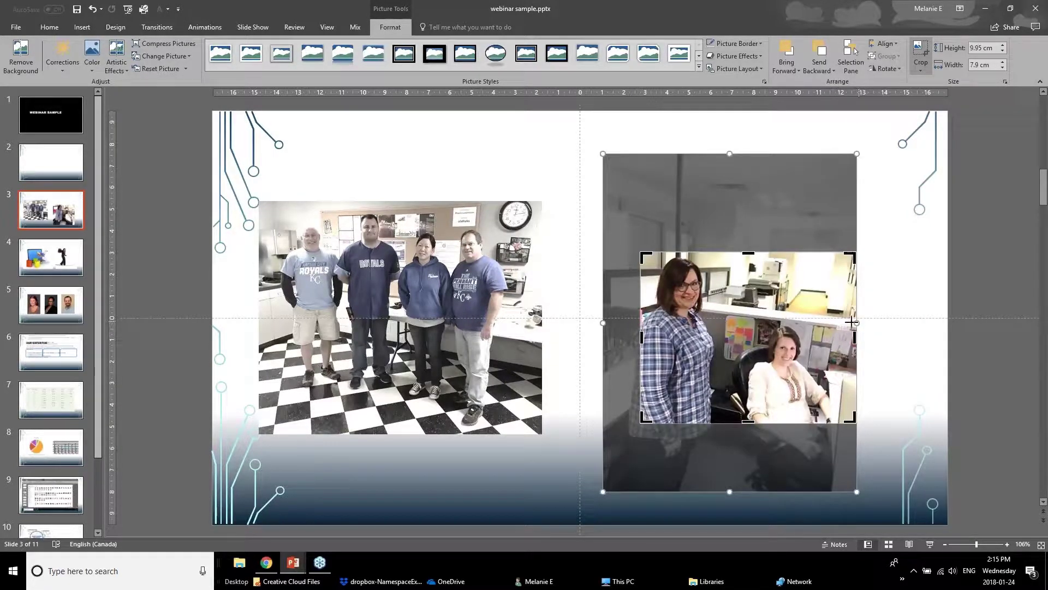
pyautogui.moveTo(852, 322); pyautogui.dragTo(853, 322)
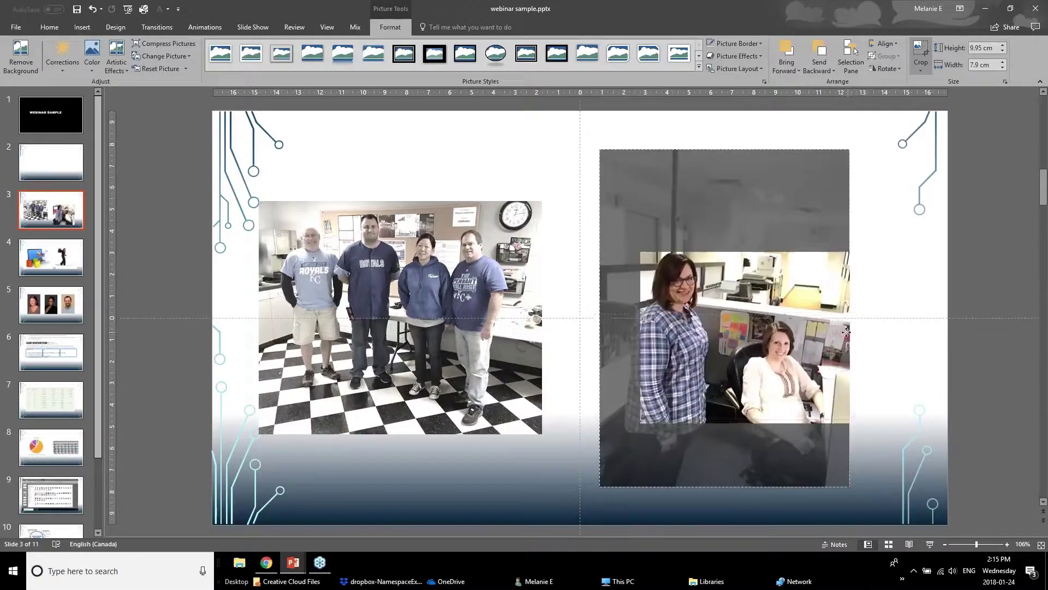
pyautogui.click(938, 380)
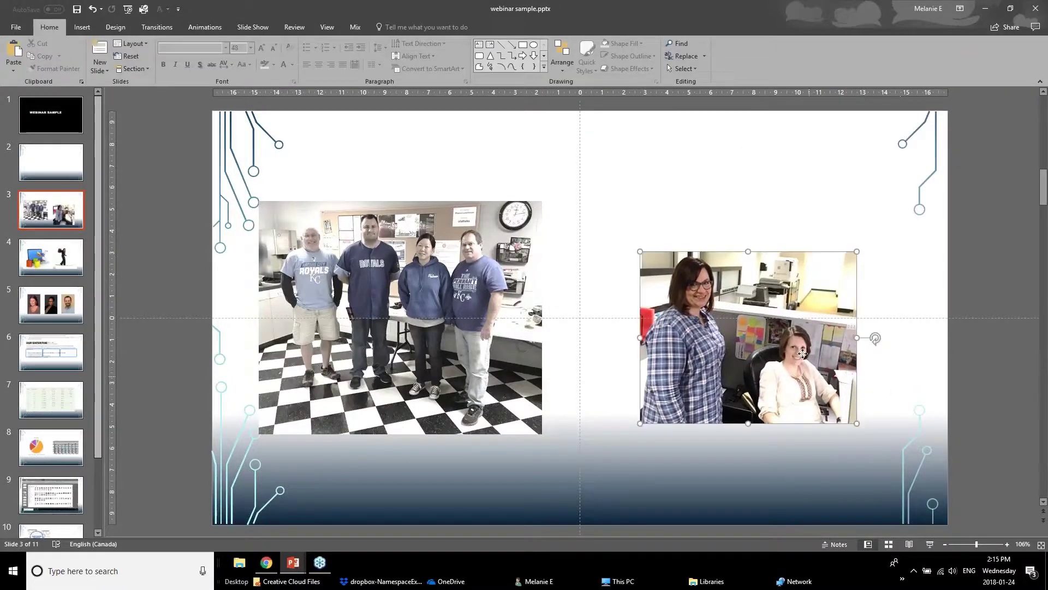
# - Enlarge the cropped office photo to about 11.37 by 9.03 cm and place it mid-height in the slide's right half
pyautogui.moveTo(843, 408); pyautogui.dragTo(845, 366)
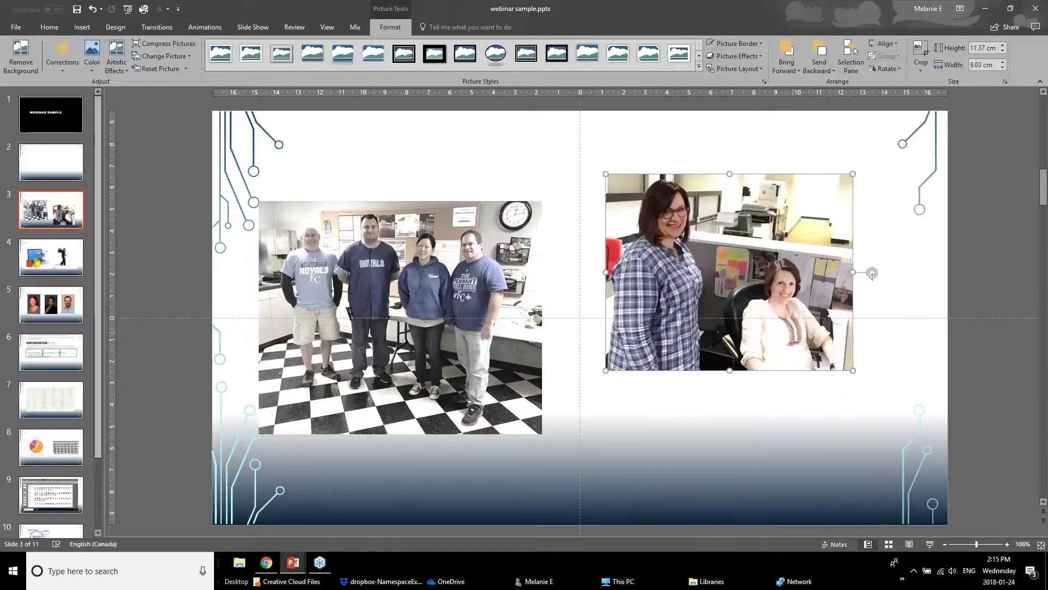
pyautogui.moveTo(800, 296); pyautogui.dragTo(819, 339)
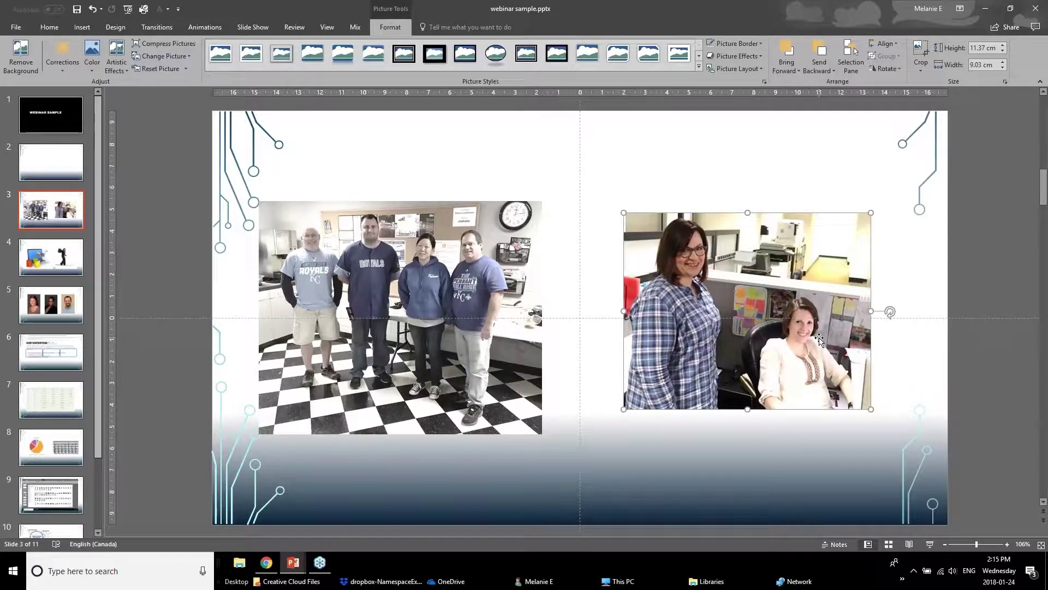
# - Crop the lower half off the group photo, leaving it about 5.38 cm high, and move it down beside the office photo
pyautogui.click(458, 273)
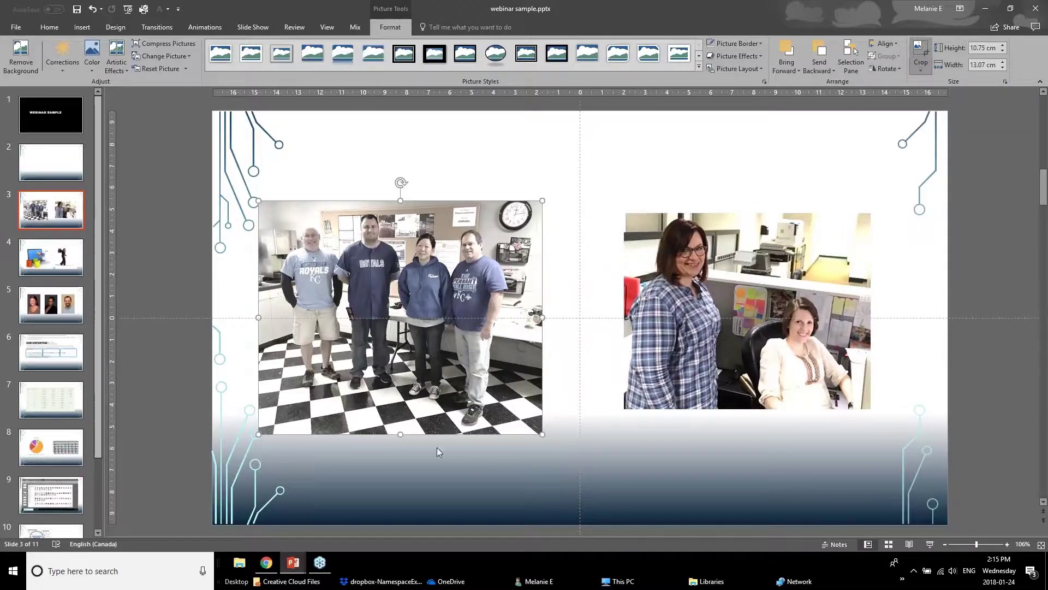
pyautogui.click(925, 47)
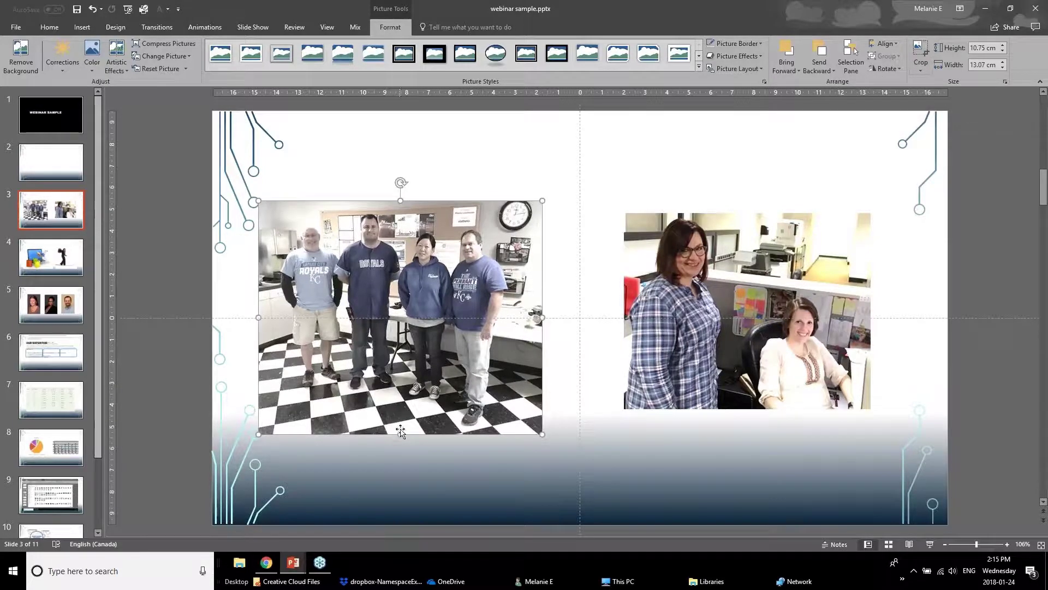
pyautogui.click(920, 49)
pyautogui.click(920, 49)
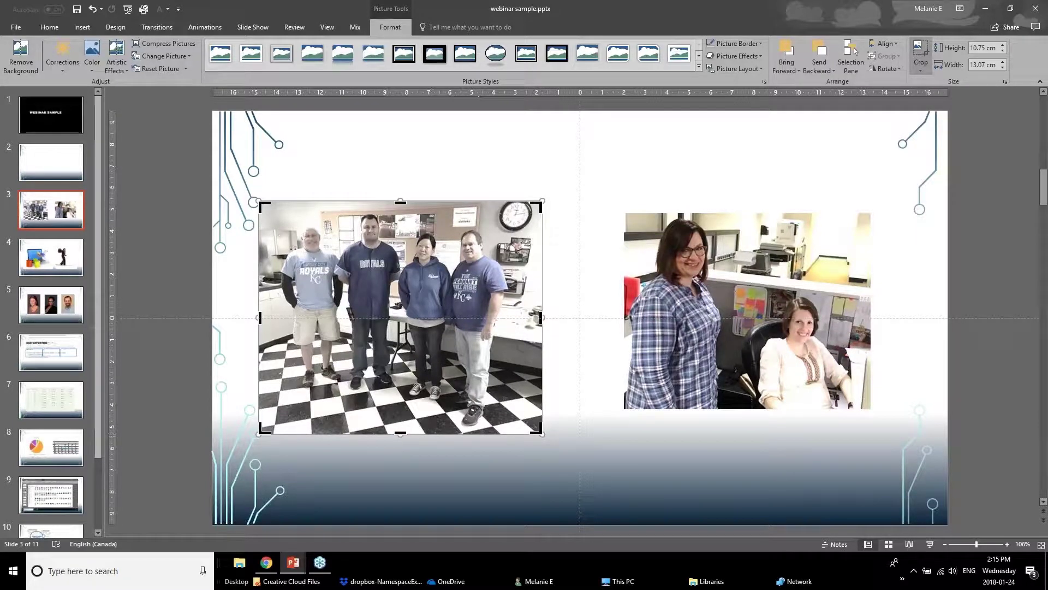
pyautogui.moveTo(401, 406); pyautogui.dragTo(400, 317)
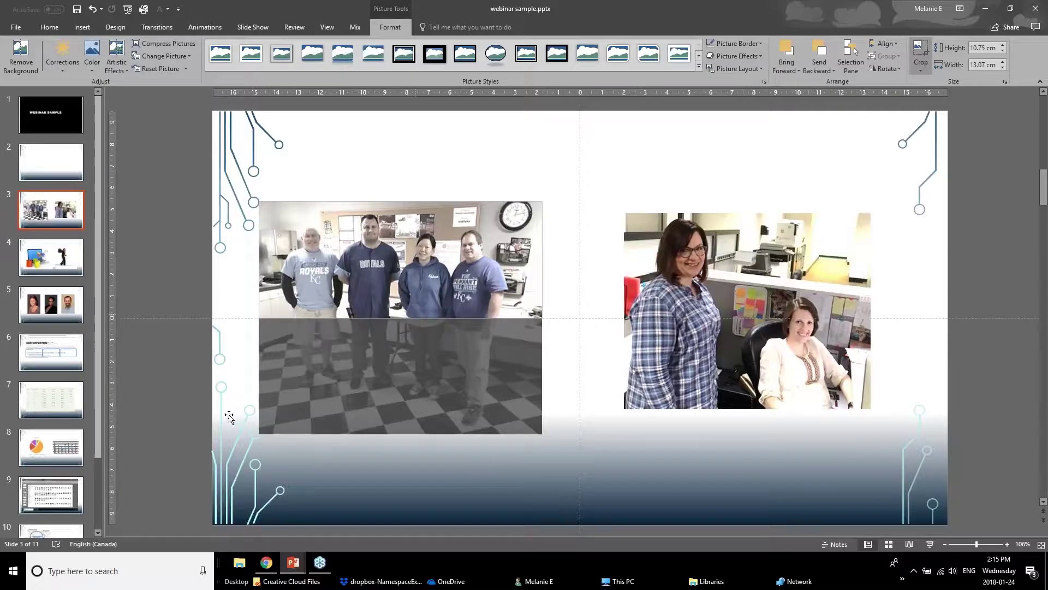
pyautogui.click(158, 417)
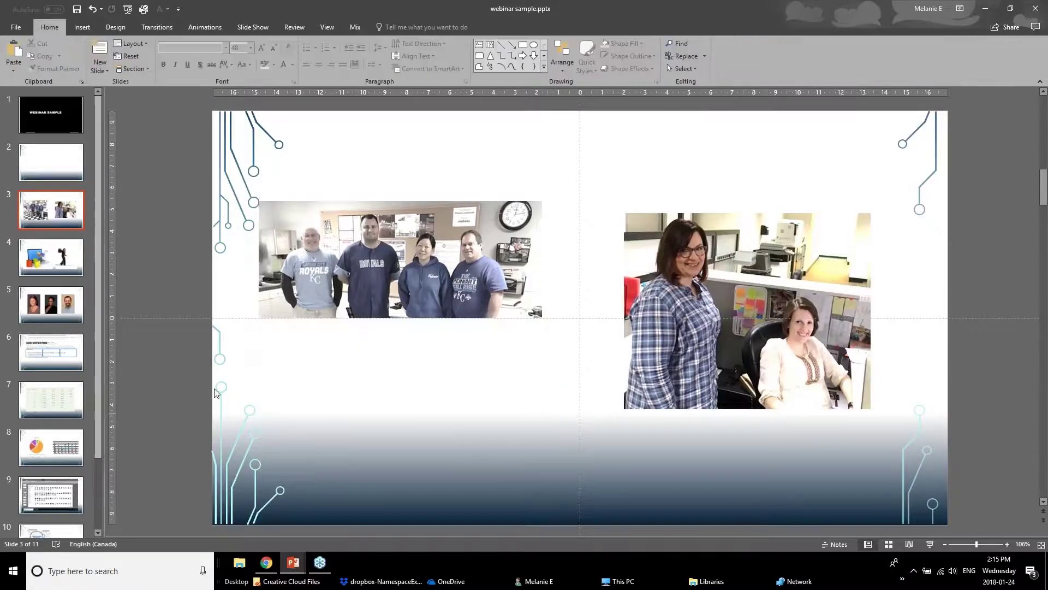
pyautogui.moveTo(451, 319); pyautogui.dragTo(454, 339)
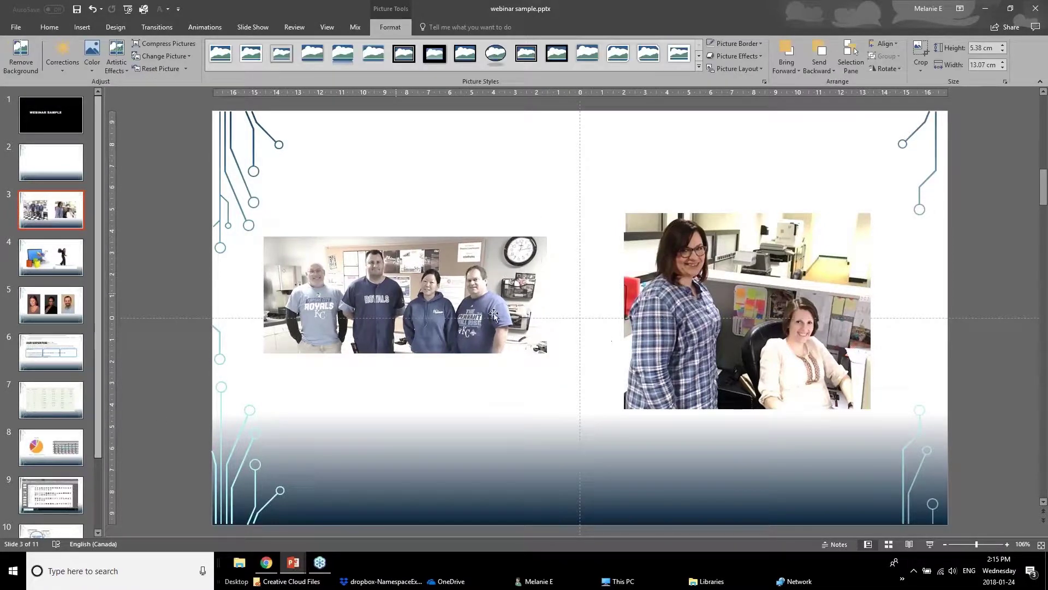
pyautogui.click(429, 301)
# - Apply the same muted color saturation preset as the group photo to the office photo of the two women
pyautogui.click(746, 292)
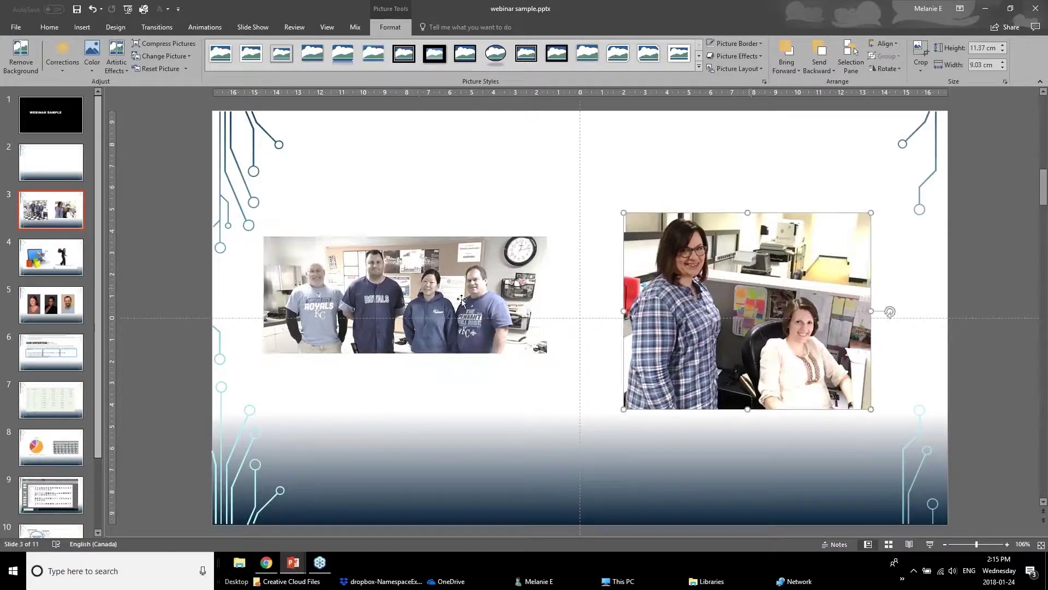
pyautogui.click(92, 55)
pyautogui.click(141, 109)
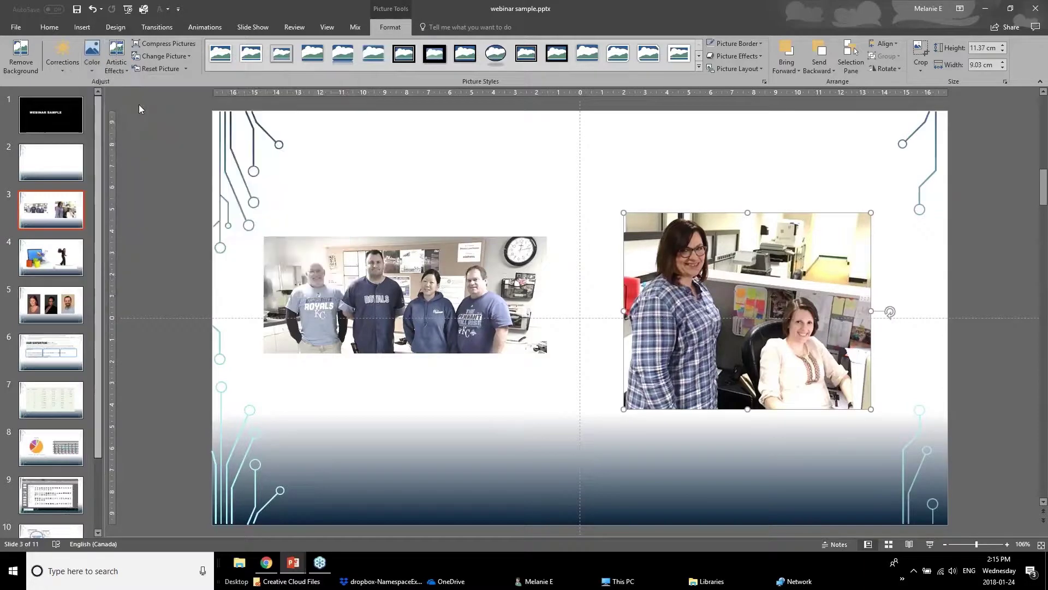
pyautogui.click(518, 387)
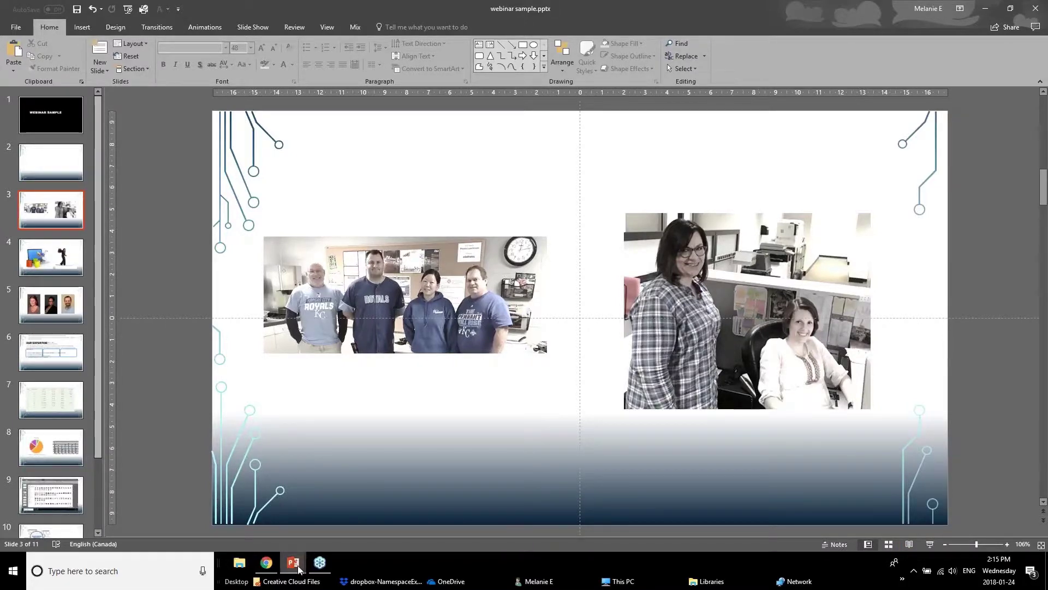
# - Switch to the Powerpoint Webinar January 2018 v1.pptx presentation and show slide 9, Removing Background
pyautogui.moveTo(299, 570)
pyautogui.click(274, 534)
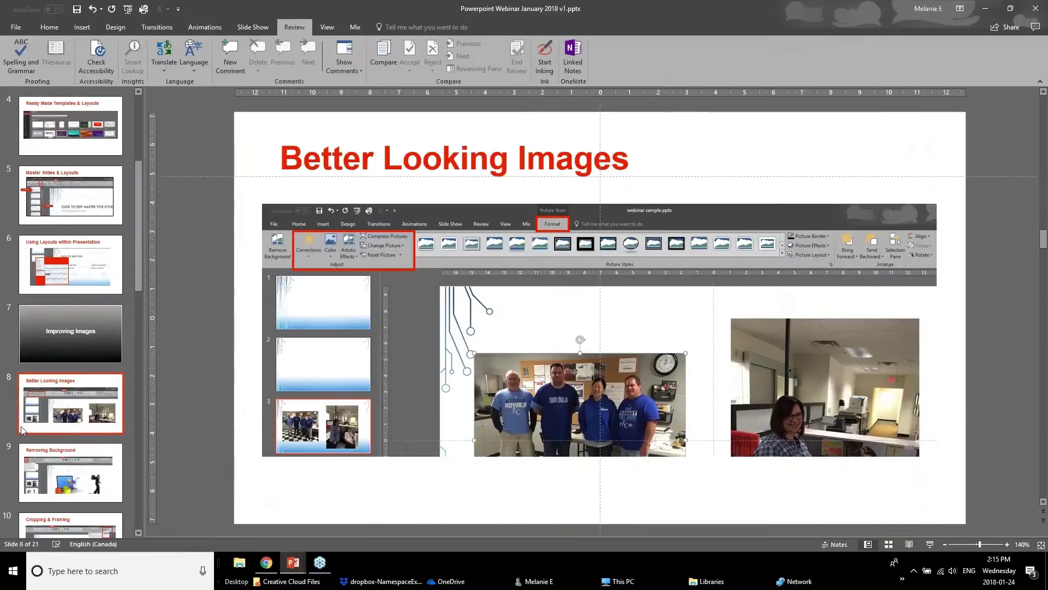
pyautogui.click(26, 500)
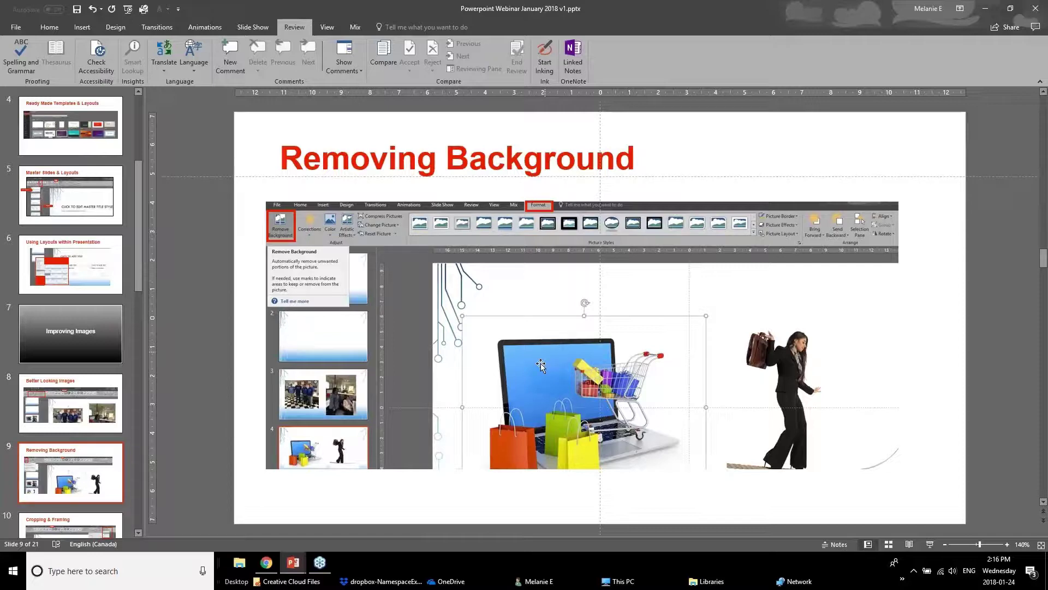
# - Return to webinar sample.pptx and, on slide 4, move the laptop shopping picture up over the upper-left circuit decoration
pyautogui.moveTo(287, 564)
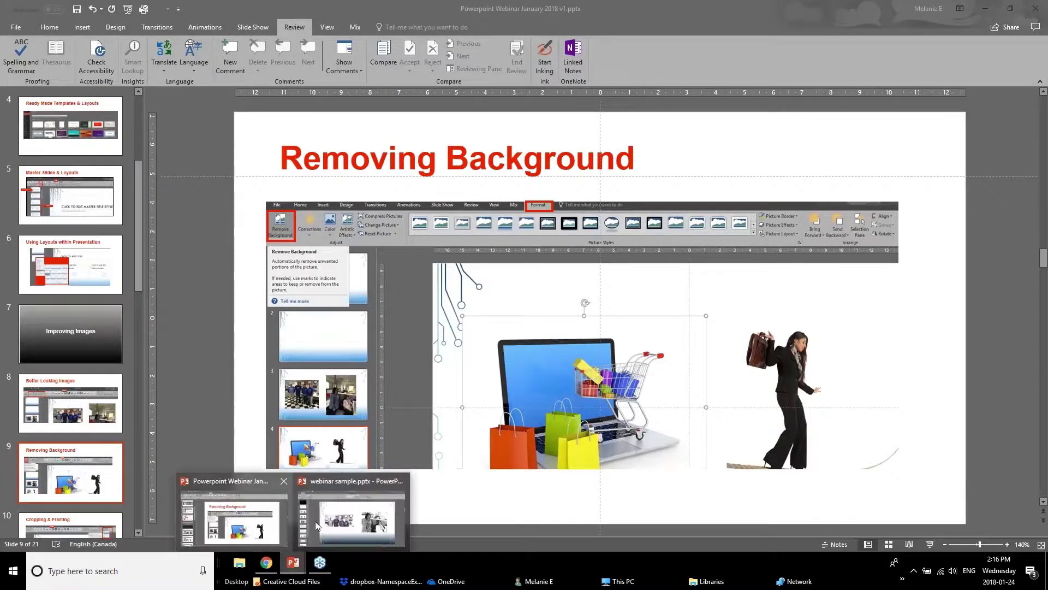
pyautogui.click(330, 507)
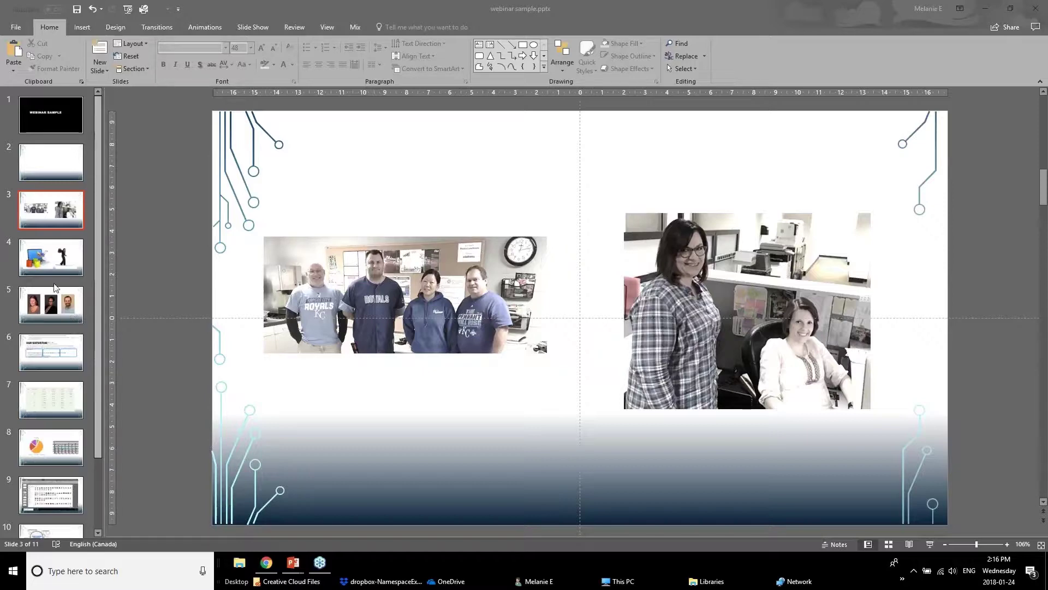
pyautogui.click(46, 255)
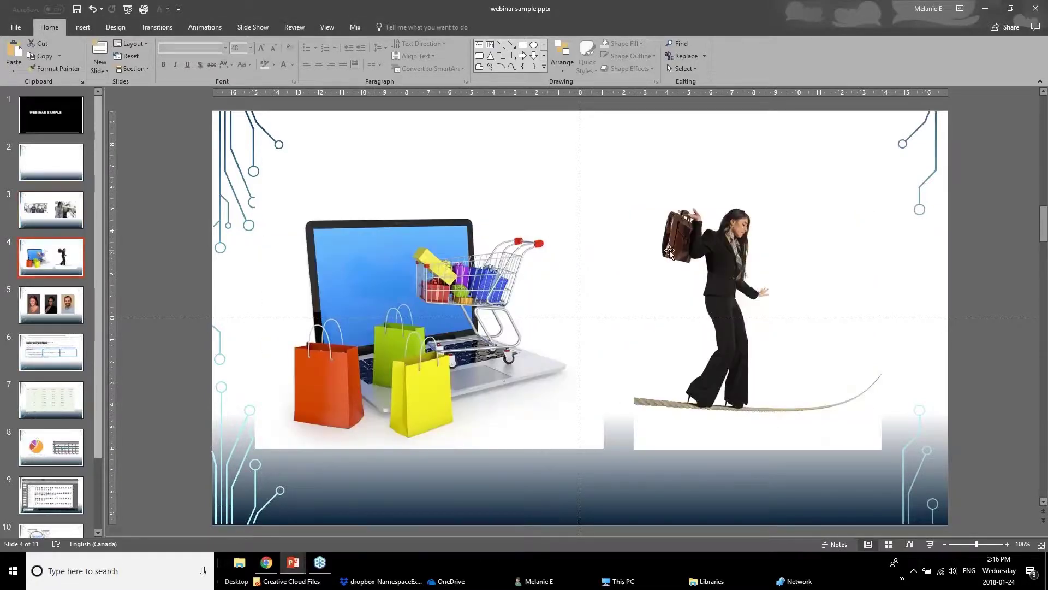
pyautogui.moveTo(460, 276); pyautogui.dragTo(420, 234)
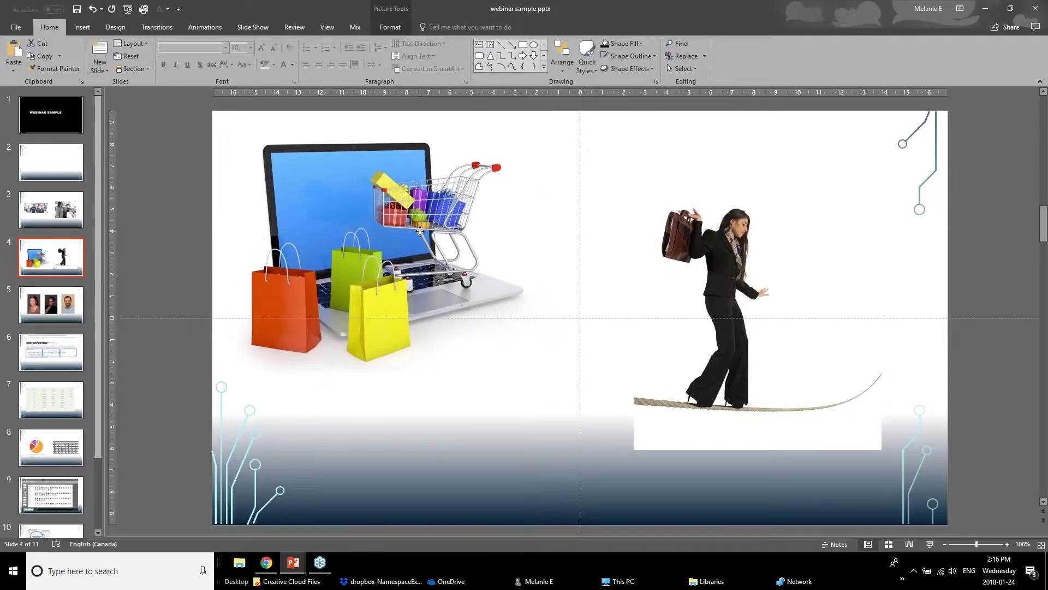
# - Move the laptop shopping picture down off the upper-left circuit decoration and shift the tightrope woman picture slightly right on slide 4
pyautogui.moveTo(434, 369); pyautogui.dragTo(469, 442)
pyautogui.moveTo(718, 314); pyautogui.dragTo(721, 347)
pyautogui.moveTo(434, 368)
pyautogui.mouseDown()
pyautogui.moveTo(425, 378)
pyautogui.moveTo(431, 358)
pyautogui.moveTo(429, 371)
pyautogui.mouseUp()
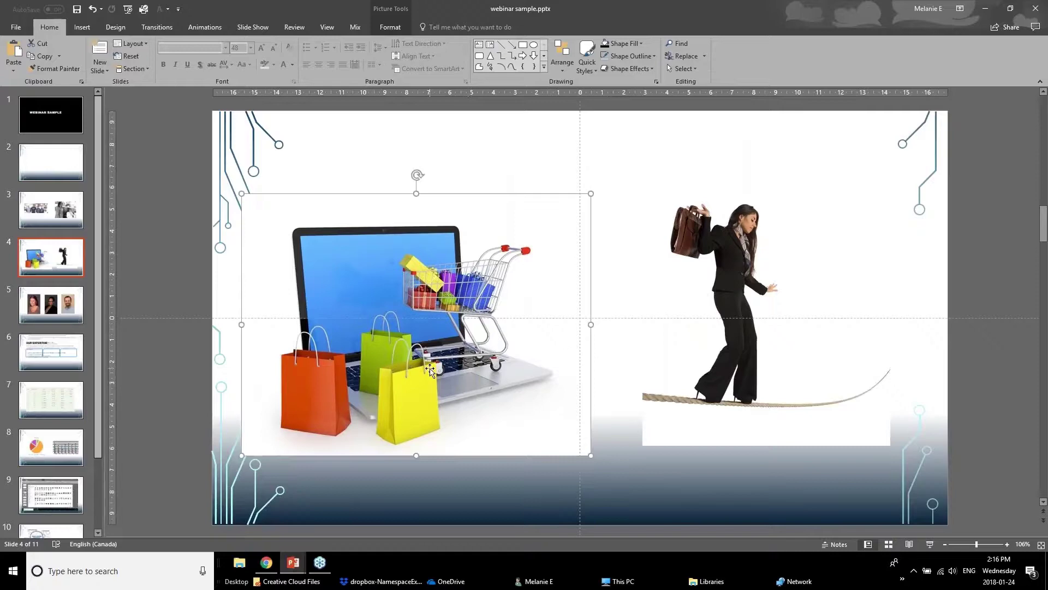
# - Start background removal on the laptop shopping picture and mark the laptop base and shopping cart frame as areas to keep
pyautogui.click(385, 9)
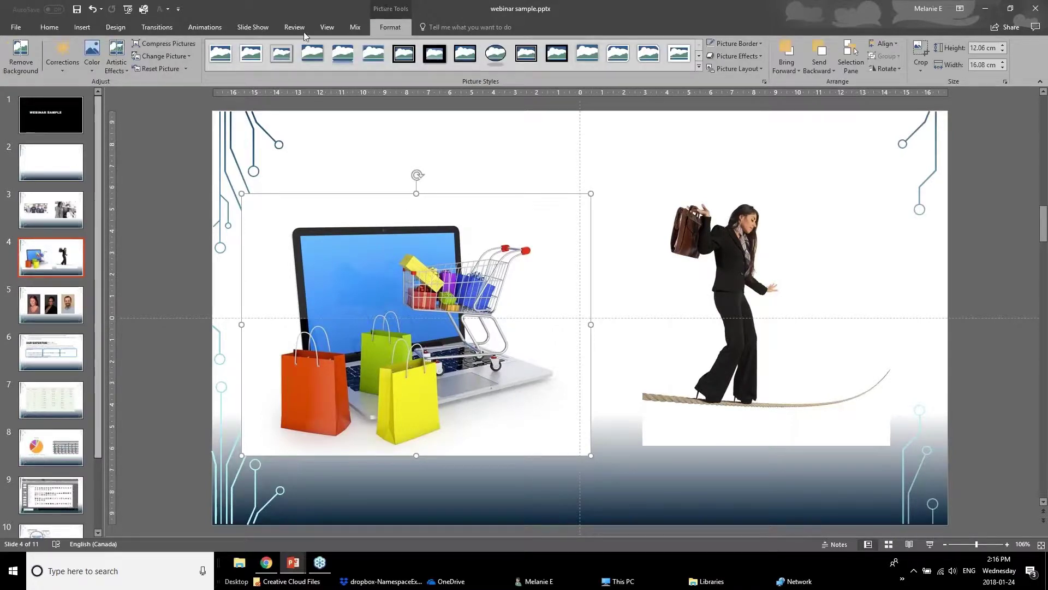
pyautogui.click(24, 62)
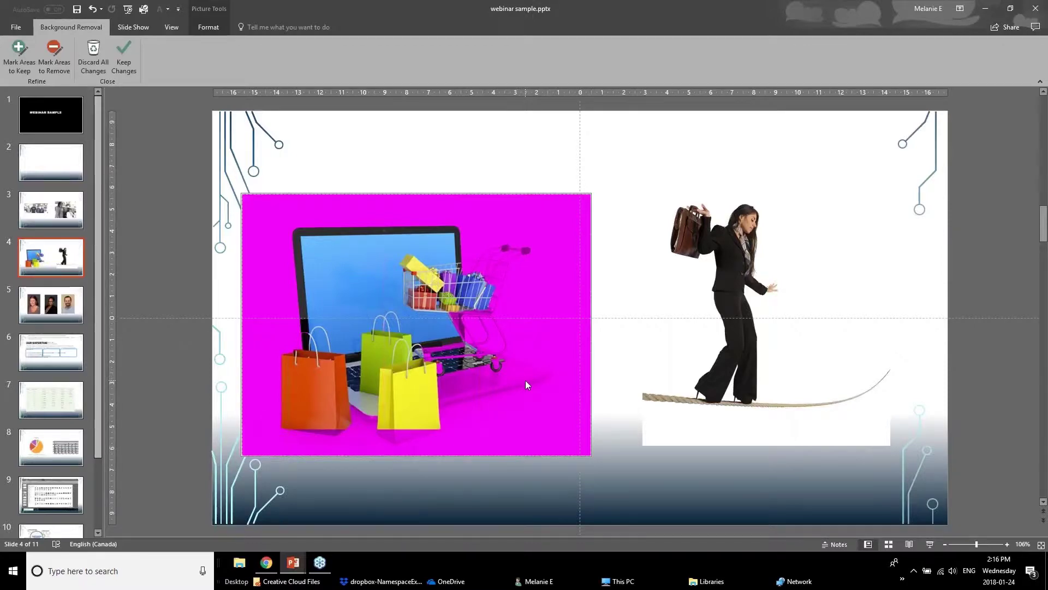
pyautogui.click(19, 71)
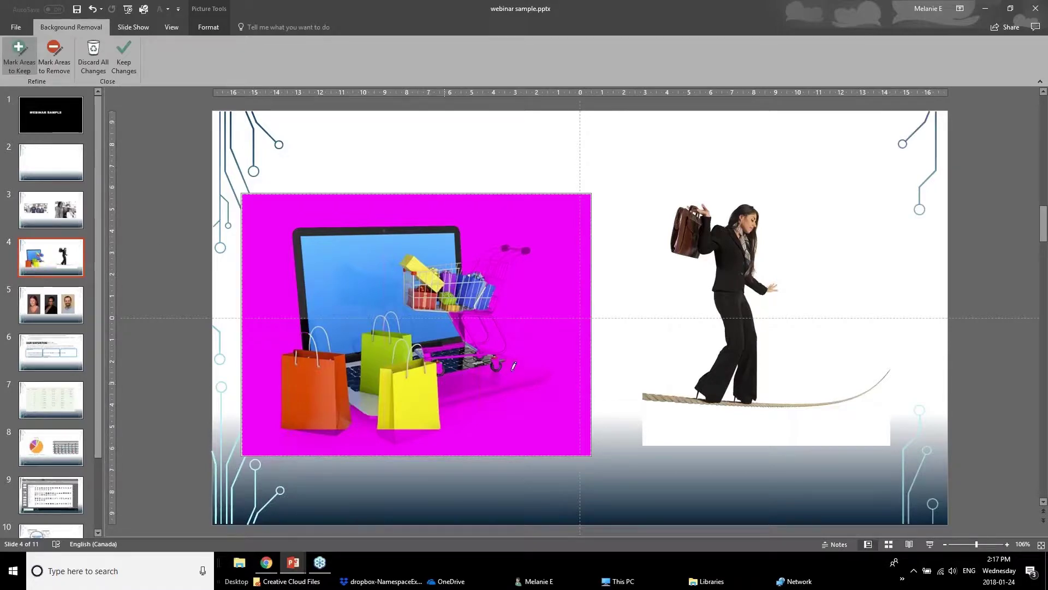
pyautogui.moveTo(514, 371); pyautogui.dragTo(444, 384)
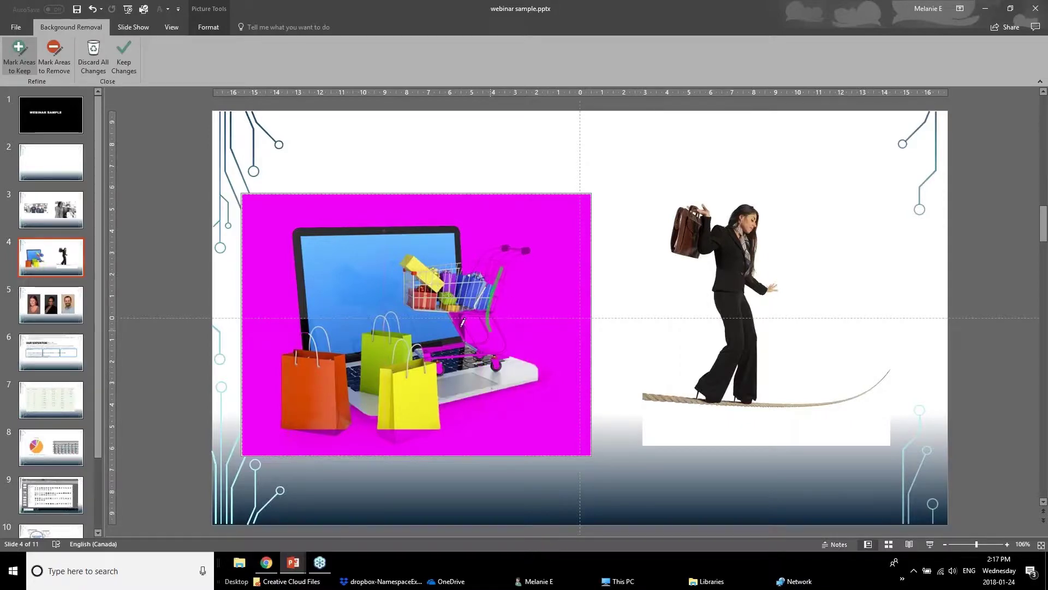
pyautogui.moveTo(462, 322); pyautogui.dragTo(509, 346)
# - Mark the bag bottoms and the laptop's front edge and right corner as areas to keep, and apply the background removal
pyautogui.moveTo(390, 433); pyautogui.dragTo(410, 431)
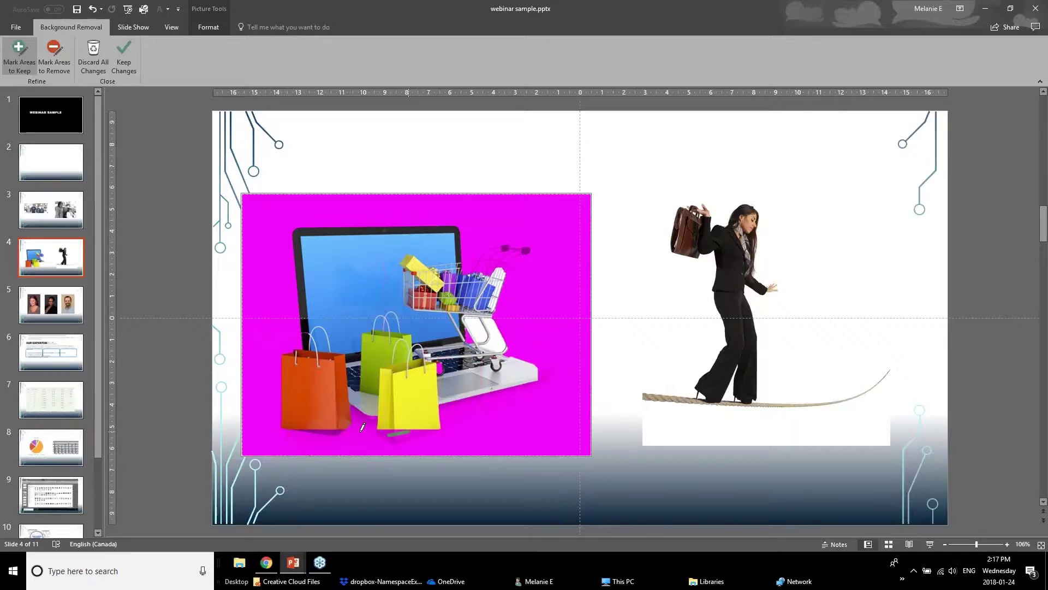
pyautogui.moveTo(355, 405); pyautogui.dragTo(378, 423)
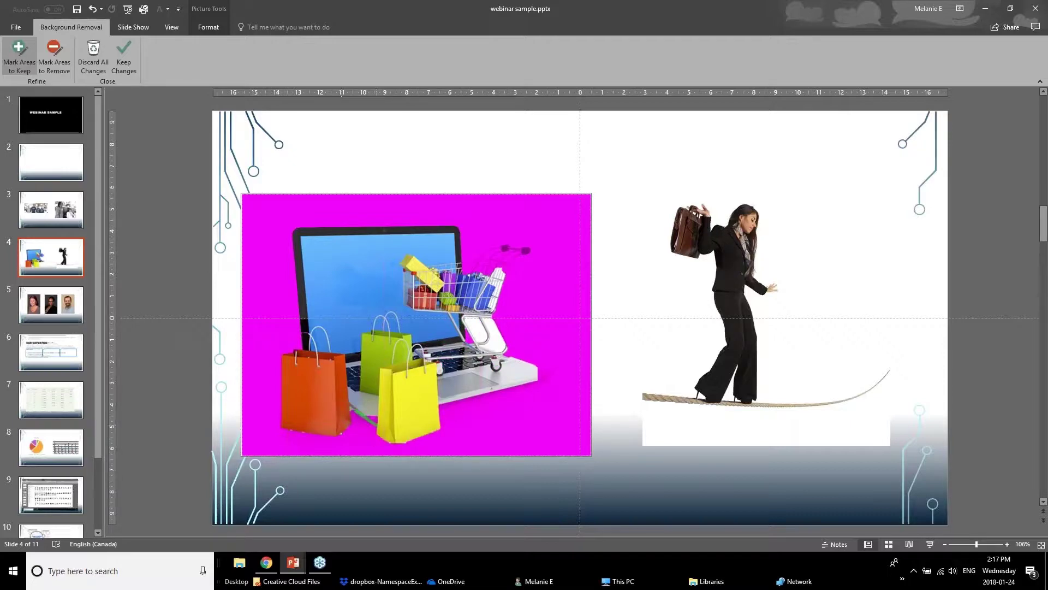
pyautogui.moveTo(462, 407); pyautogui.dragTo(544, 386)
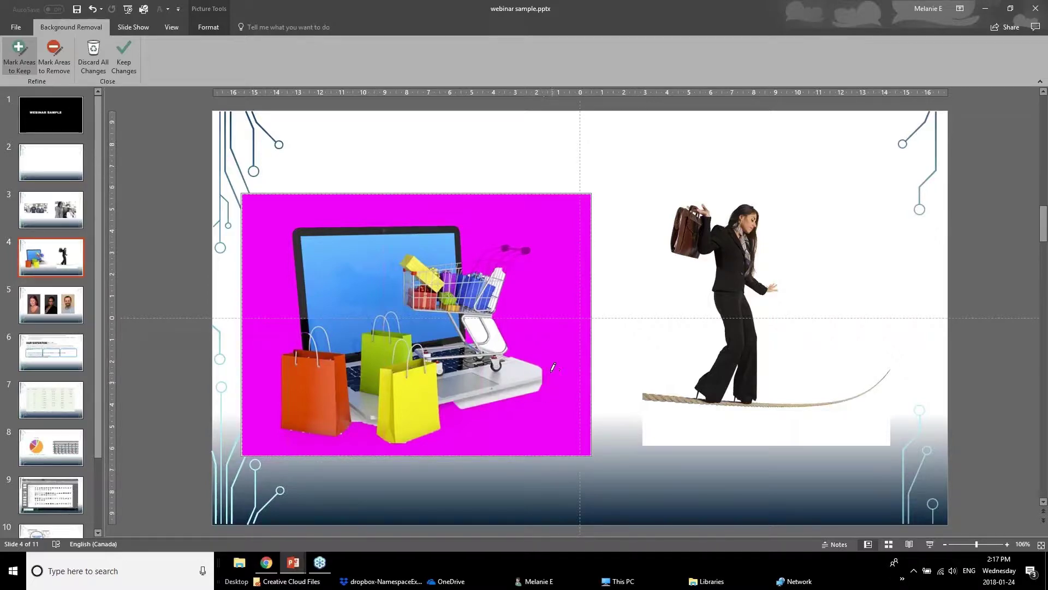
pyautogui.moveTo(546, 373); pyautogui.dragTo(555, 385)
pyautogui.moveTo(509, 345); pyautogui.dragTo(522, 359)
pyautogui.moveTo(445, 408); pyautogui.dragTo(462, 408)
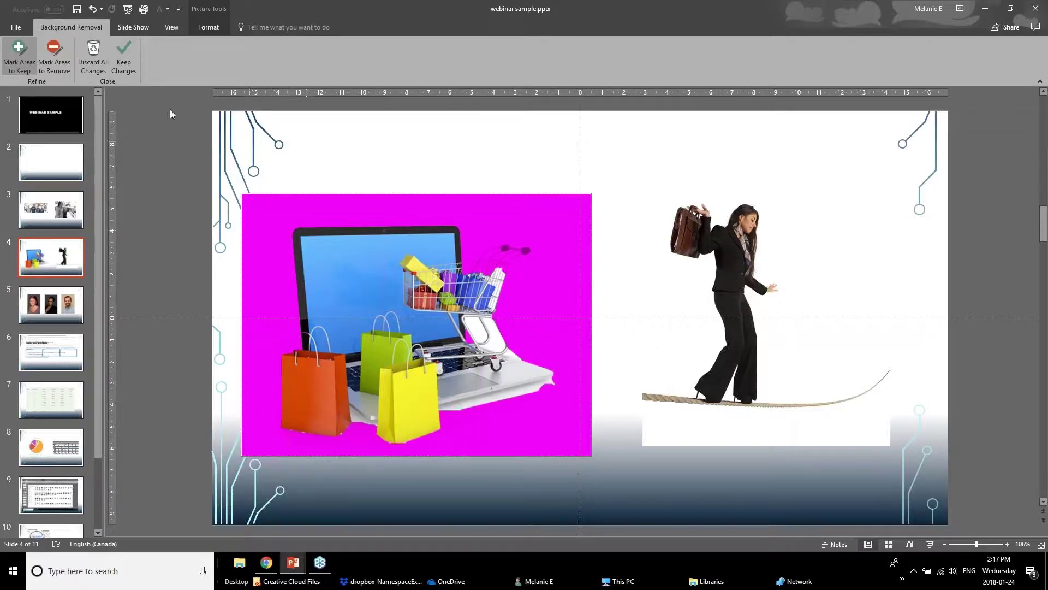
pyautogui.click(127, 64)
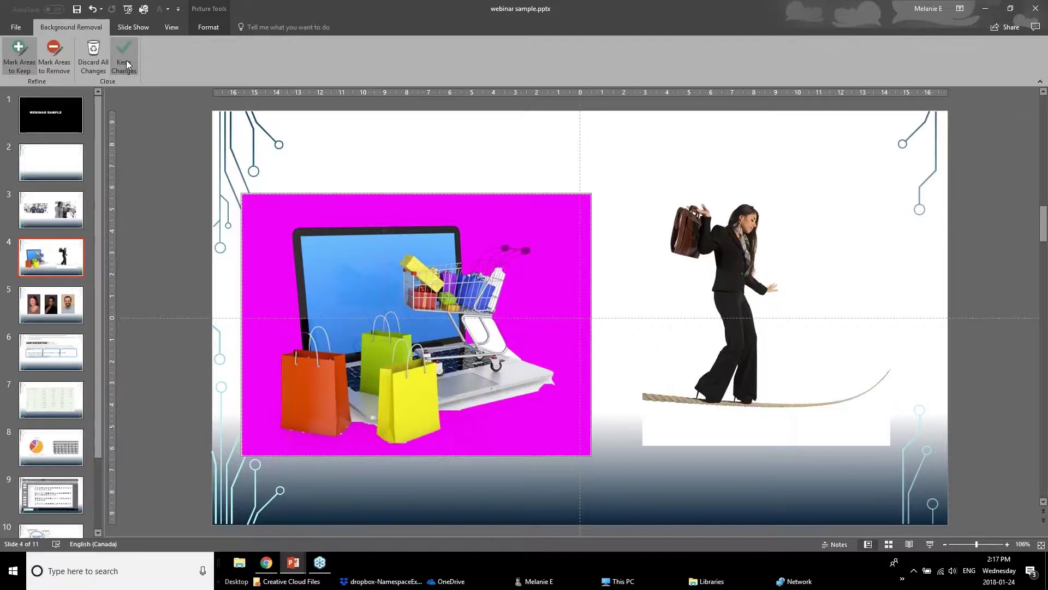
# - Move the cut-out laptop picture over the upper-left circuit decoration, and place it back in the left half of the slide
pyautogui.moveTo(392, 358); pyautogui.dragTo(389, 323)
pyautogui.moveTo(337, 253); pyautogui.dragTo(317, 232)
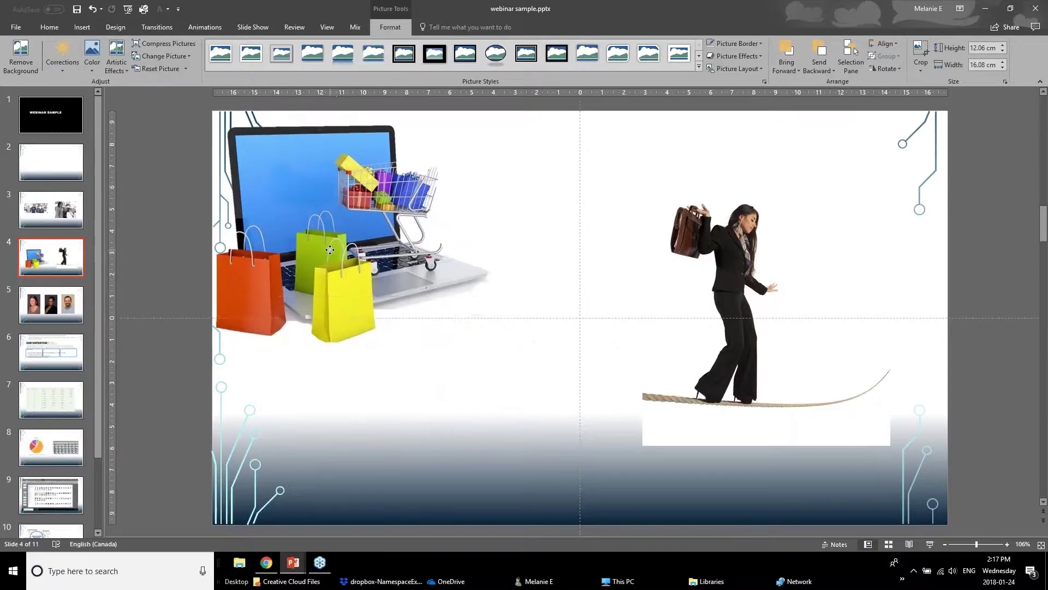
pyautogui.press('Escape')
# - Remove the background from the tightrope woman picture, marking both ends of the rope as areas to keep
pyautogui.click(709, 357)
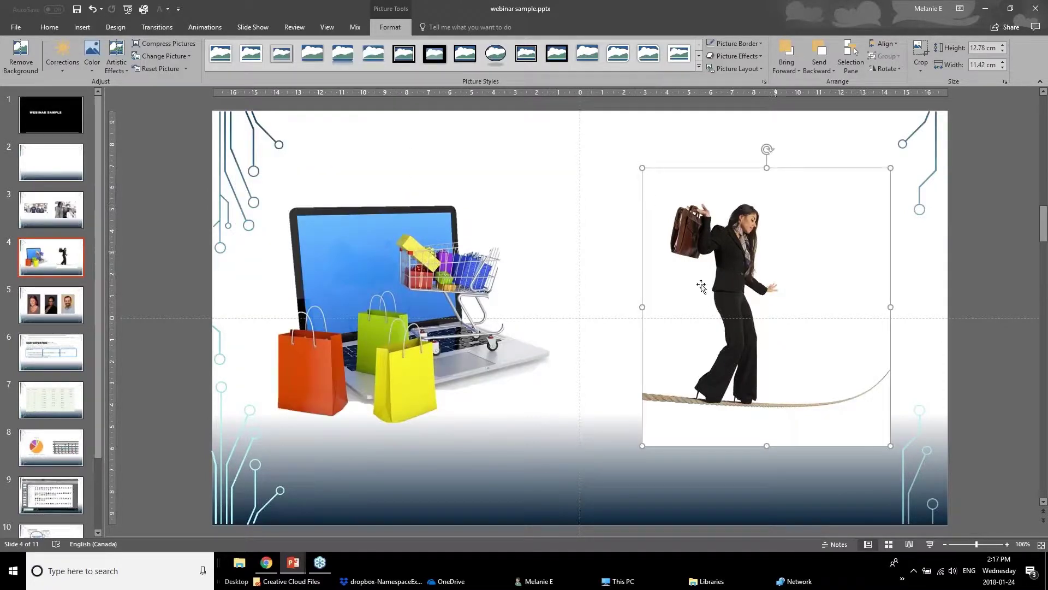
pyautogui.click(11, 55)
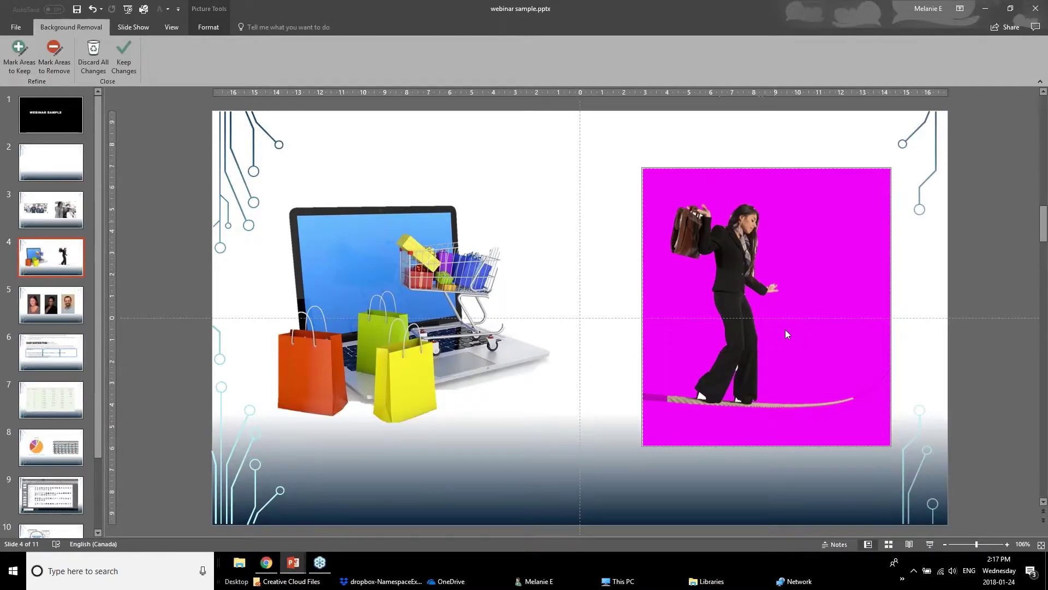
pyautogui.click(9, 55)
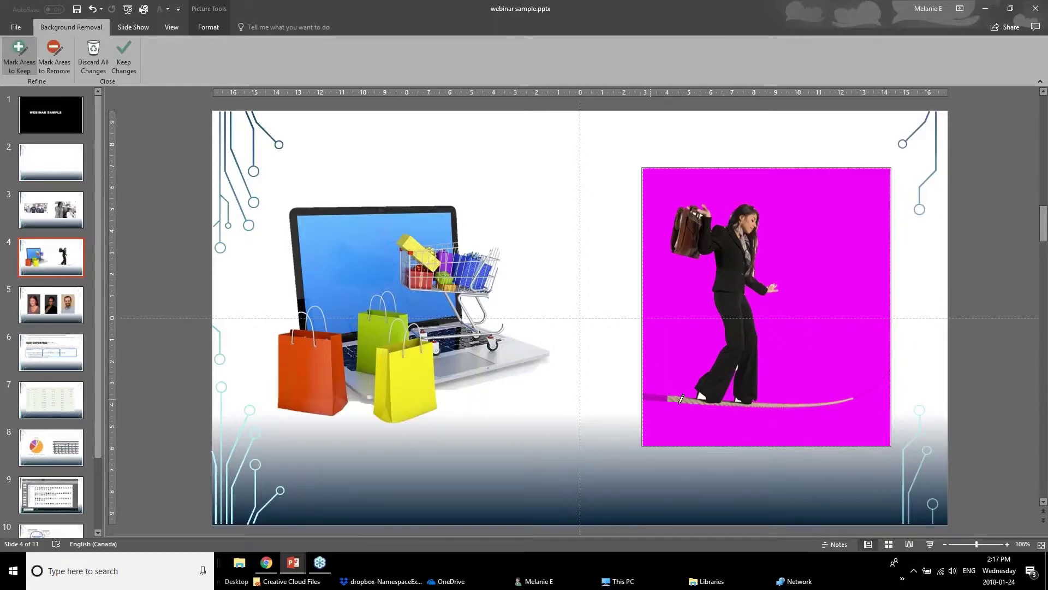
pyautogui.moveTo(680, 401); pyautogui.dragTo(651, 399)
pyautogui.moveTo(873, 389); pyautogui.dragTo(856, 398)
pyautogui.click(117, 54)
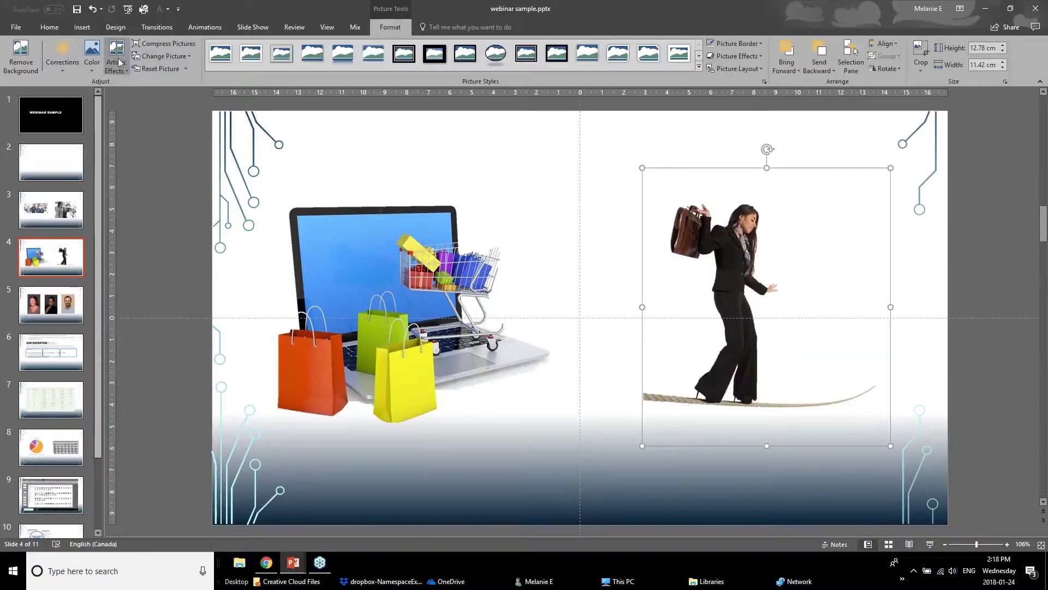
# - Move the tightrope woman picture beside the laptop, bring it to the front, and place it back in the right half of the slide
pyautogui.moveTo(841, 400); pyautogui.dragTo(733, 350)
pyautogui.click(786, 71)
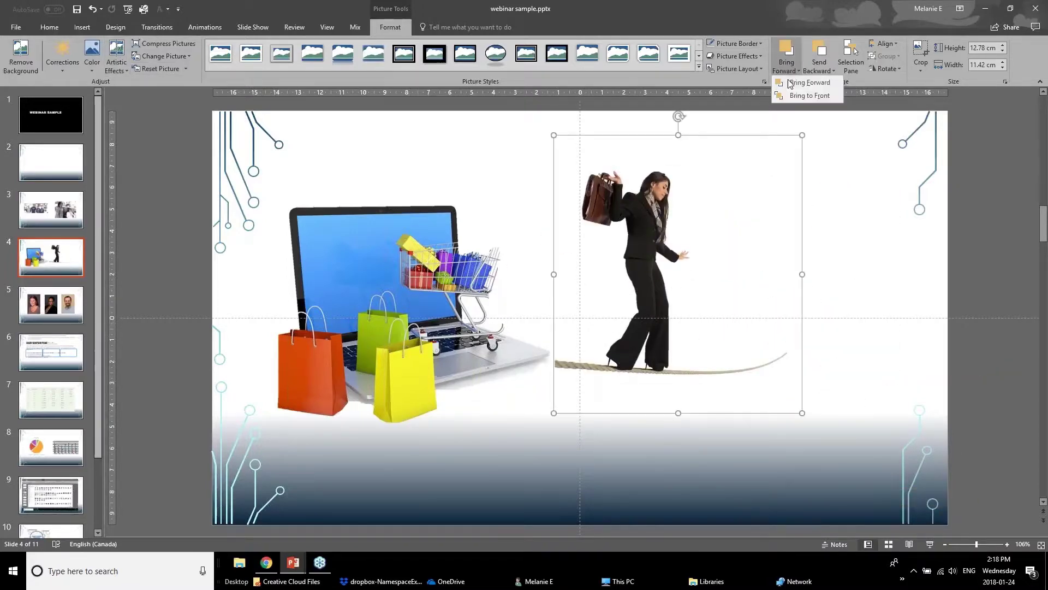
pyautogui.click(792, 93)
pyautogui.moveTo(698, 277); pyautogui.dragTo(766, 286)
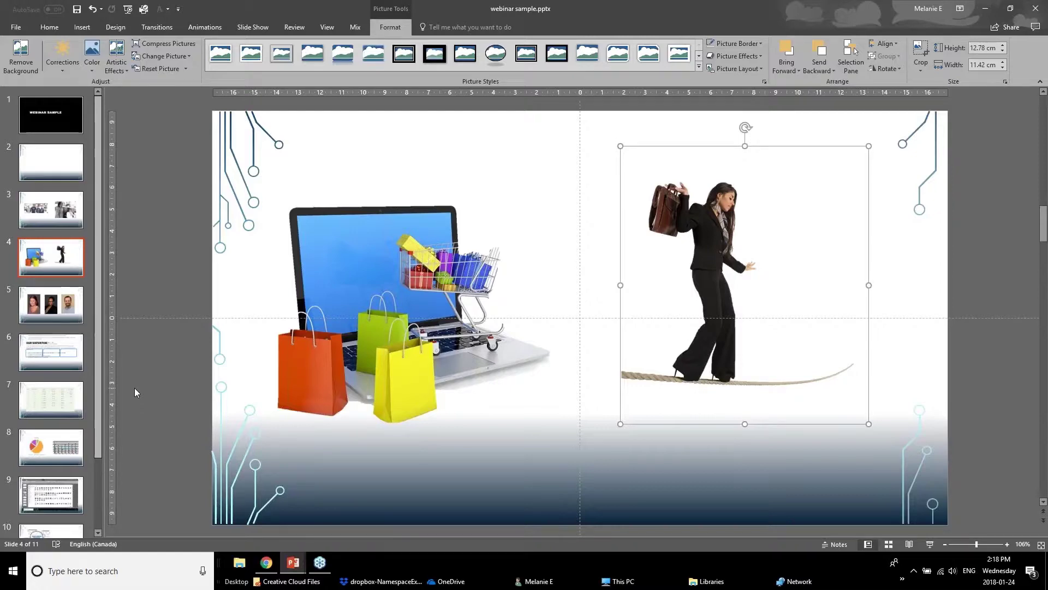
# - On slide 5, crop the leftmost portrait to an oval shape
pyautogui.click(39, 308)
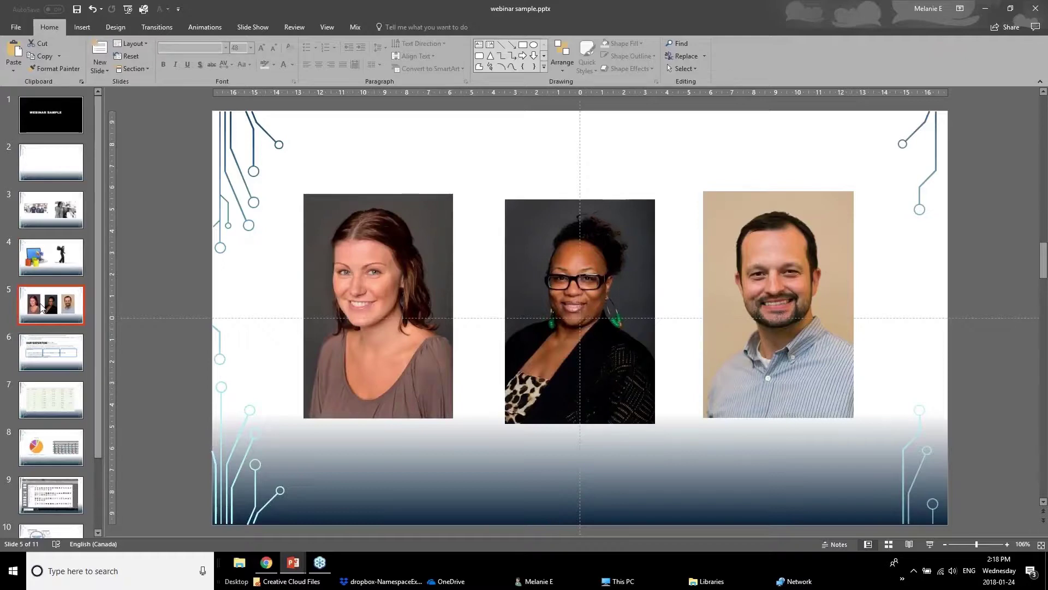
pyautogui.click(327, 339)
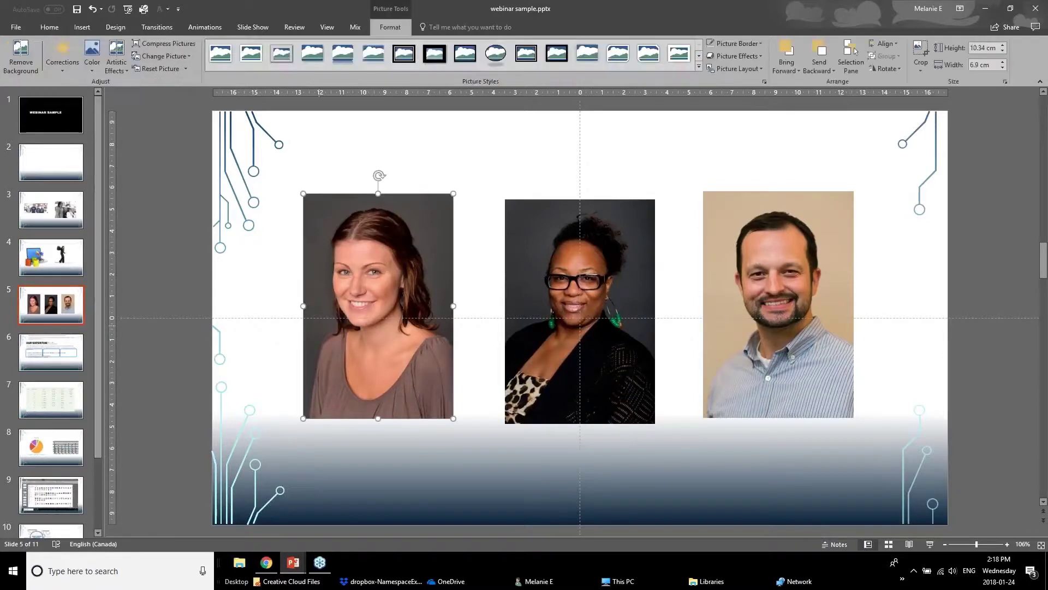
pyautogui.click(538, 333)
pyautogui.click(710, 341)
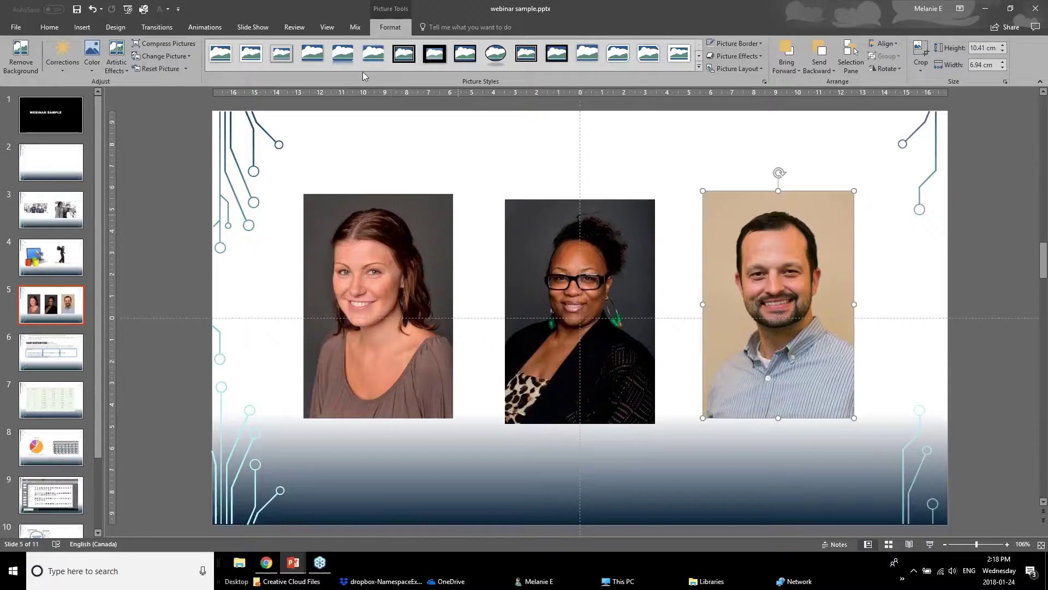
pyautogui.click(397, 326)
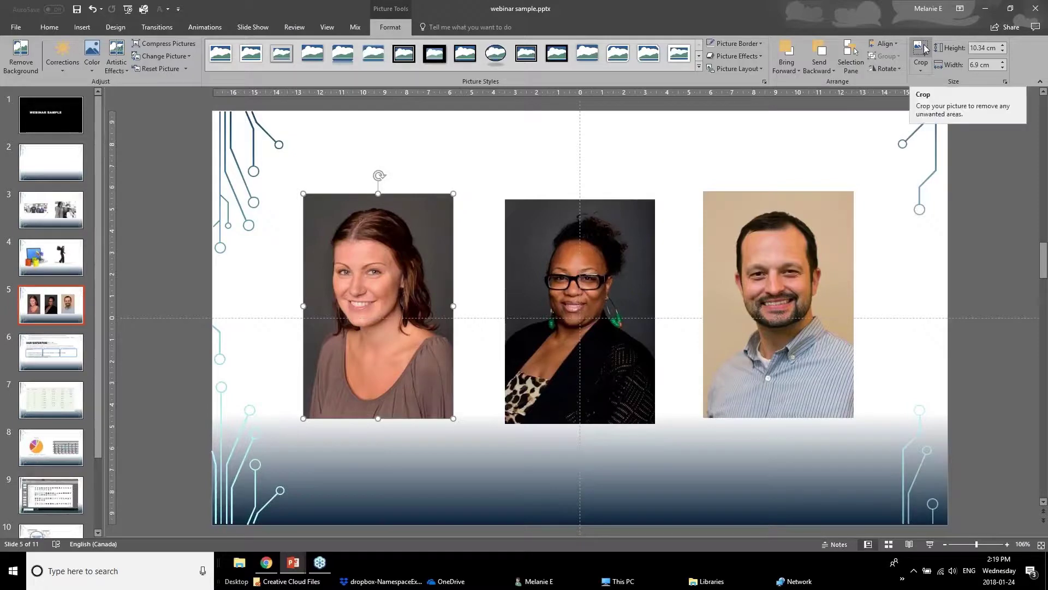
pyautogui.click(922, 74)
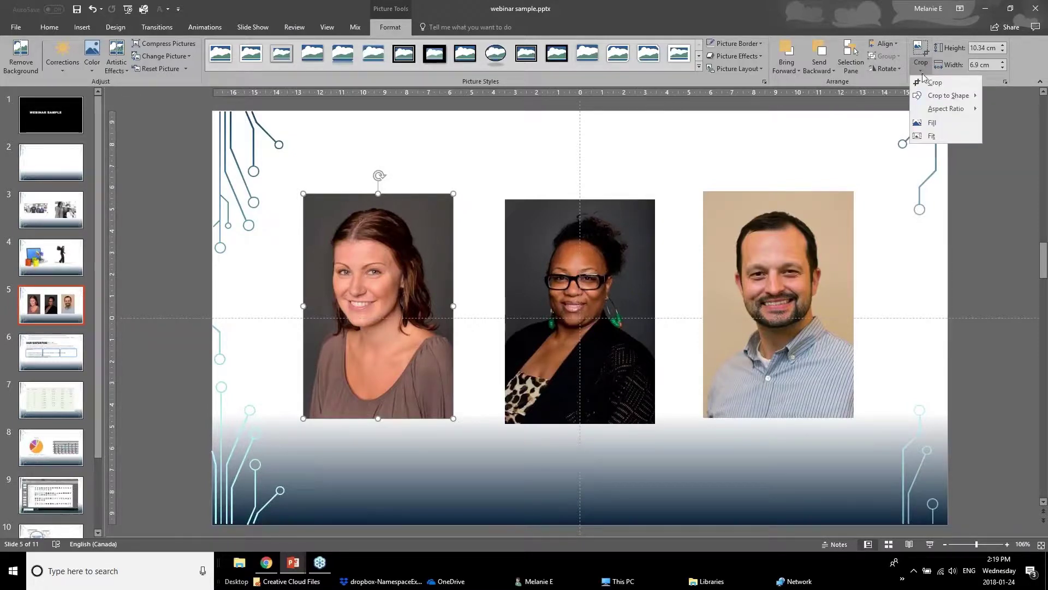
pyautogui.moveTo(930, 99)
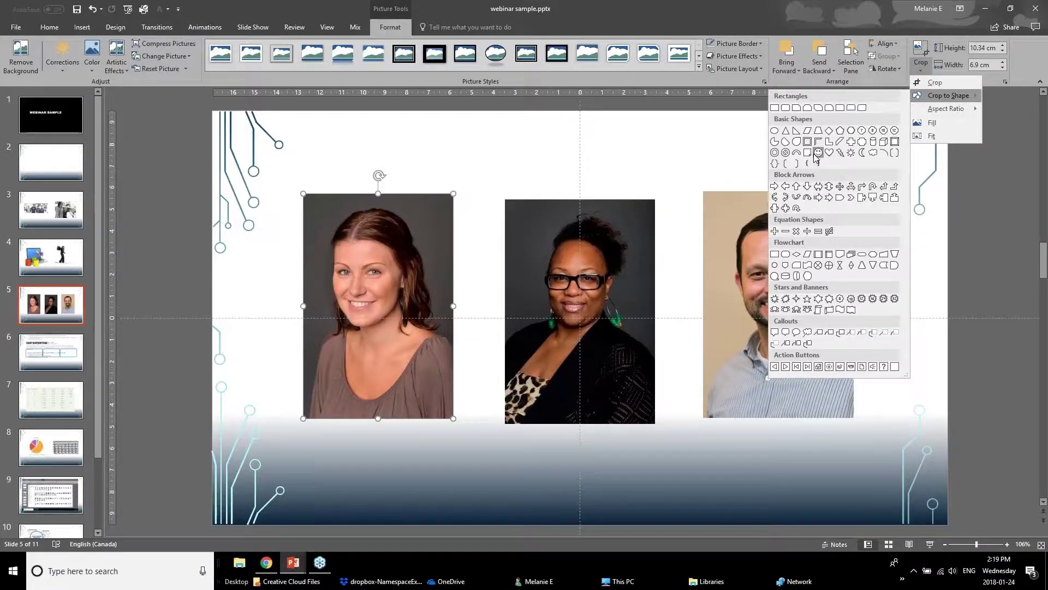
pyautogui.click(775, 130)
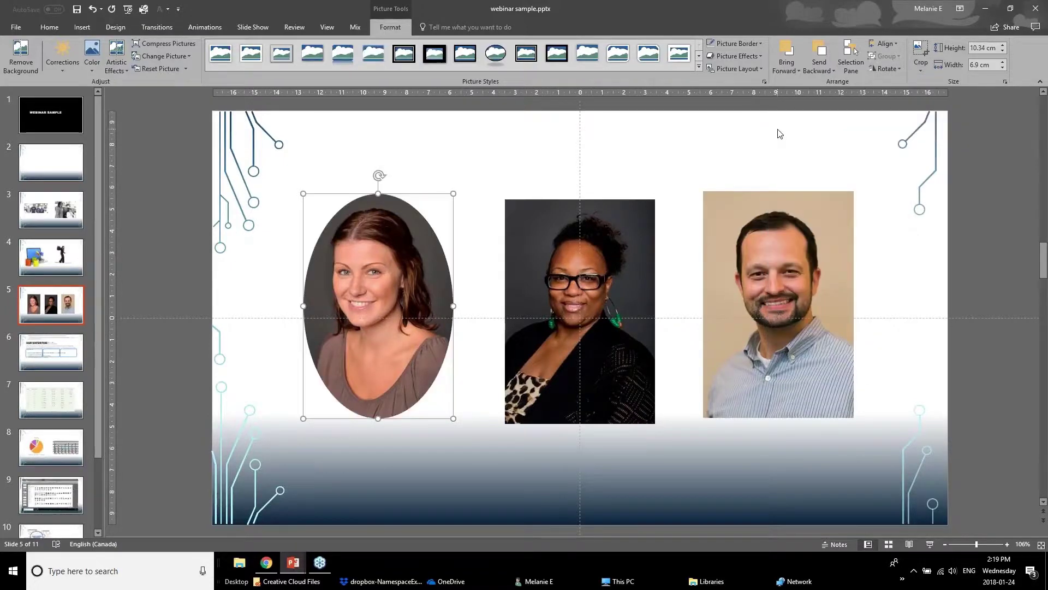
# - Crop the oval portrait tightly around the woman's face, to about 6.11 cm high and 5.48 cm wide
pyautogui.click(922, 50)
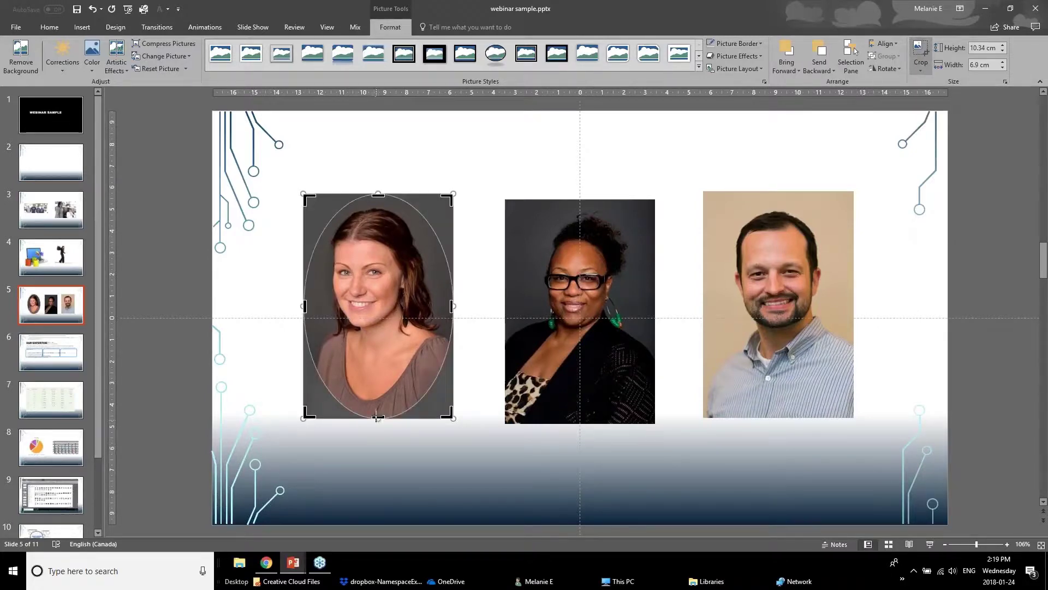
pyautogui.moveTo(378, 418); pyautogui.dragTo(378, 353)
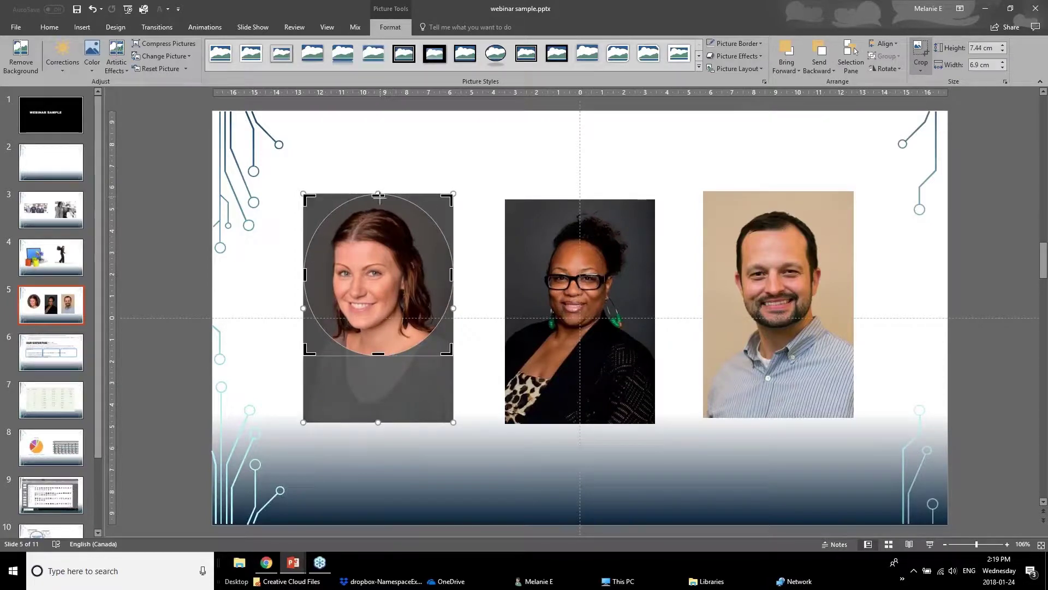
pyautogui.moveTo(379, 195); pyautogui.dragTo(380, 209)
pyautogui.moveTo(305, 278); pyautogui.dragTo(312, 279)
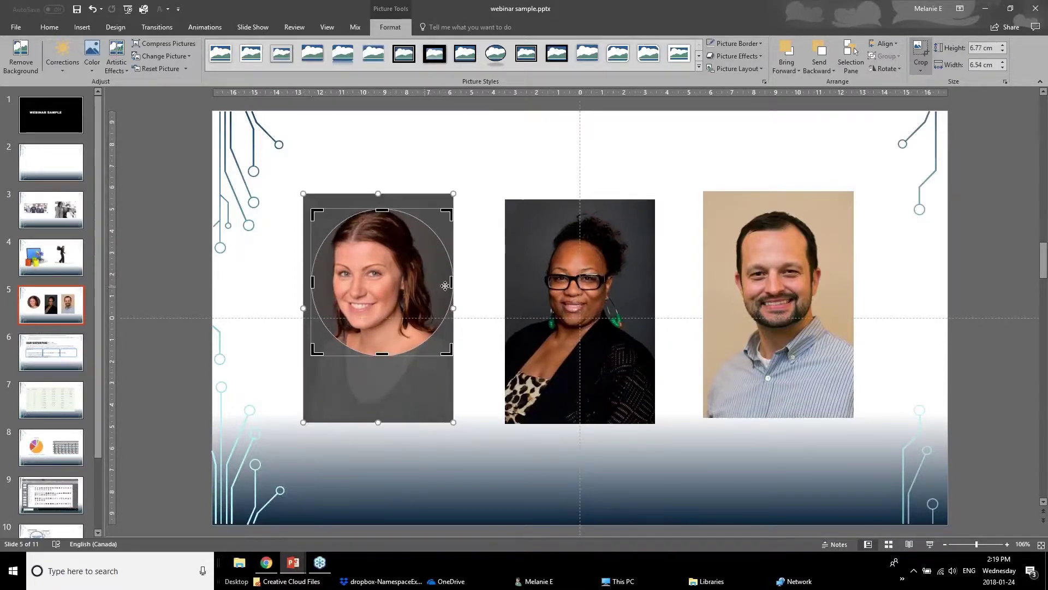
pyautogui.click(441, 285)
pyautogui.moveTo(452, 282); pyautogui.dragTo(430, 282)
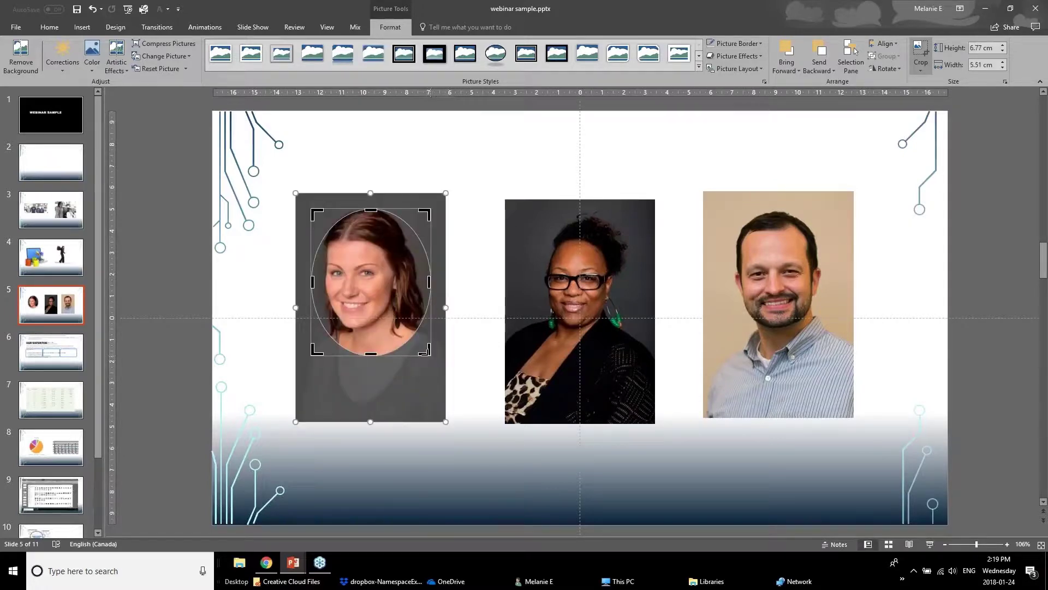
pyautogui.moveTo(426, 353); pyautogui.dragTo(425, 339)
pyautogui.click(274, 380)
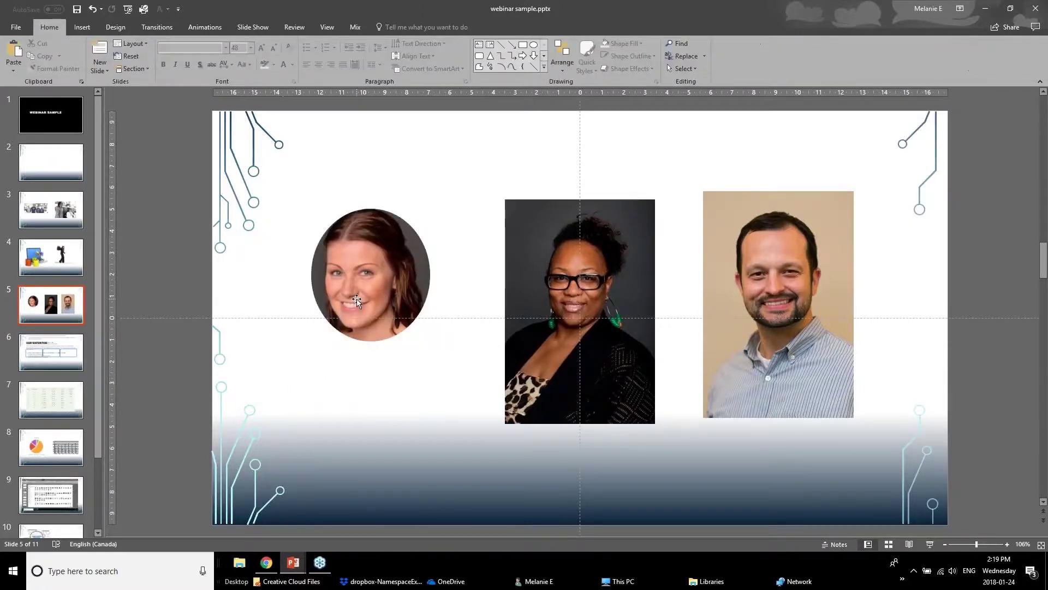
# - Move the cropped oval portrait slightly down and to the left on the slide
pyautogui.click(356, 299)
pyautogui.moveTo(378, 302); pyautogui.dragTo(374, 313)
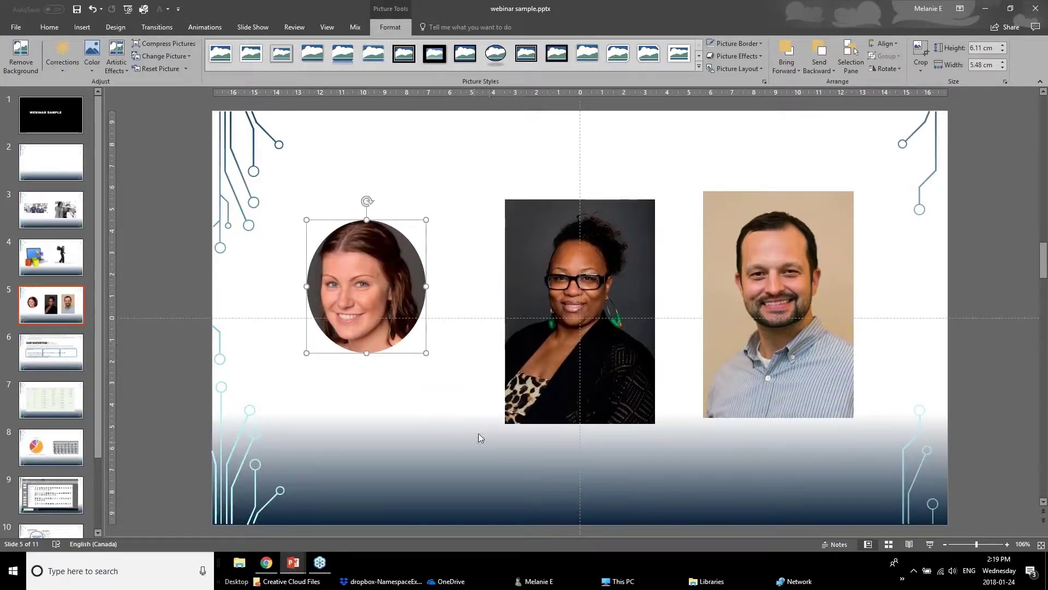
pyautogui.click(382, 399)
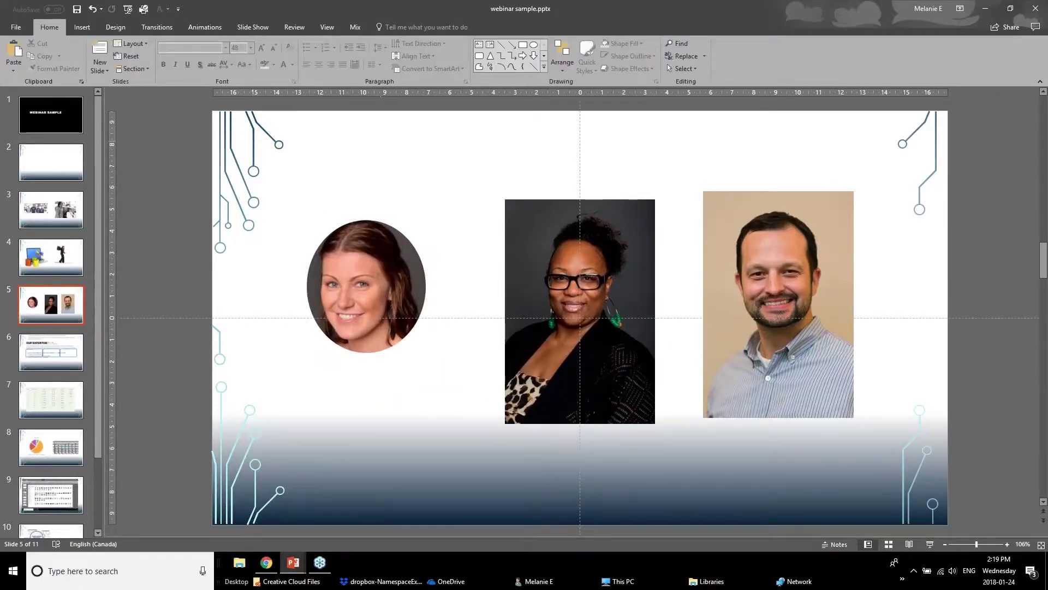
# - Copy the leftmost portrait's oval shape onto the middle portrait with Format Painter
pyautogui.click(365, 284)
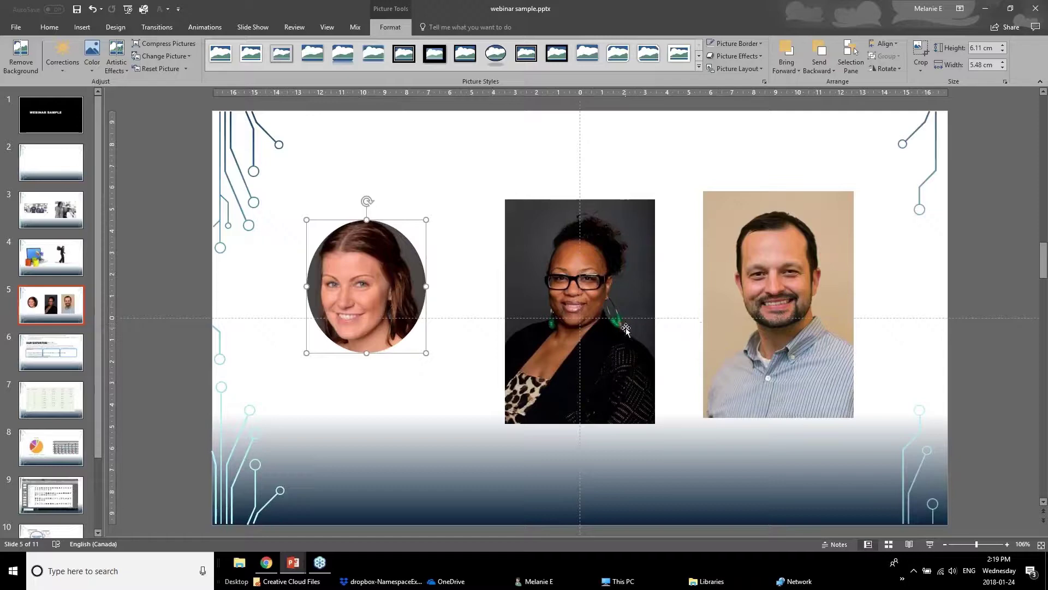
pyautogui.click(49, 27)
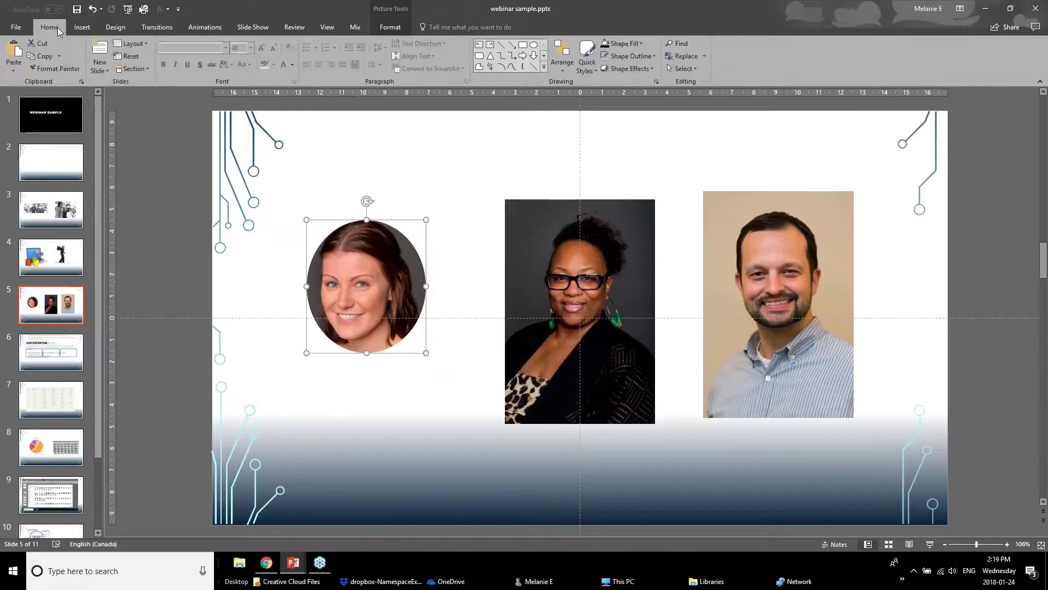
pyautogui.click(63, 70)
pyautogui.click(565, 230)
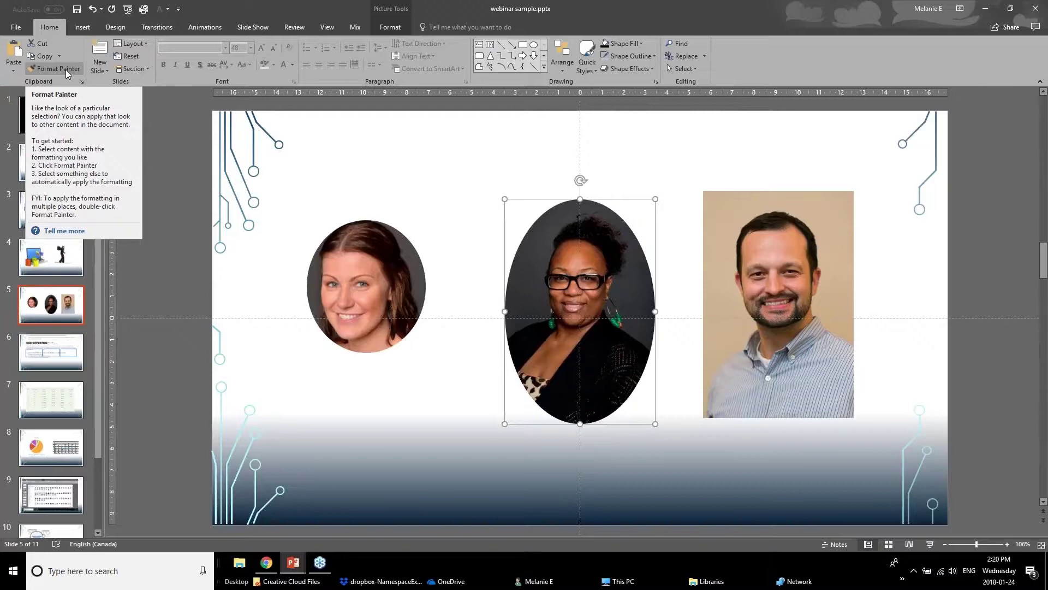
pyautogui.click(65, 70)
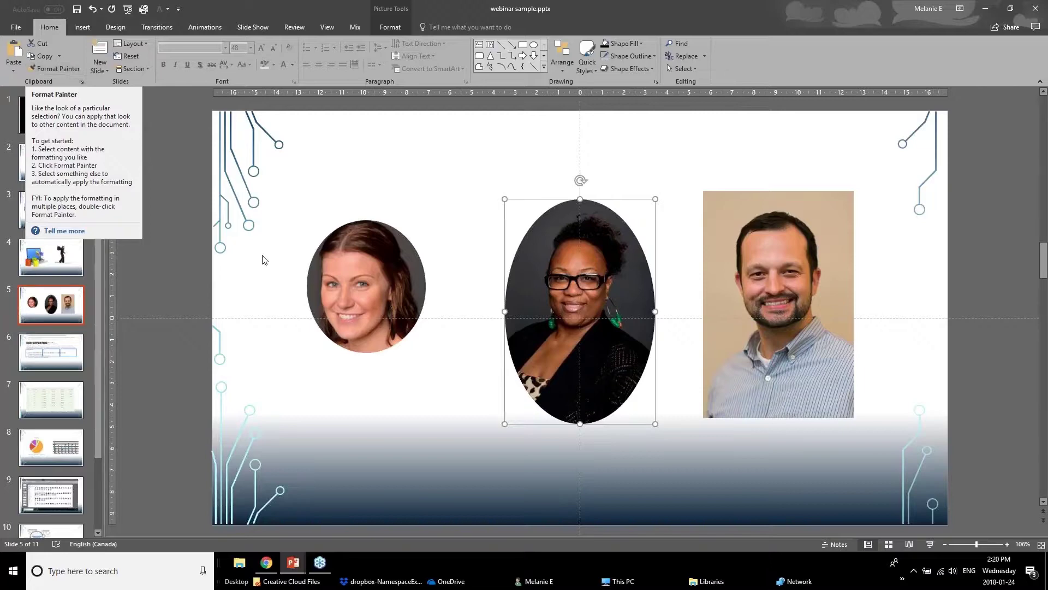
# - Copy the leftmost portrait's oval shape onto the rightmost portrait with Format Painter and deselect the portraits
pyautogui.click(360, 286)
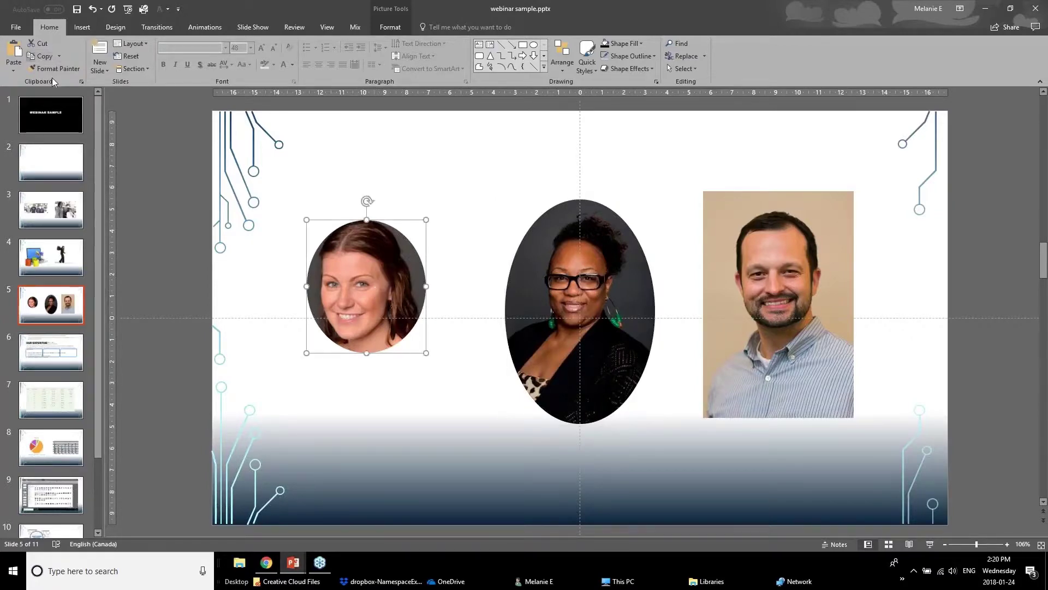
pyautogui.click(758, 280)
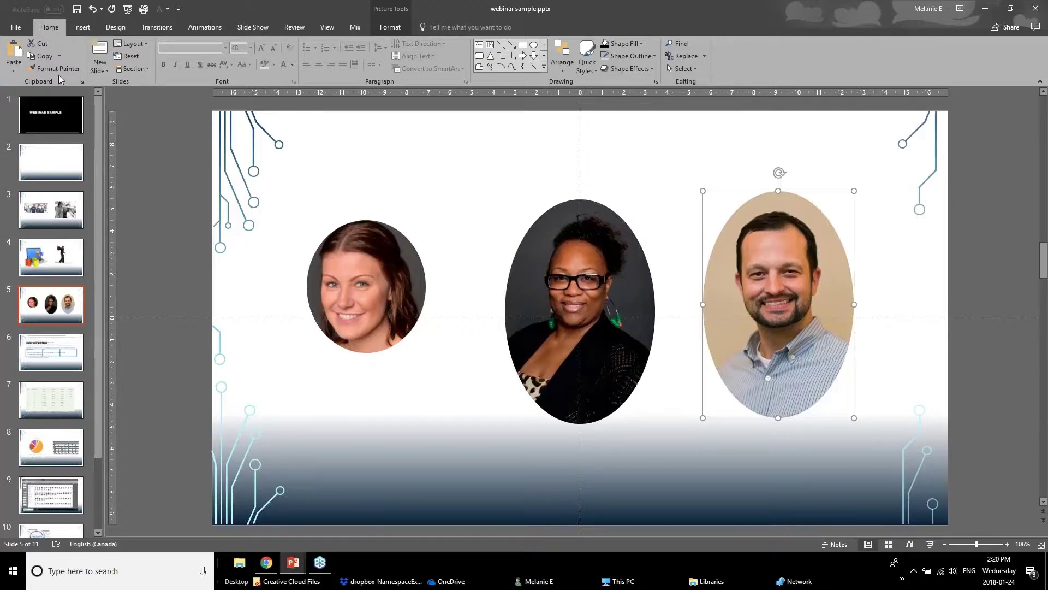
pyautogui.click(544, 343)
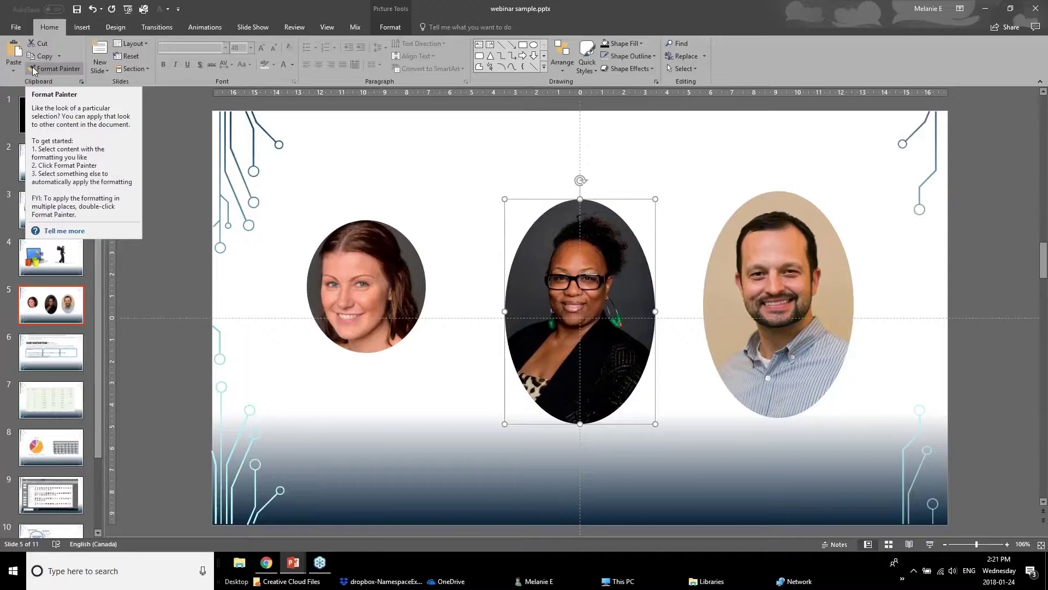
pyautogui.click(325, 447)
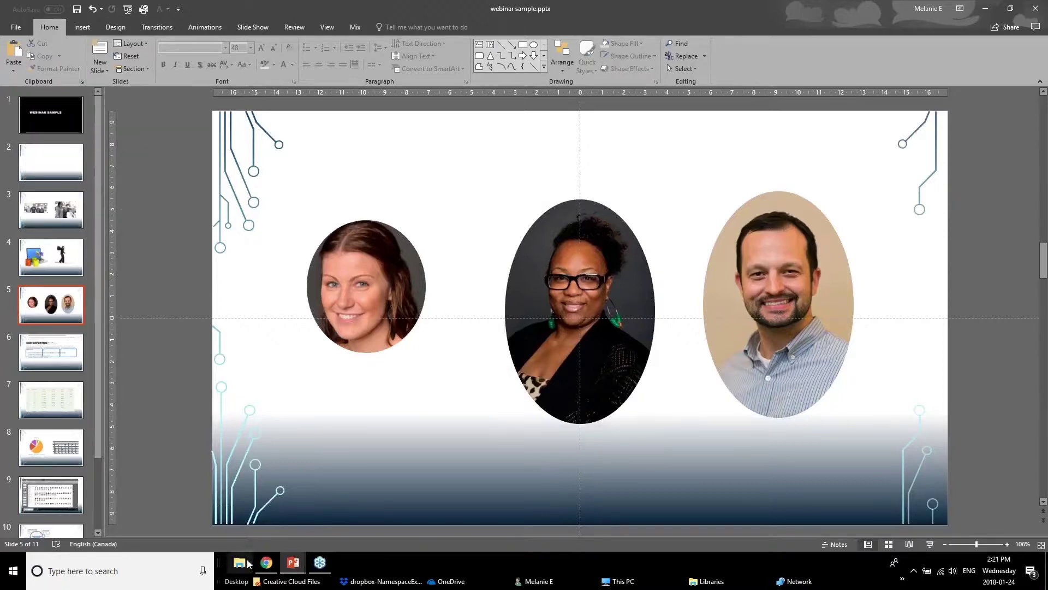
# - Switch to Powerpoint Webinar January 2018 v1.pptx and review the Better Looking Images, Removing Background, and Cropping & Framing slides
pyautogui.click(295, 565)
pyautogui.click(267, 524)
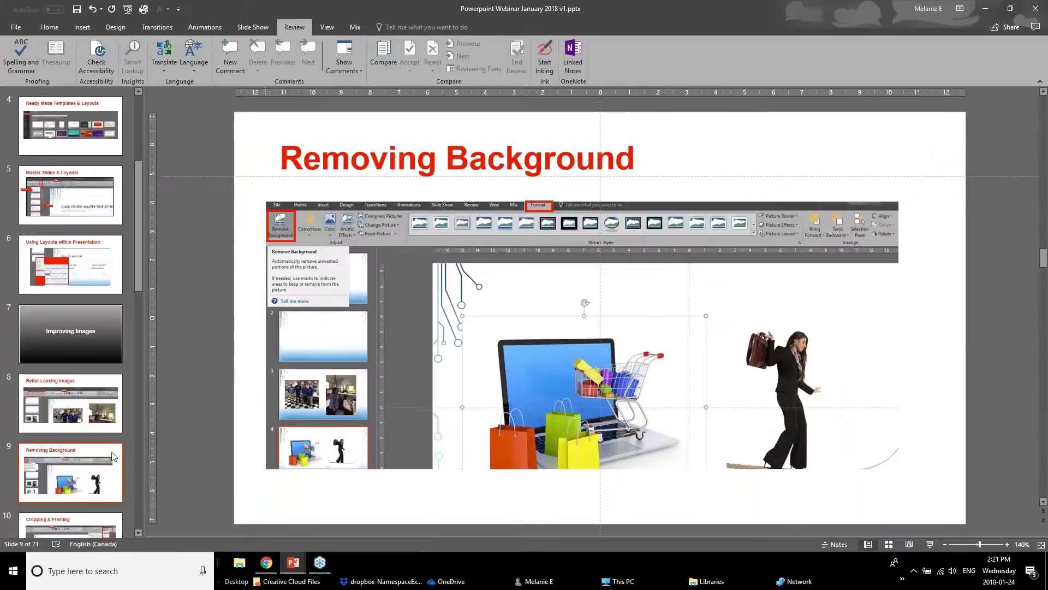
pyautogui.click(96, 411)
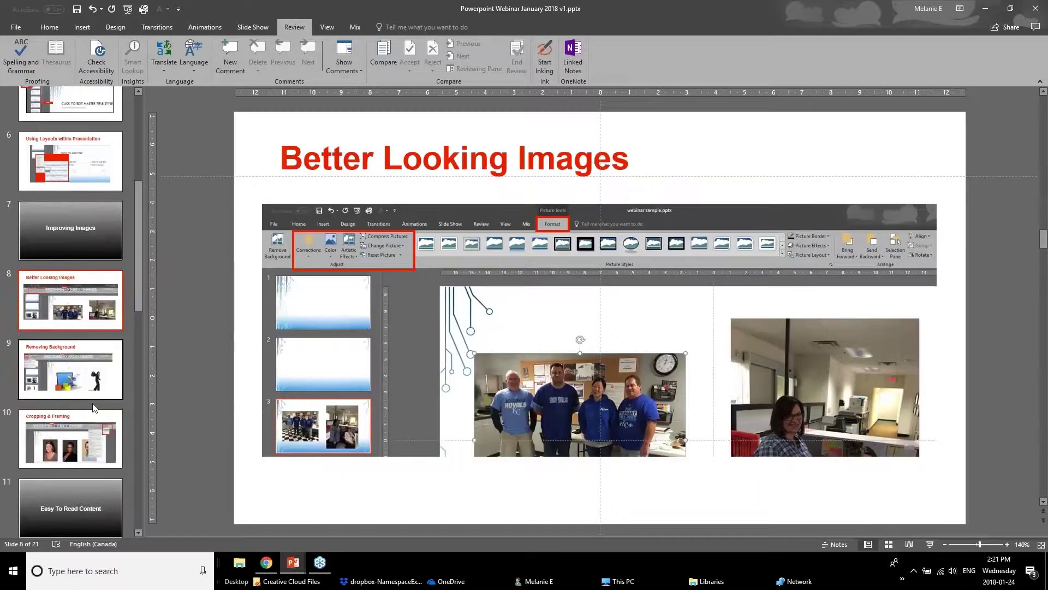
pyautogui.click(98, 382)
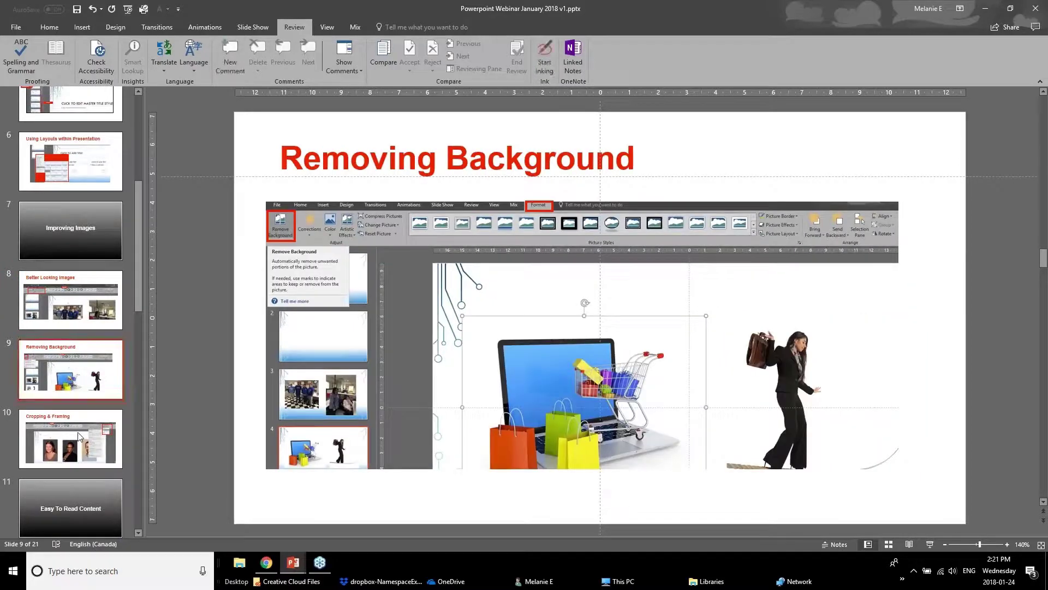
pyautogui.scroll(-1, 68, 415)
pyautogui.click(66, 406)
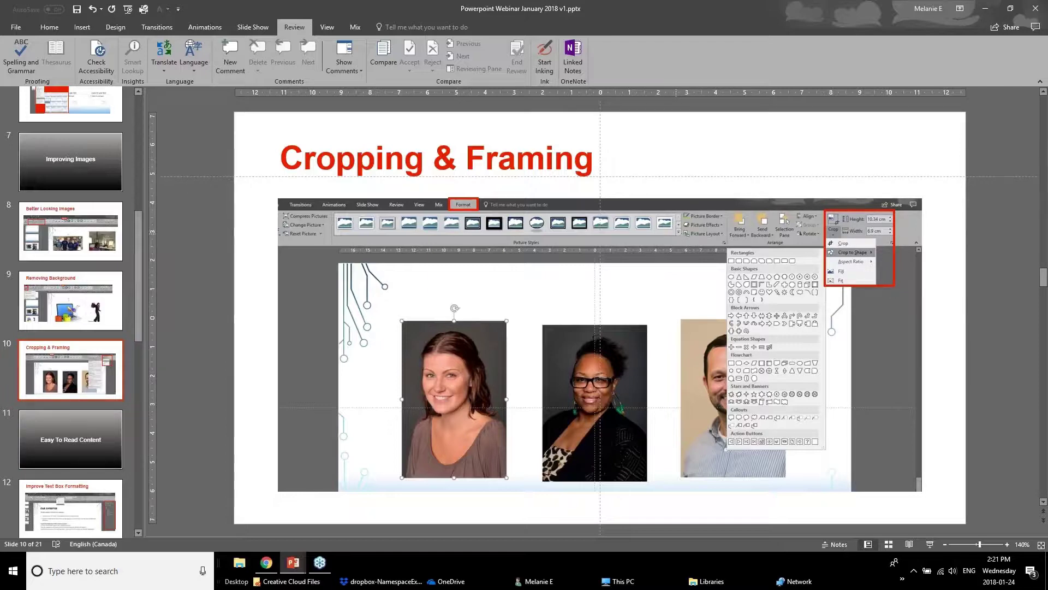
# - Switch back to the webinar sample.pptx presentation
pyautogui.click(295, 563)
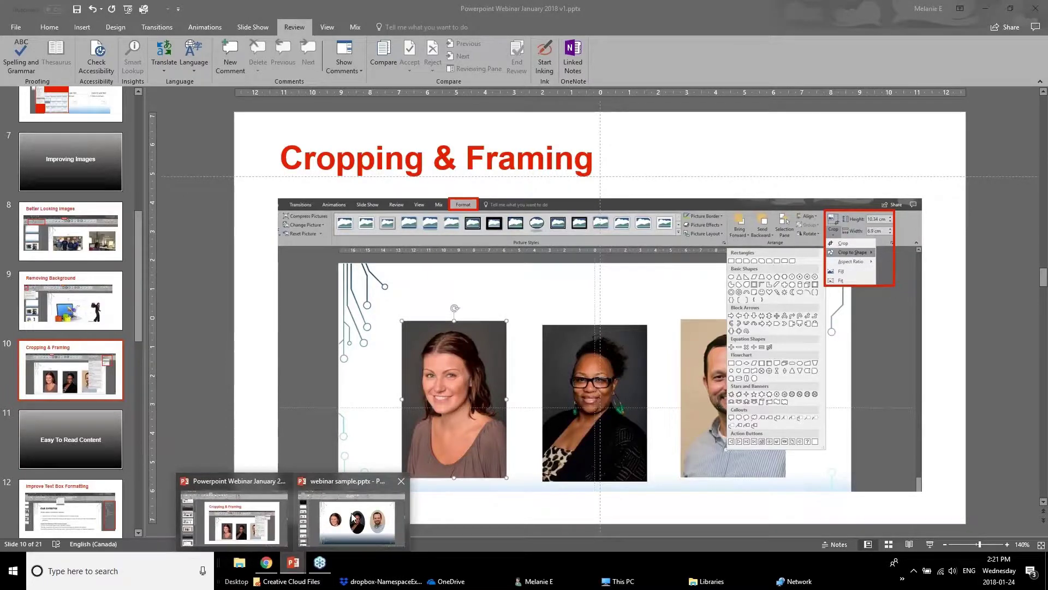
pyautogui.click(249, 535)
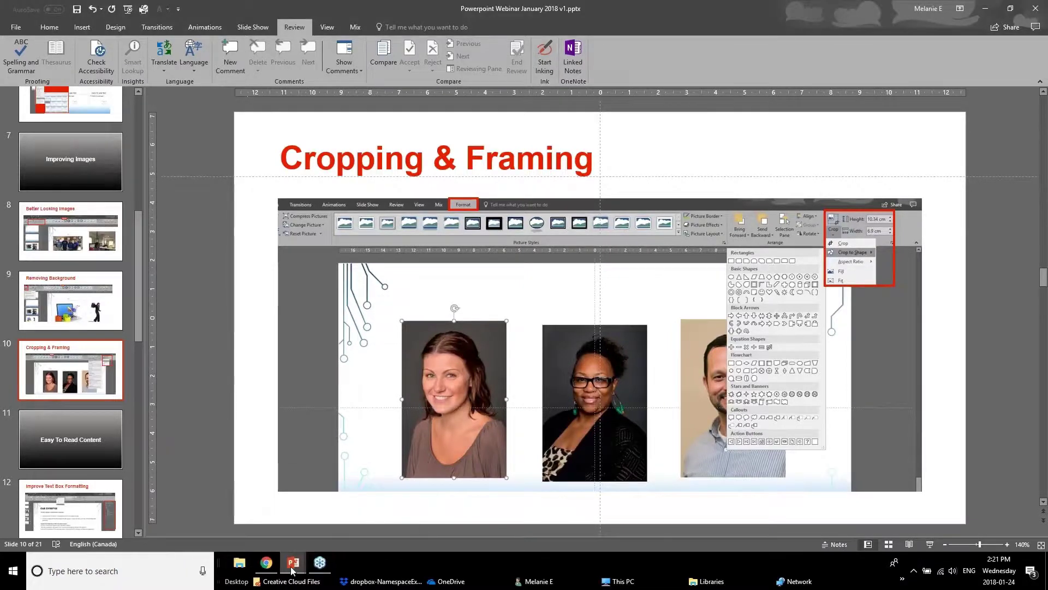
pyautogui.click(293, 563)
pyautogui.click(355, 518)
# - Apply the tilted white frame picture style to the leftmost portrait and move it slightly up and to the right
pyautogui.click(342, 303)
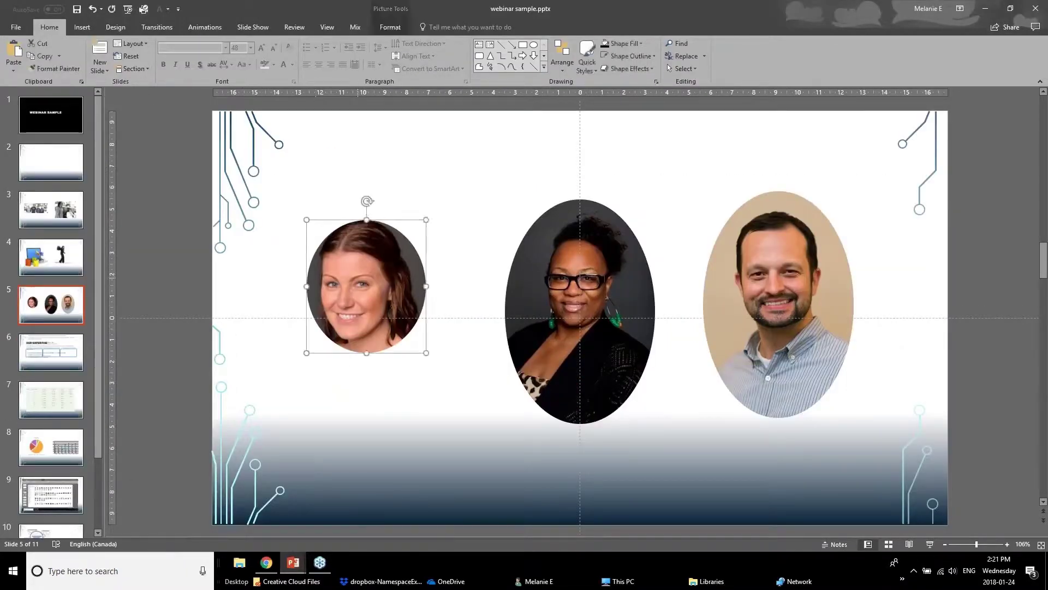
pyautogui.click(391, 22)
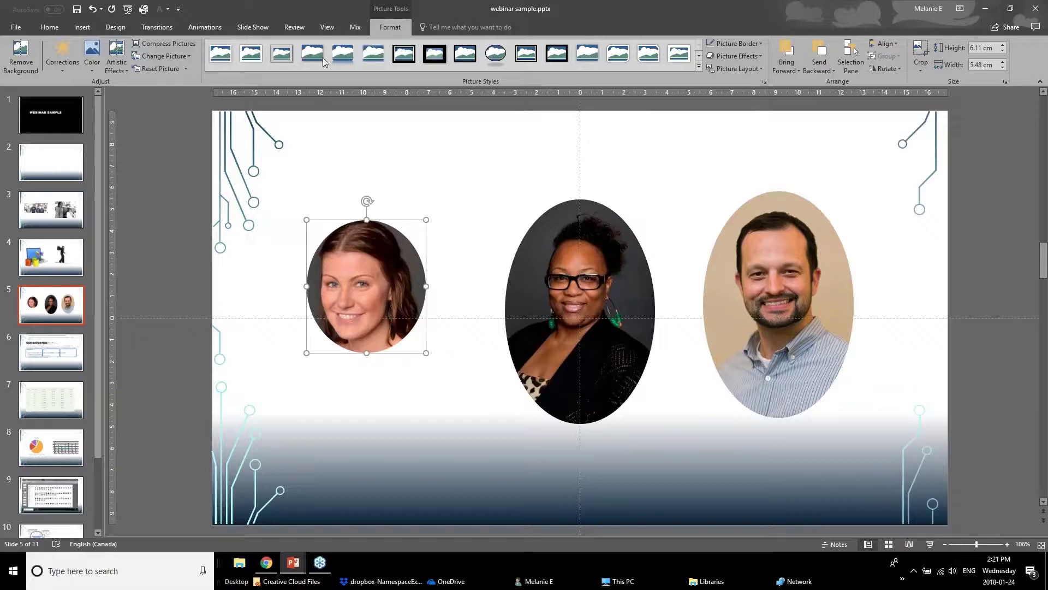
pyautogui.click(699, 66)
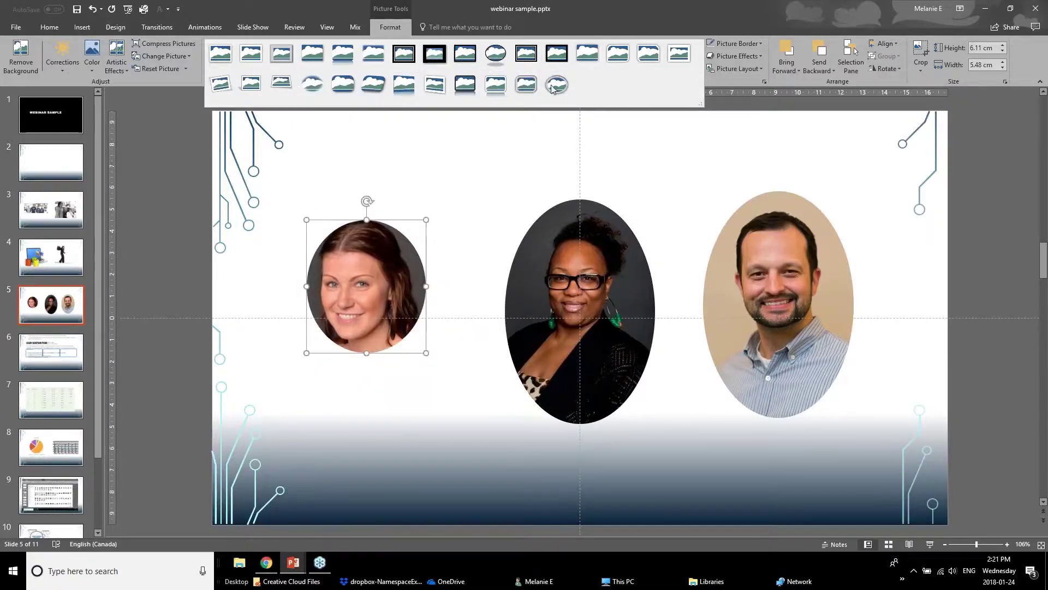
pyautogui.click(228, 79)
pyautogui.moveTo(381, 340); pyautogui.dragTo(398, 315)
pyautogui.click(210, 325)
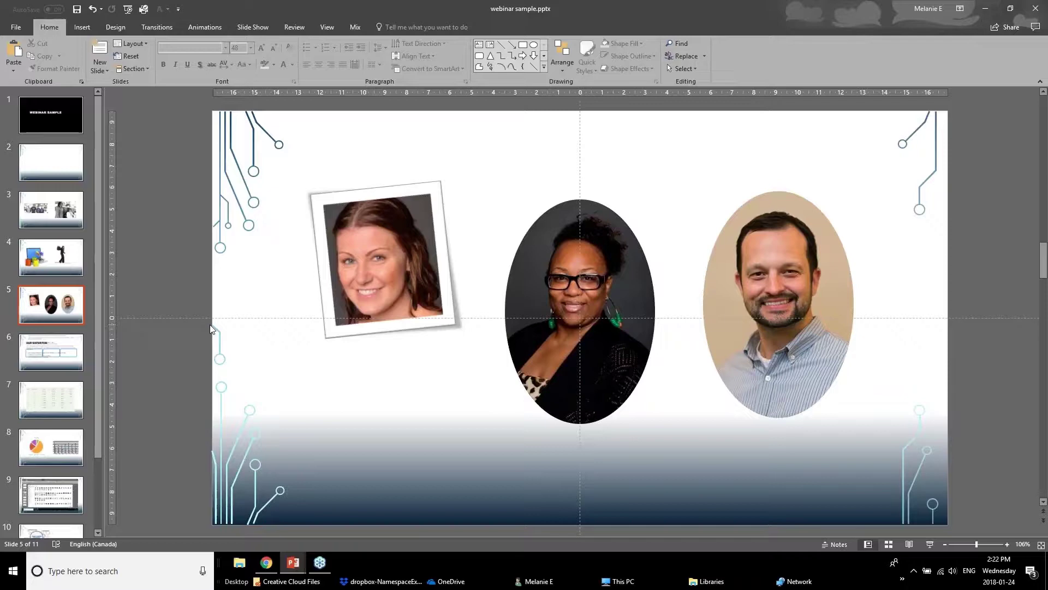
# - Examine the picture border options and shadow effects available for the middle portrait
pyautogui.press('Tab')
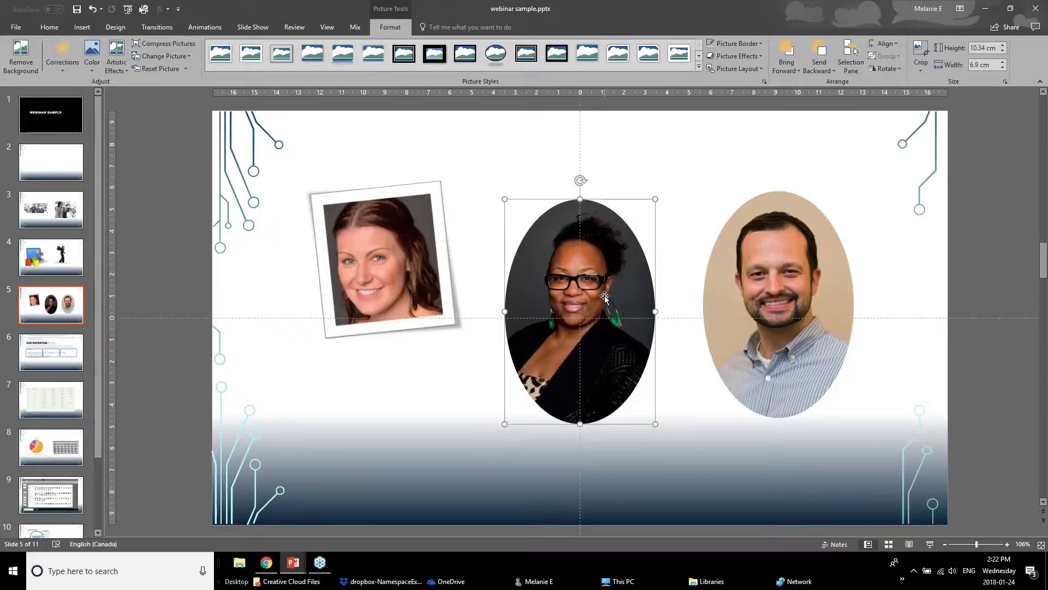
pyautogui.click(735, 45)
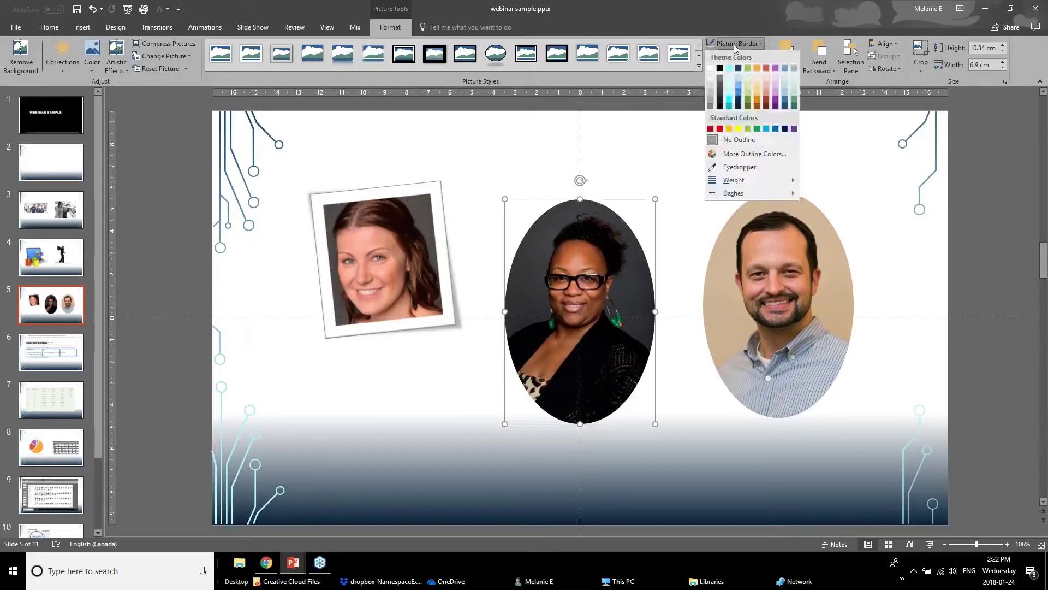
pyautogui.click(671, 175)
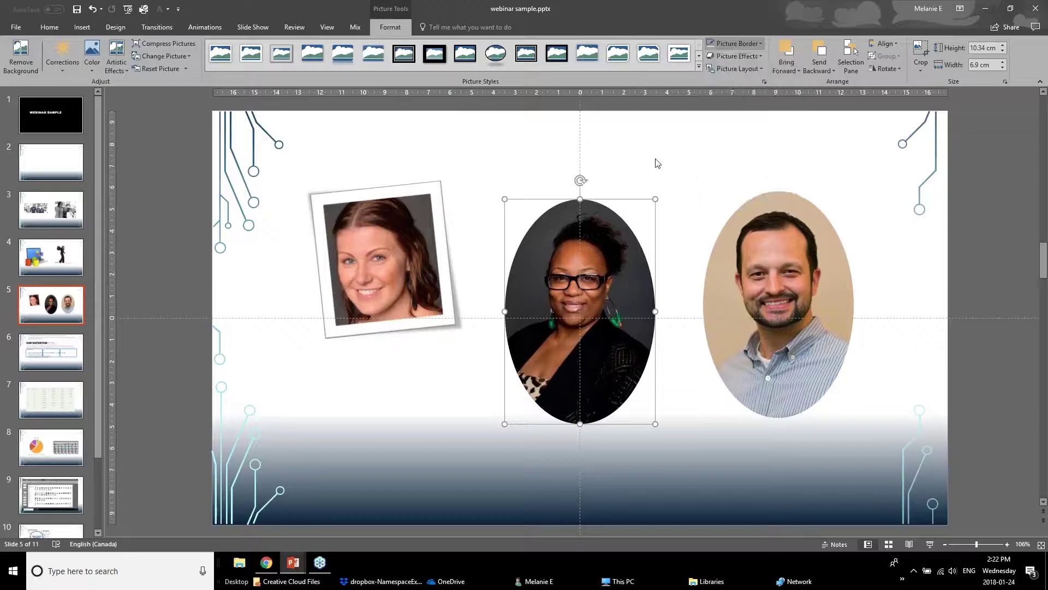
pyautogui.click(741, 45)
pyautogui.click(757, 41)
pyautogui.click(753, 57)
pyautogui.moveTo(756, 102)
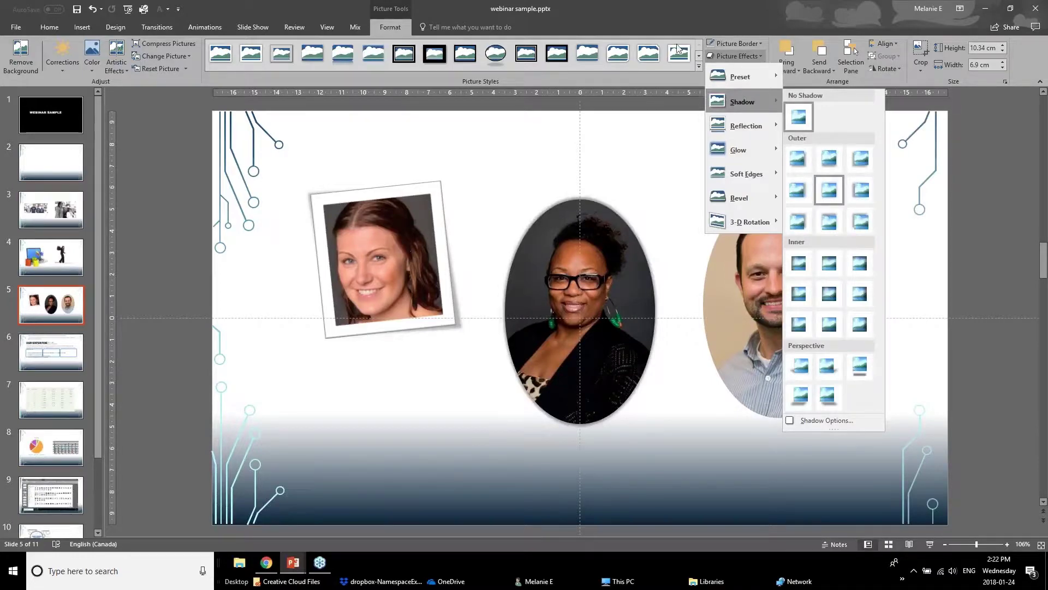
# - Change the leftmost portrait's tilted frame to a straight white frame
pyautogui.click(374, 58)
pyautogui.hotkey('ctrl', 'z')
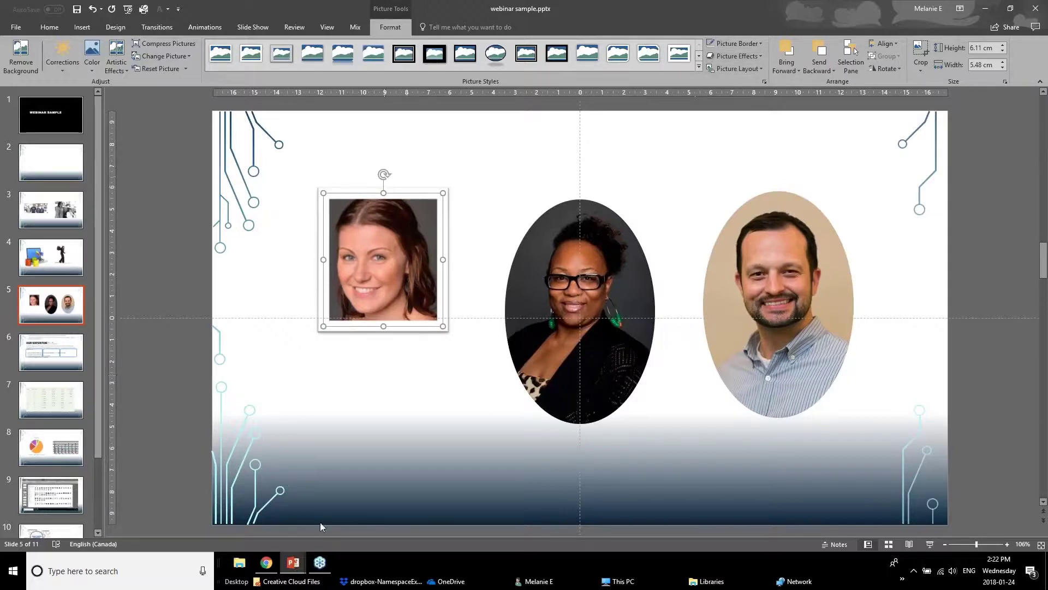
# - Switch to Powerpoint Webinar January 2018 v1.pptx and view the Easy To Read Content and Improve Text Box Formatting slides
pyautogui.click(293, 563)
pyautogui.click(235, 519)
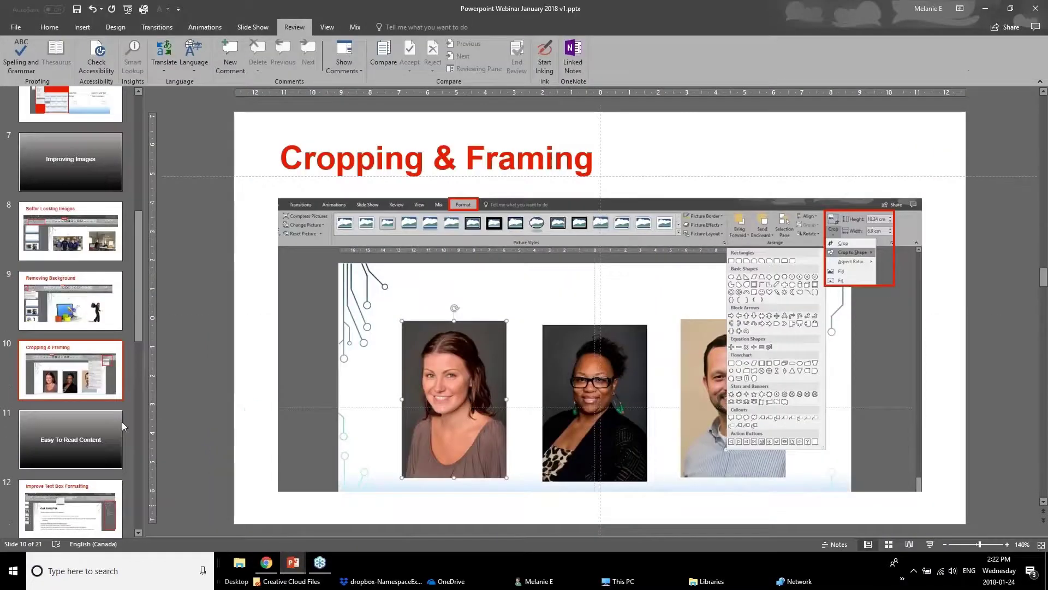
pyautogui.scroll(-3, 121, 422)
pyautogui.click(89, 388)
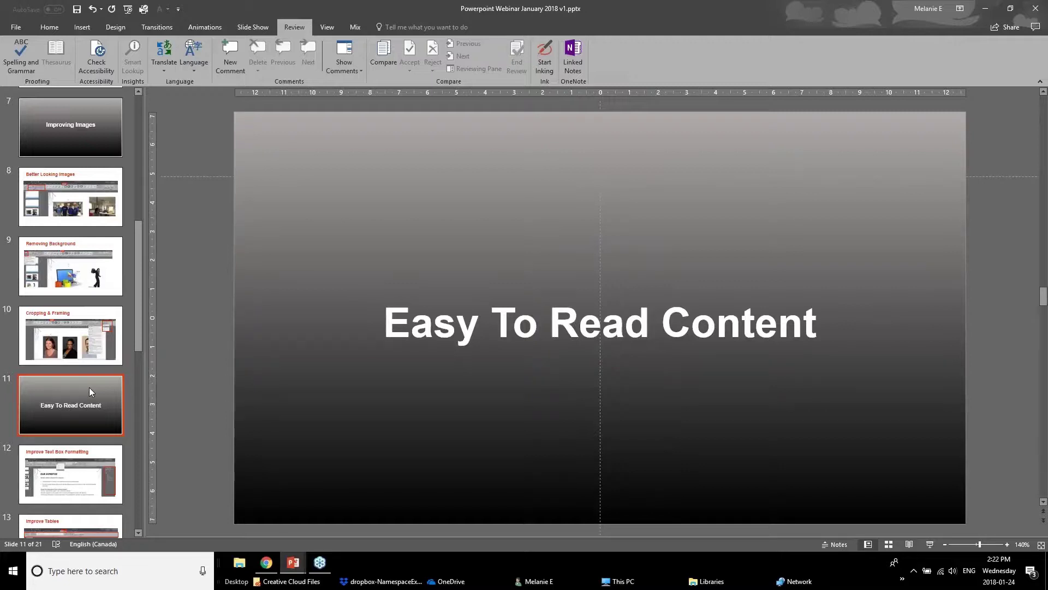
pyautogui.click(65, 498)
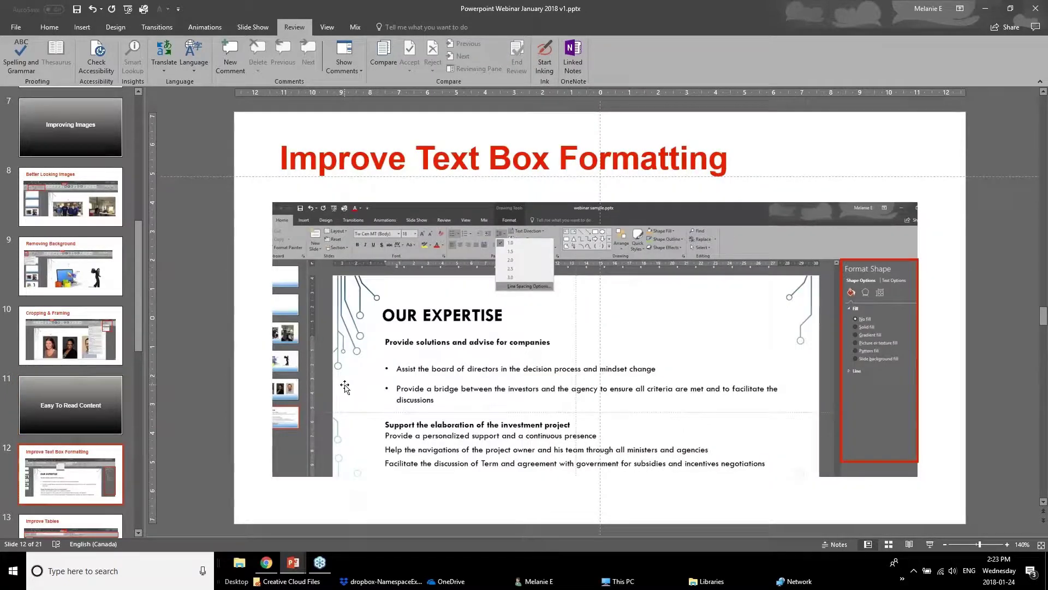
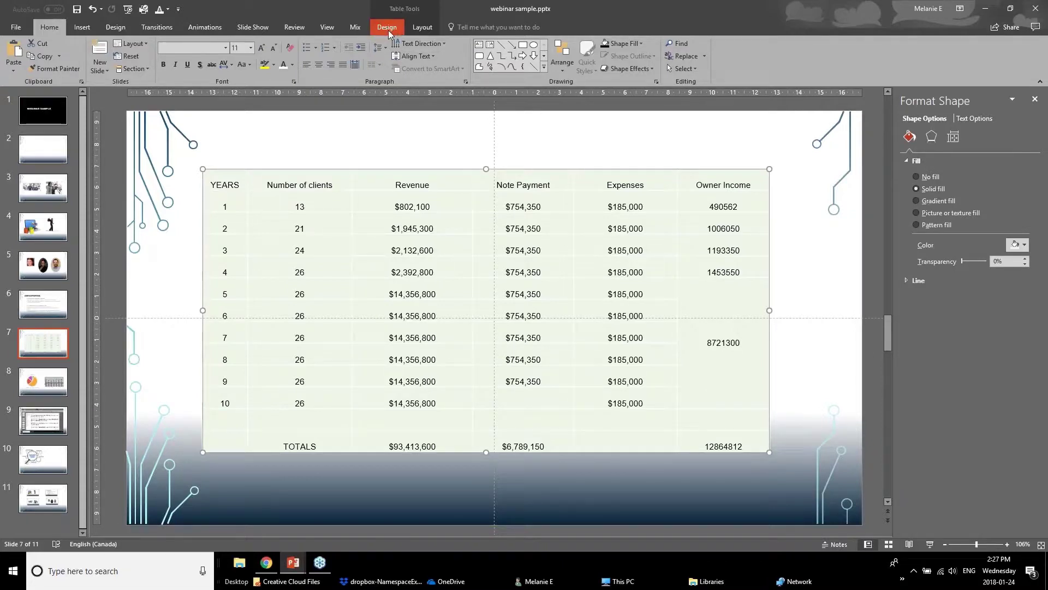
# - Examine the table design and layout options for the table on slide 7 of webinar sample.pptx
pyautogui.click(387, 27)
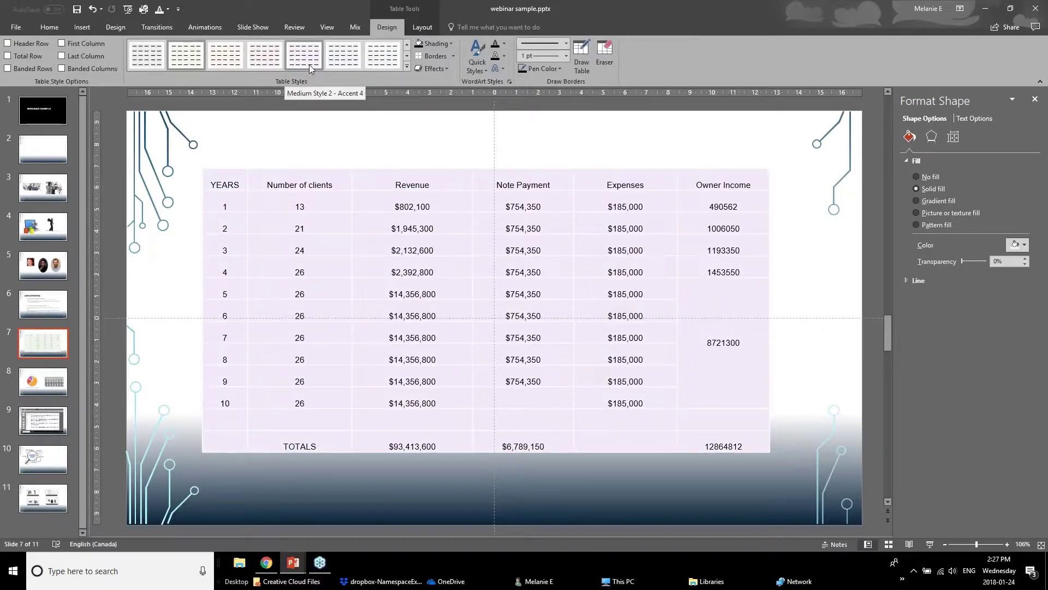
pyautogui.click(424, 28)
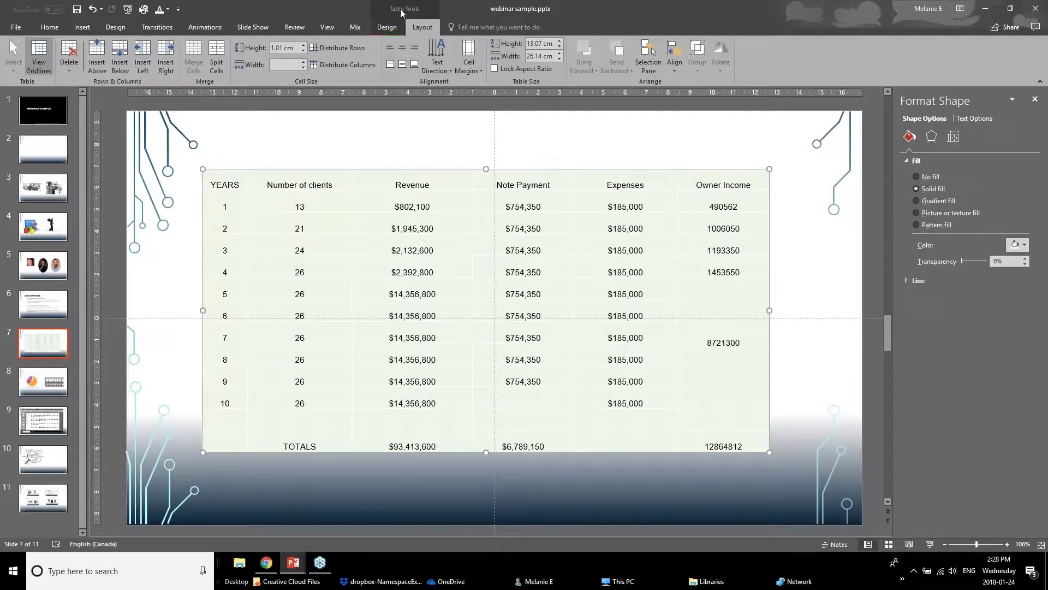
pyautogui.click(388, 28)
pyautogui.click(413, 27)
pyautogui.click(397, 32)
pyautogui.click(425, 28)
pyautogui.click(393, 30)
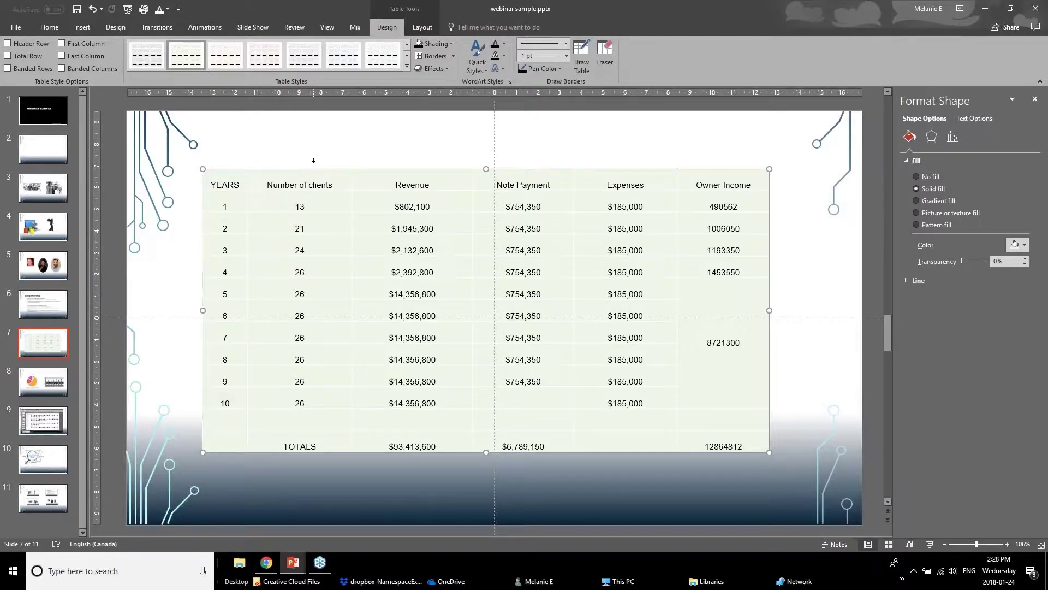
# - Try header row, total row and last column formatting on the table, and look through the full table styles gallery
pyautogui.click(8, 44)
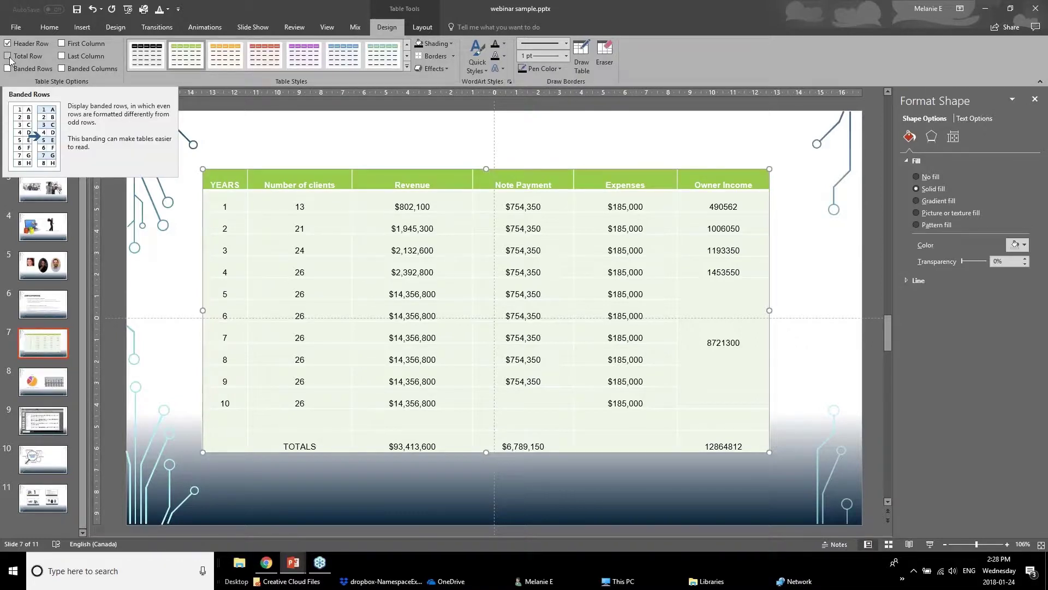
pyautogui.click(8, 56)
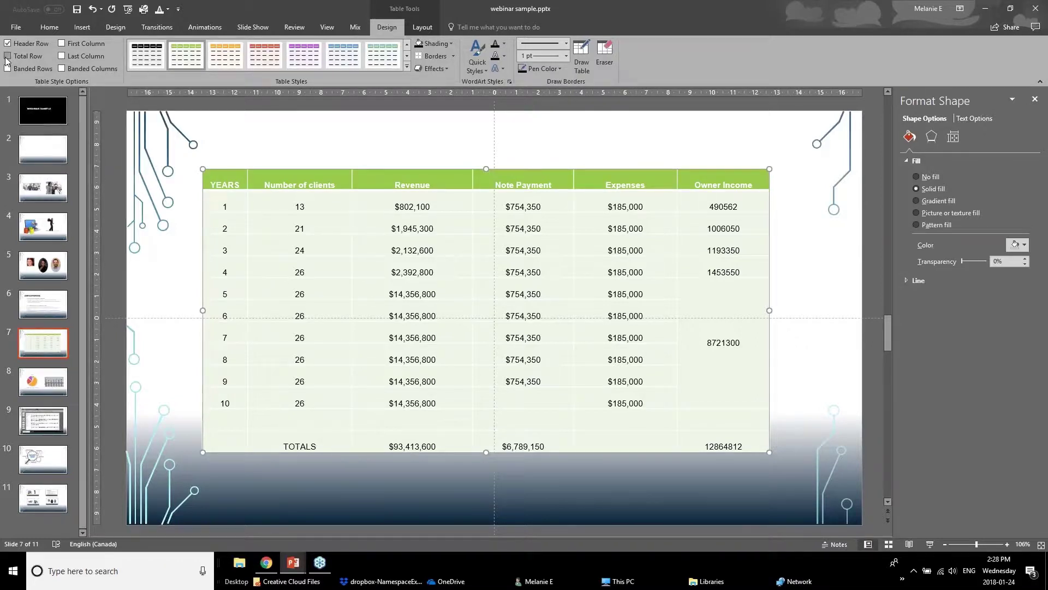
pyautogui.click(62, 56)
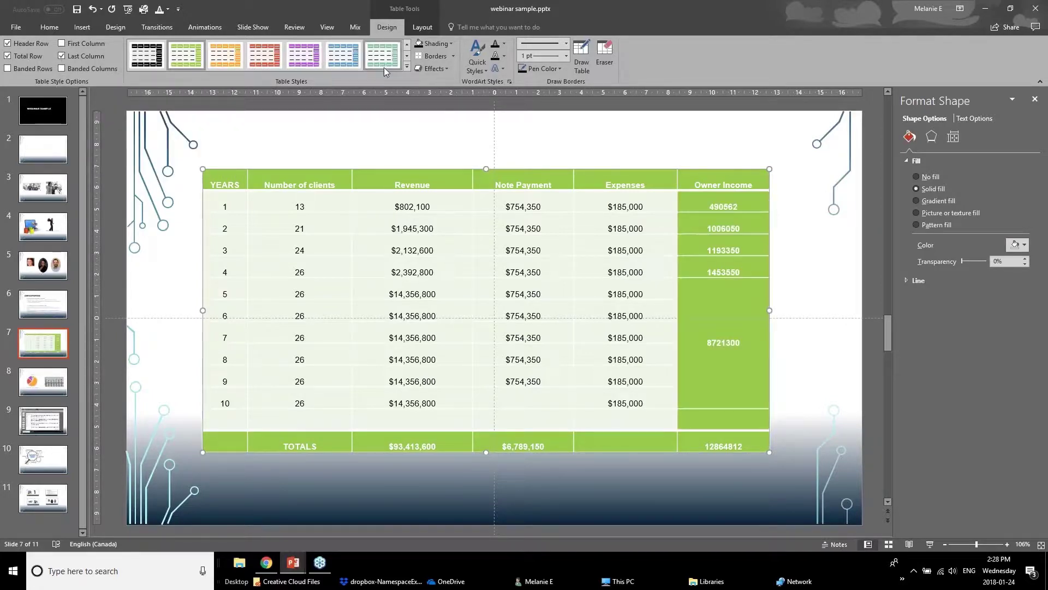
pyautogui.click(407, 66)
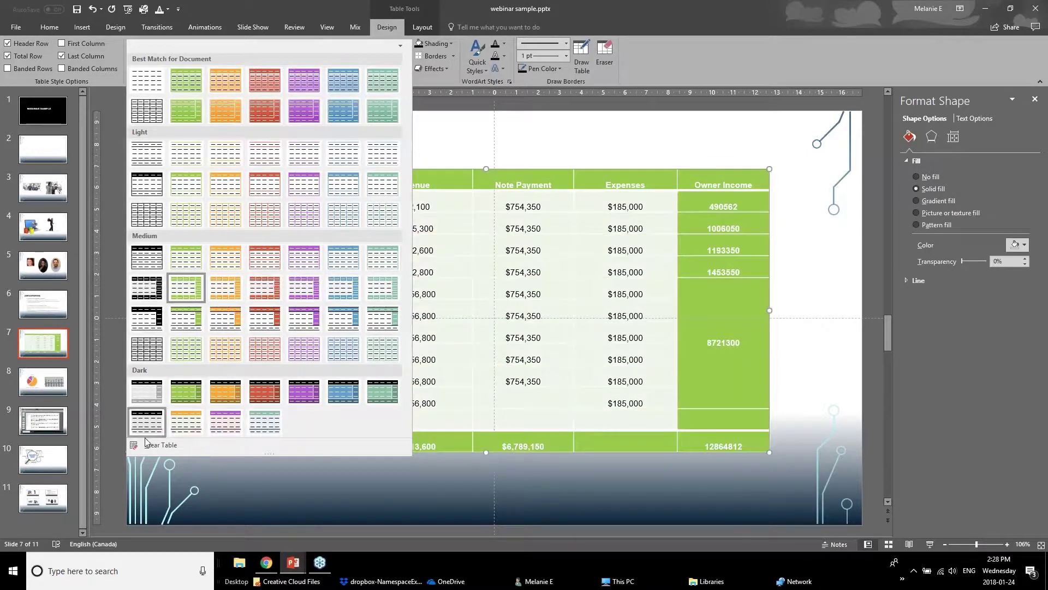
pyautogui.click(432, 158)
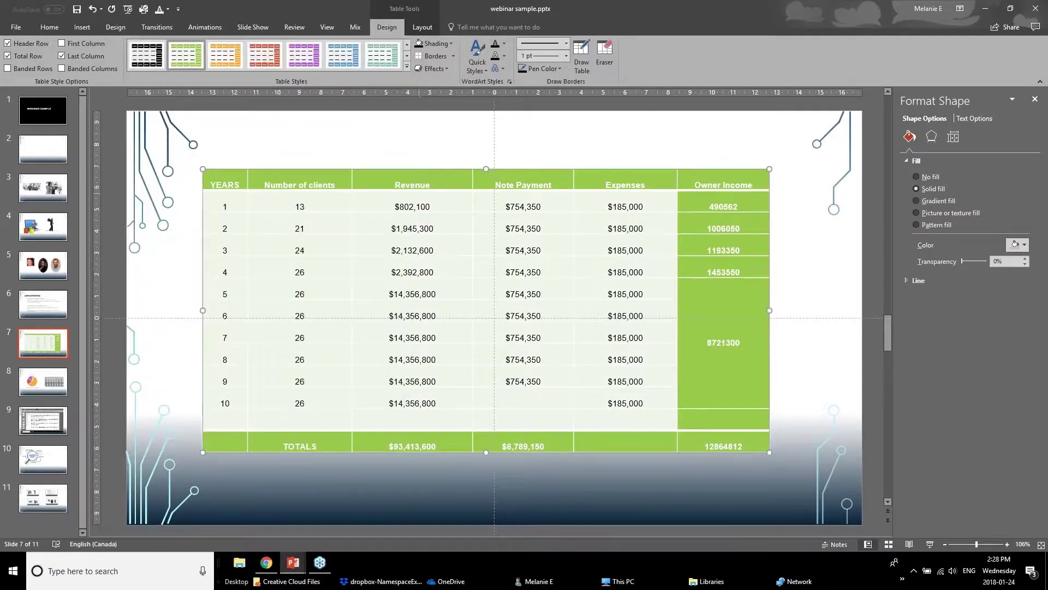
# - Undo the header row, total row and last column formatting and deselect the table
pyautogui.hotkey('ctrl', 'z')
pyautogui.hotkey('ctrl', 'z')
pyautogui.hotkey('ctrl', 'z')
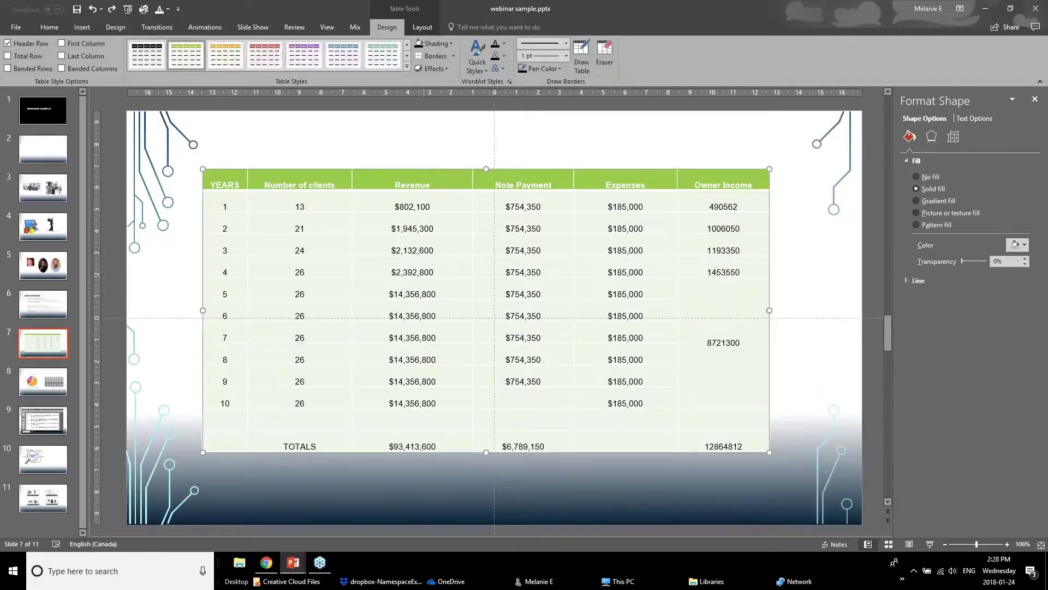
pyautogui.click(334, 144)
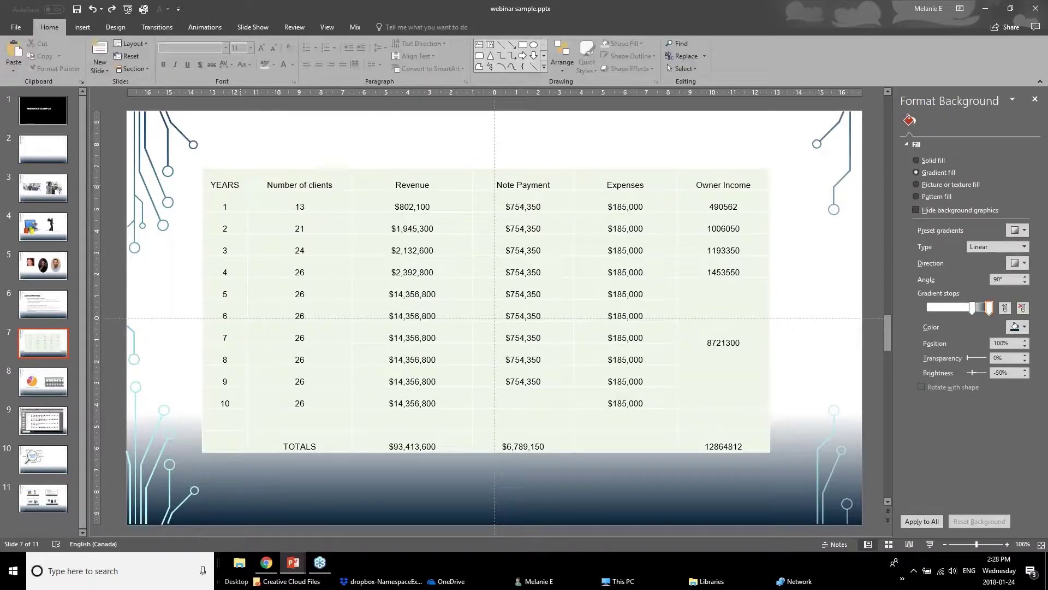
# - Shade the header row of the slide 7 table dark red and set its text color to white
pyautogui.moveTo(228, 182); pyautogui.dragTo(747, 182)
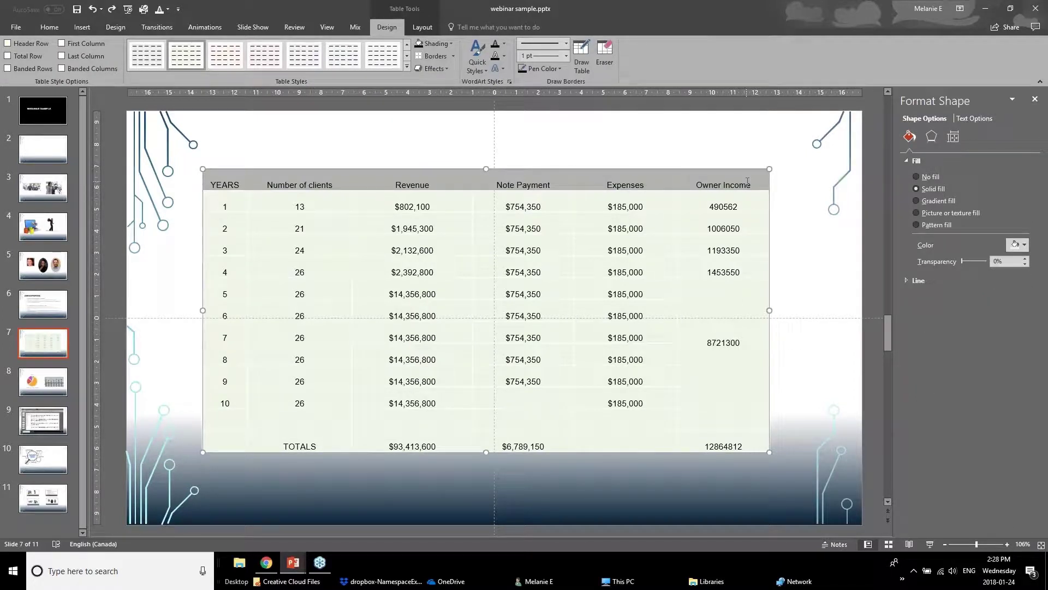
pyautogui.click(451, 44)
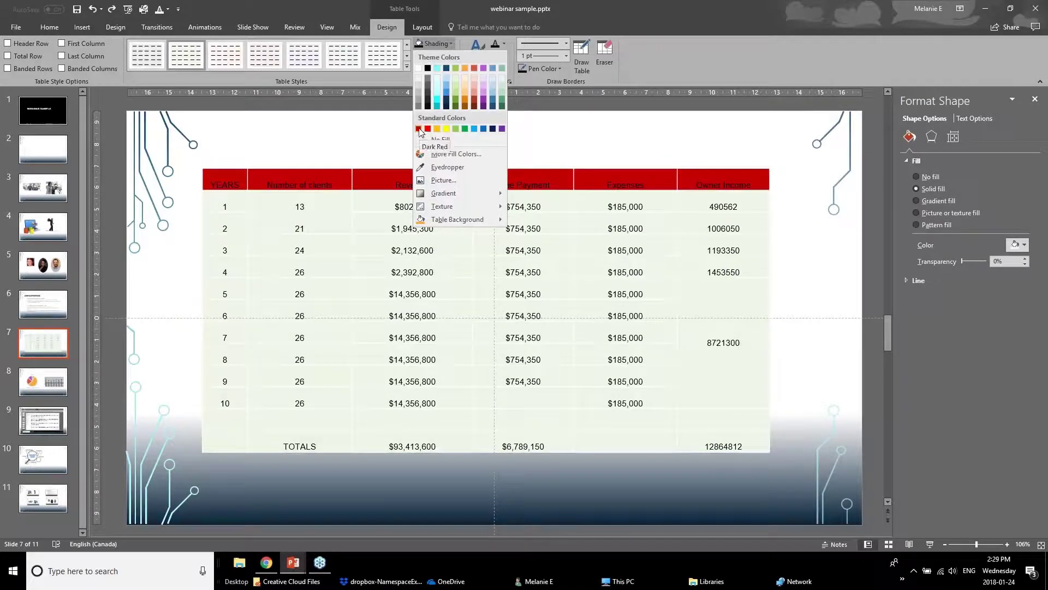
pyautogui.click(419, 129)
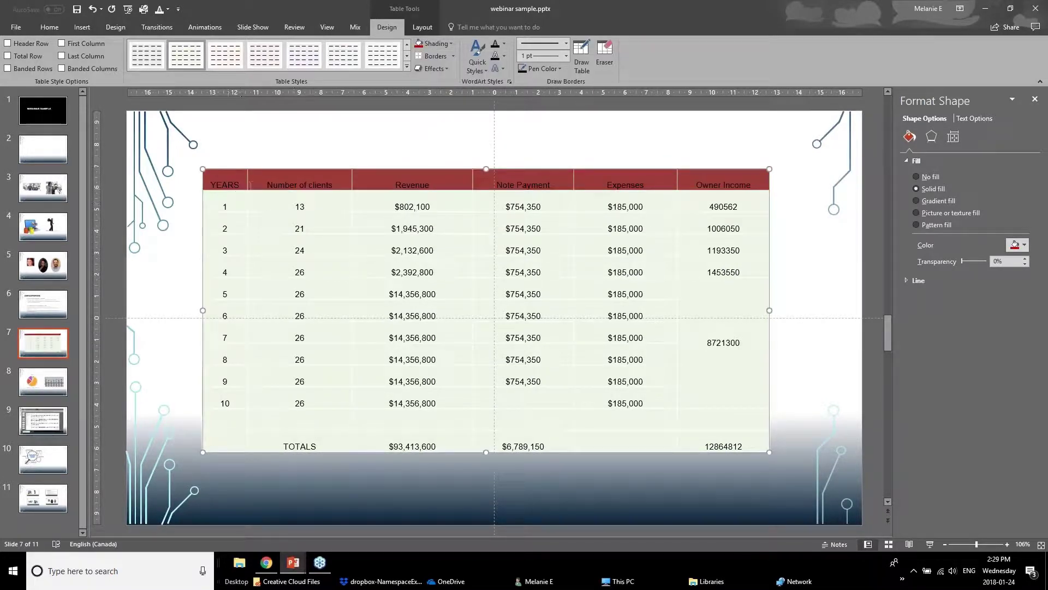
pyautogui.click(504, 45)
pyautogui.click(495, 68)
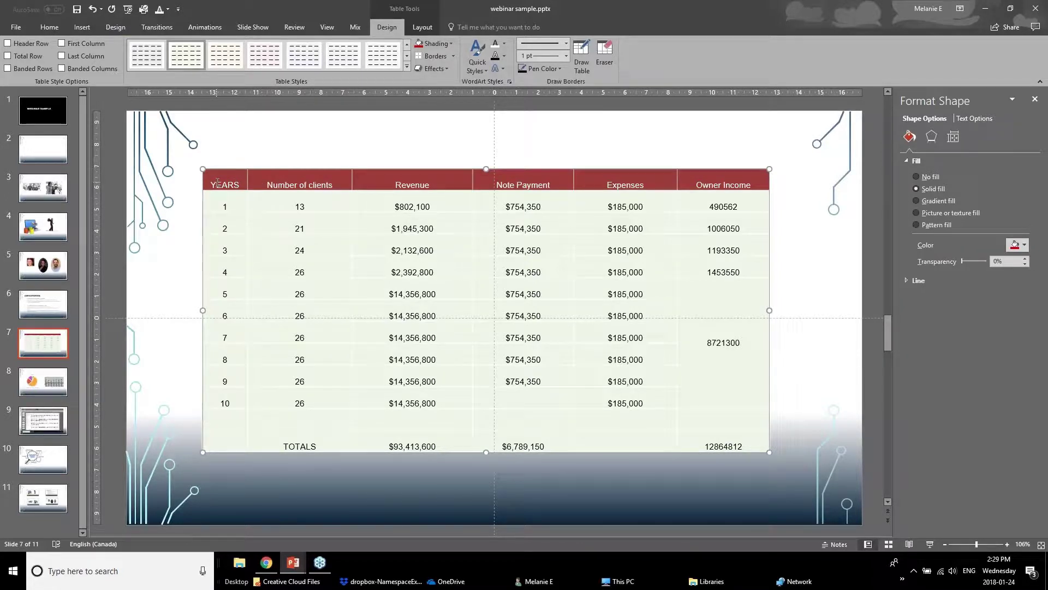
# - Apply gray 1 pt borders to all the table cells below the header row
pyautogui.moveTo(227, 195); pyautogui.dragTo(735, 419)
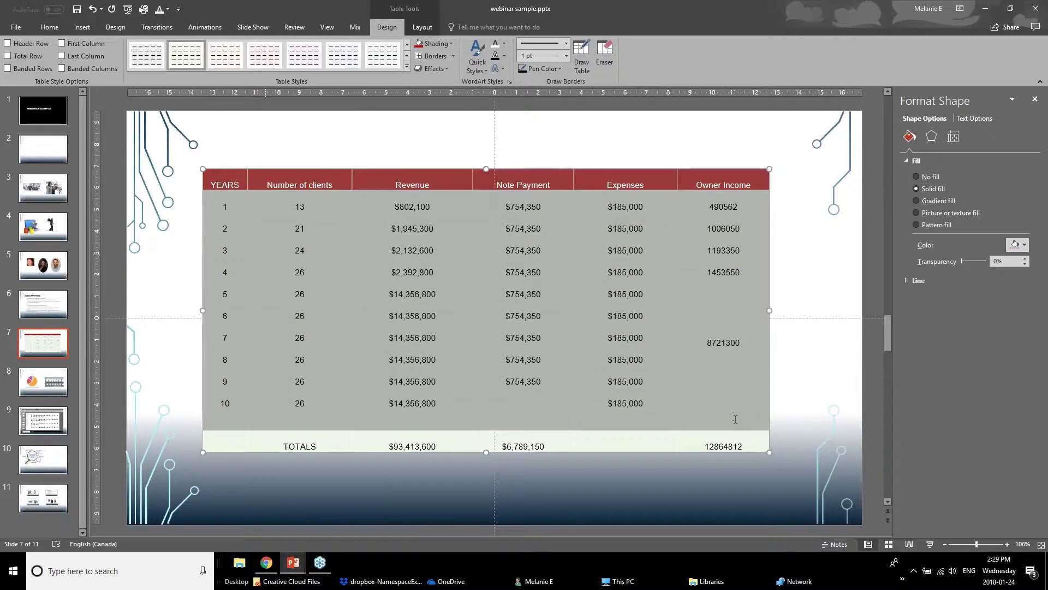
pyautogui.click(453, 55)
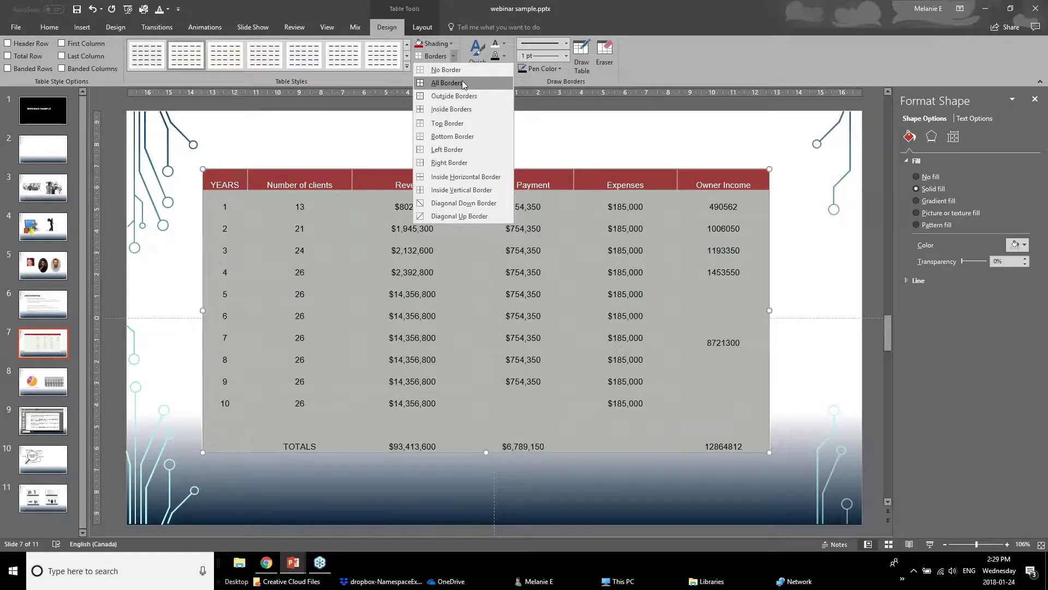
pyautogui.click(567, 57)
pyautogui.click(567, 57)
pyautogui.click(553, 70)
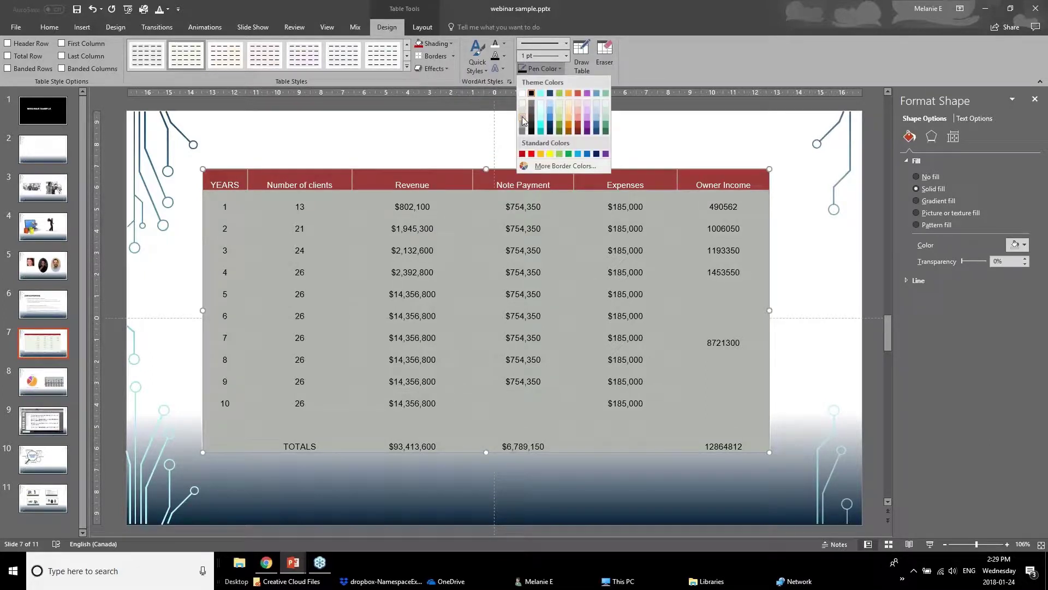
pyautogui.click(524, 119)
pyautogui.click(553, 69)
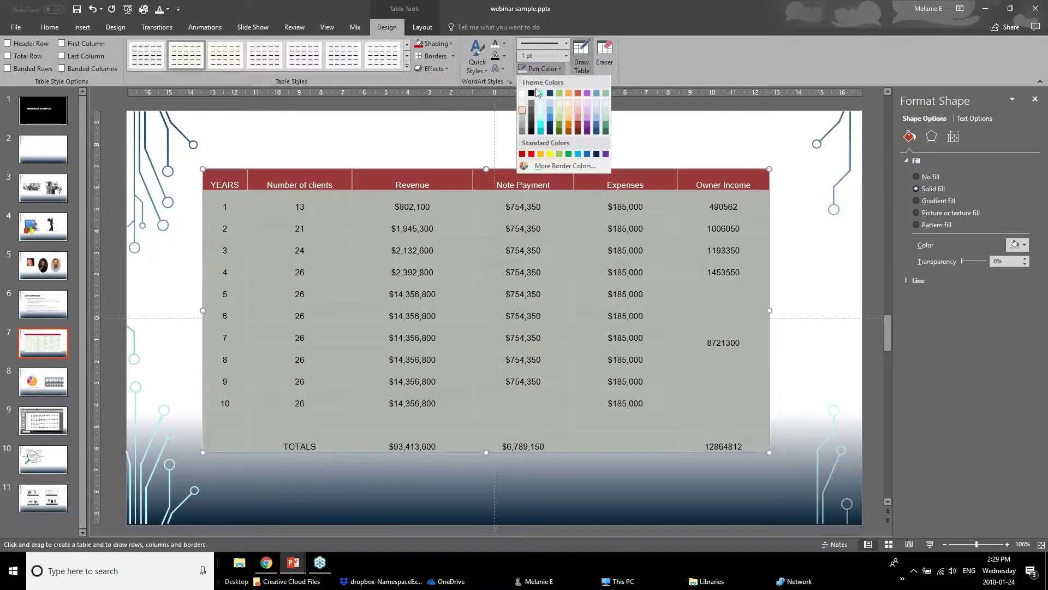
pyautogui.click(529, 116)
pyautogui.click(435, 56)
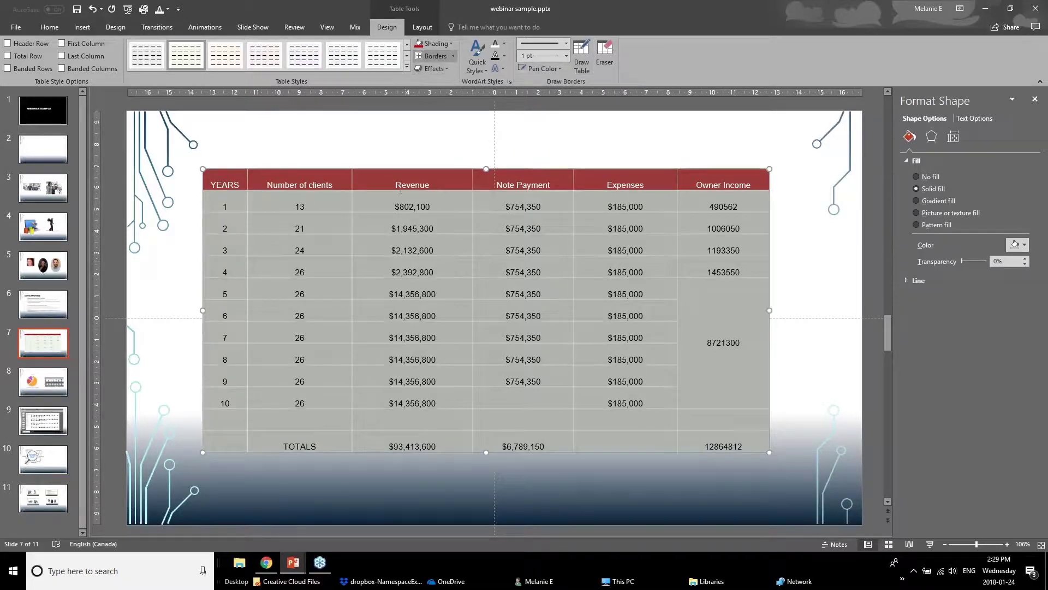
# - Apply a top border to the block of table rows below the header and deselect the table
pyautogui.click(159, 306)
pyautogui.moveTo(229, 202); pyautogui.dragTo(726, 446)
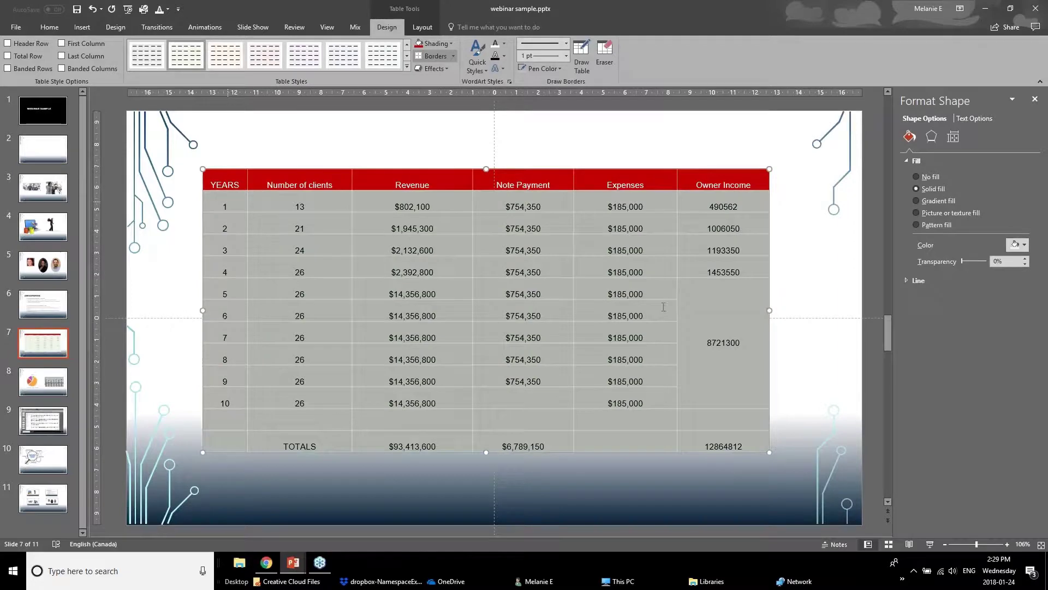
pyautogui.click(453, 58)
pyautogui.click(463, 126)
pyautogui.click(188, 286)
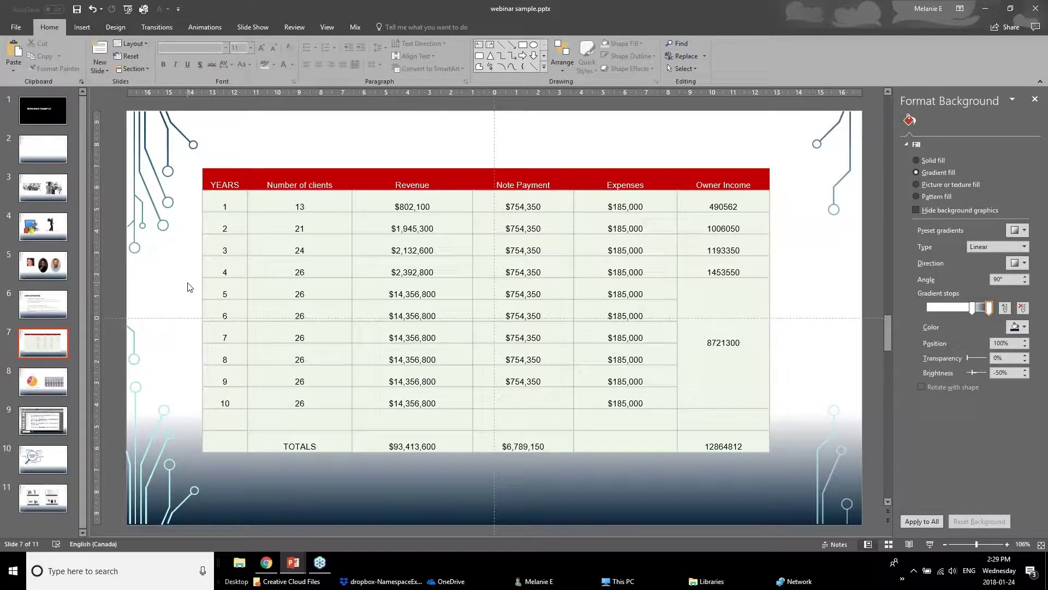
pyautogui.moveTo(241, 206); pyautogui.dragTo(735, 244)
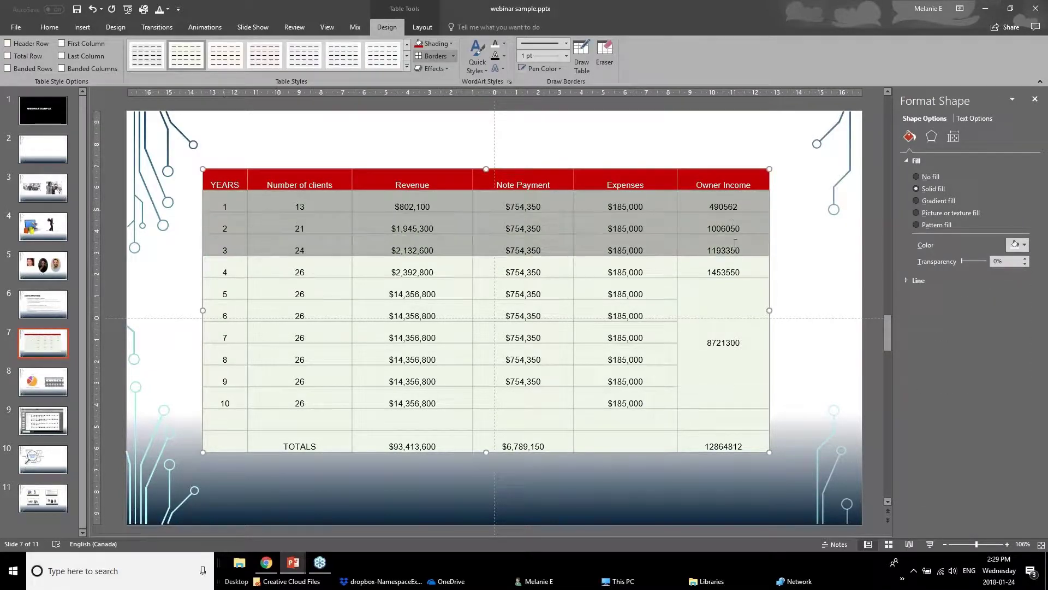
pyautogui.click(721, 291)
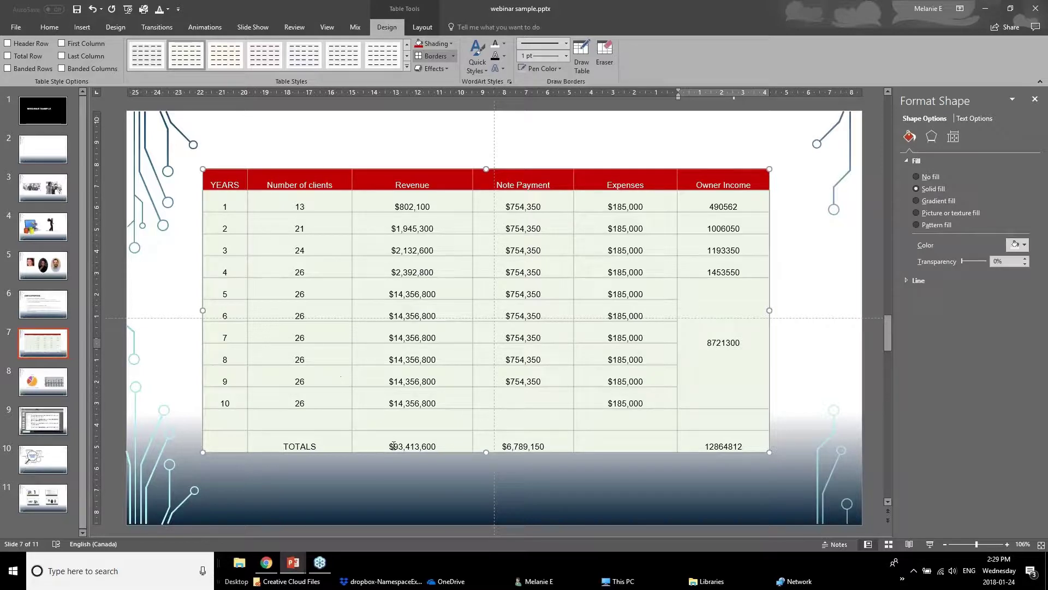
pyautogui.click(230, 202)
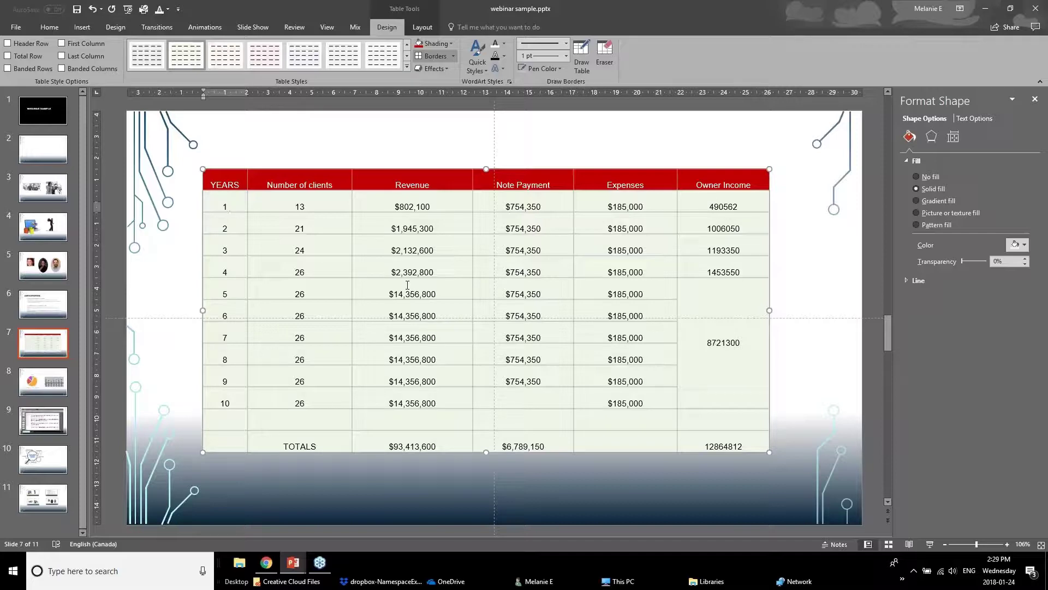
# - Center the text of the whole table vertically within its cells
pyautogui.click(422, 26)
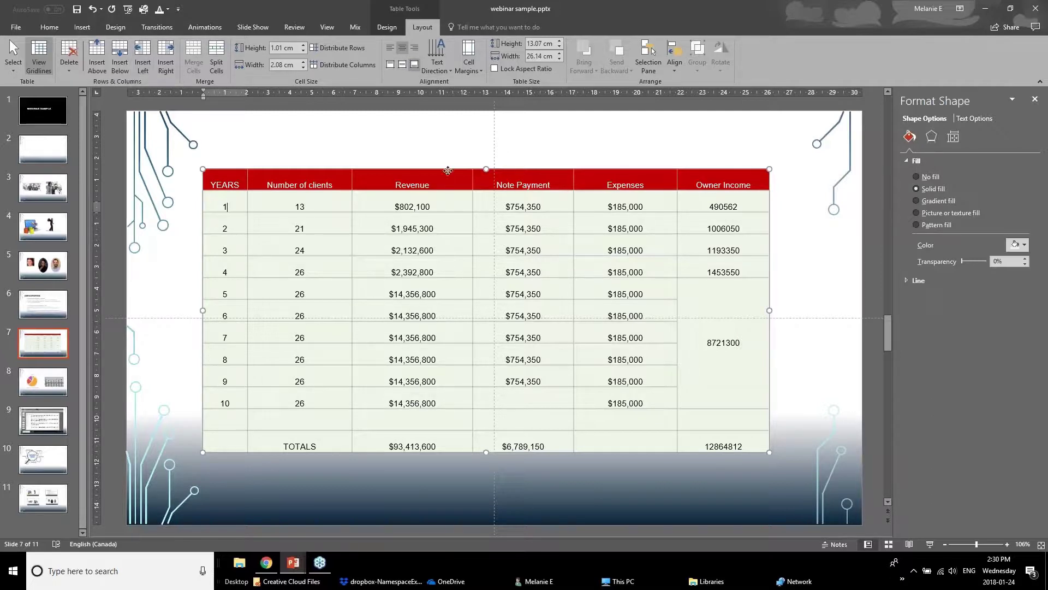
pyautogui.click(235, 169)
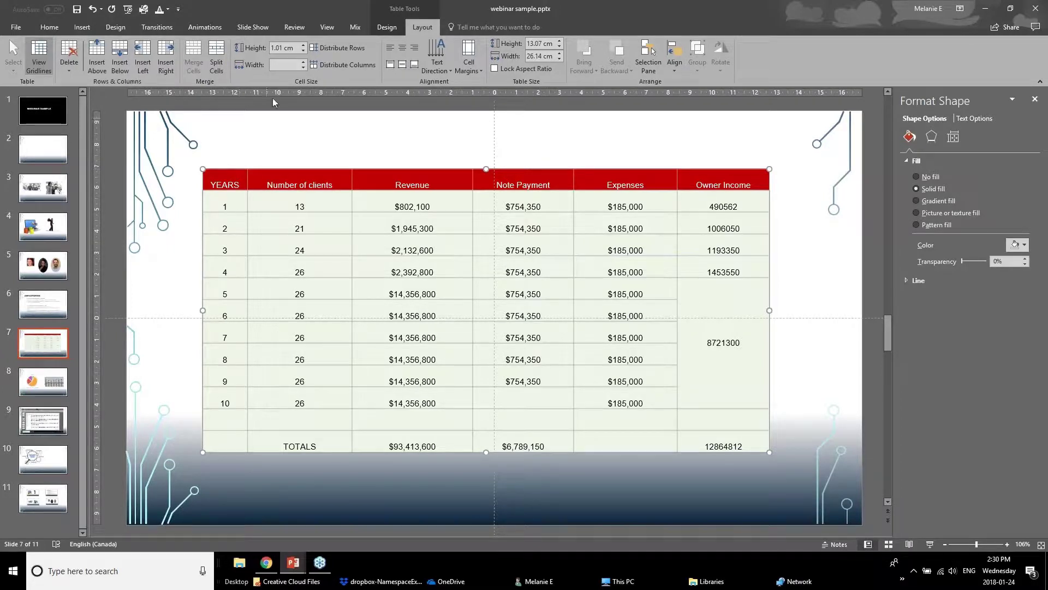
pyautogui.click(403, 67)
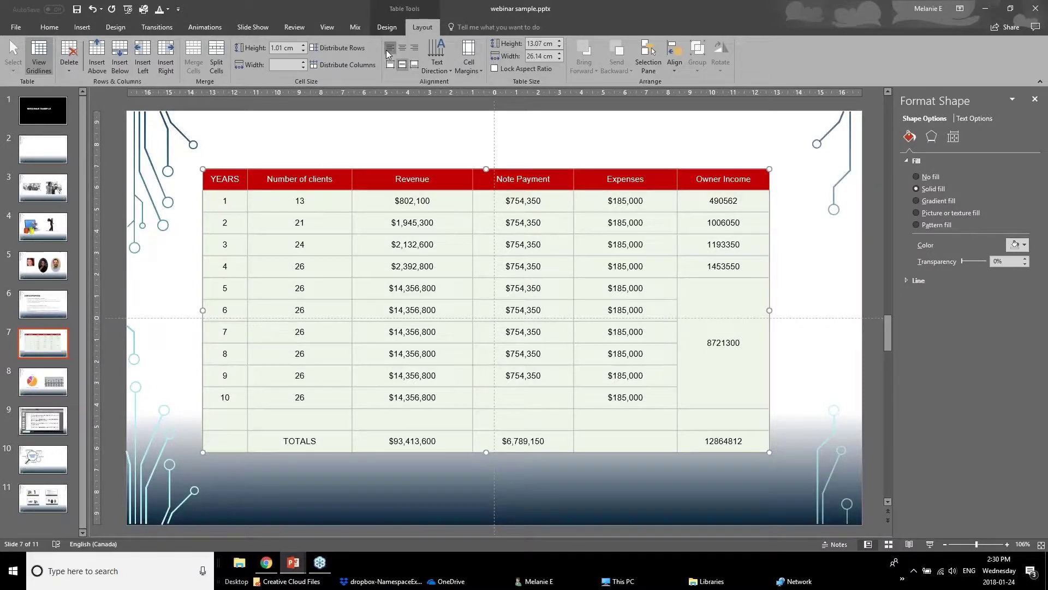
# - Try left and right alignment on the whole table's text and return it to horizontally centered
pyautogui.click(387, 51)
pyautogui.click(398, 48)
pyautogui.click(417, 48)
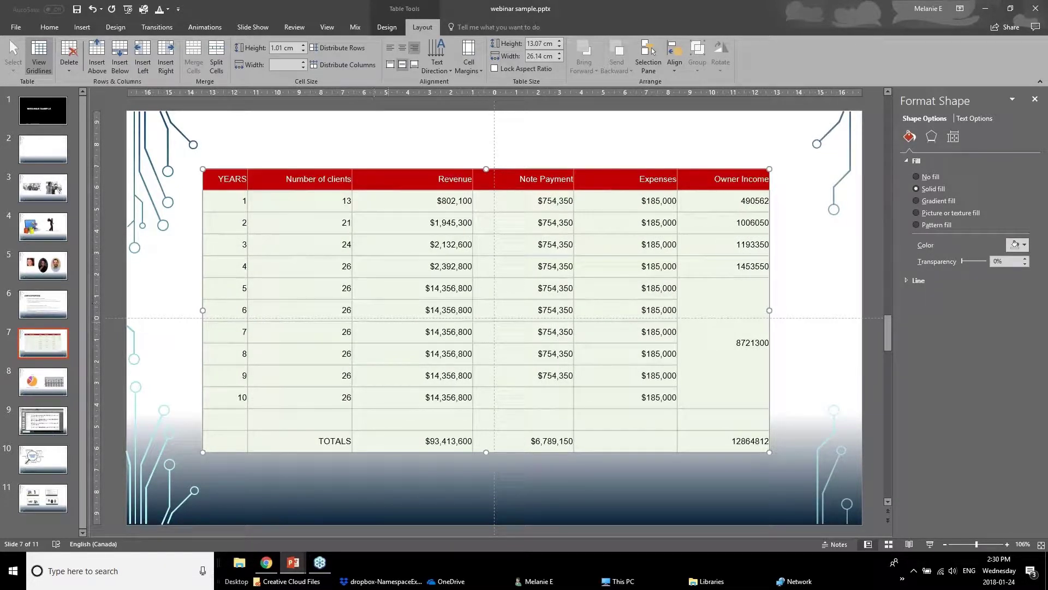
pyautogui.click(402, 50)
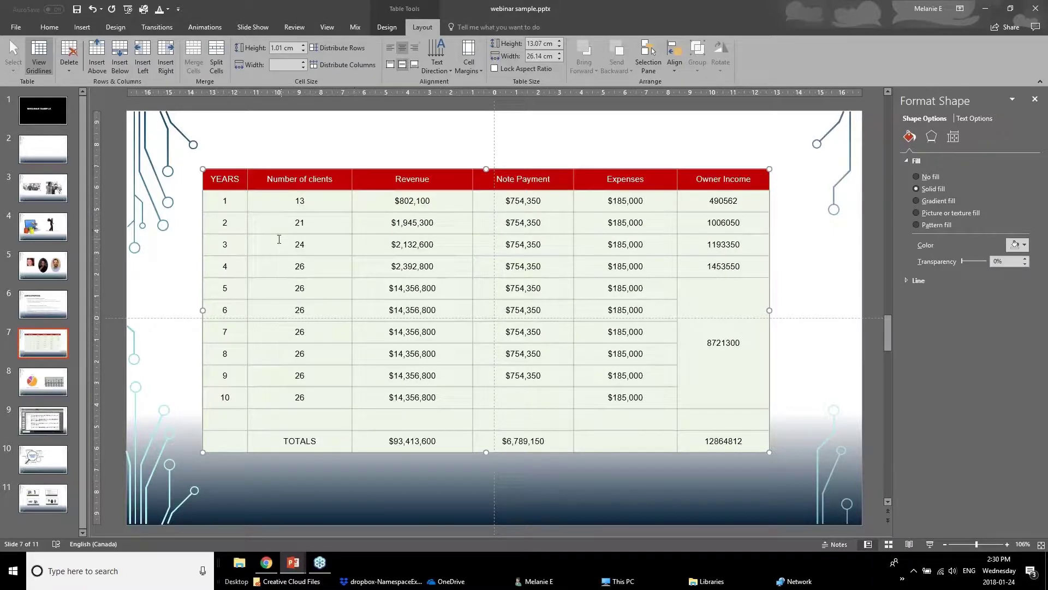
pyautogui.click(295, 244)
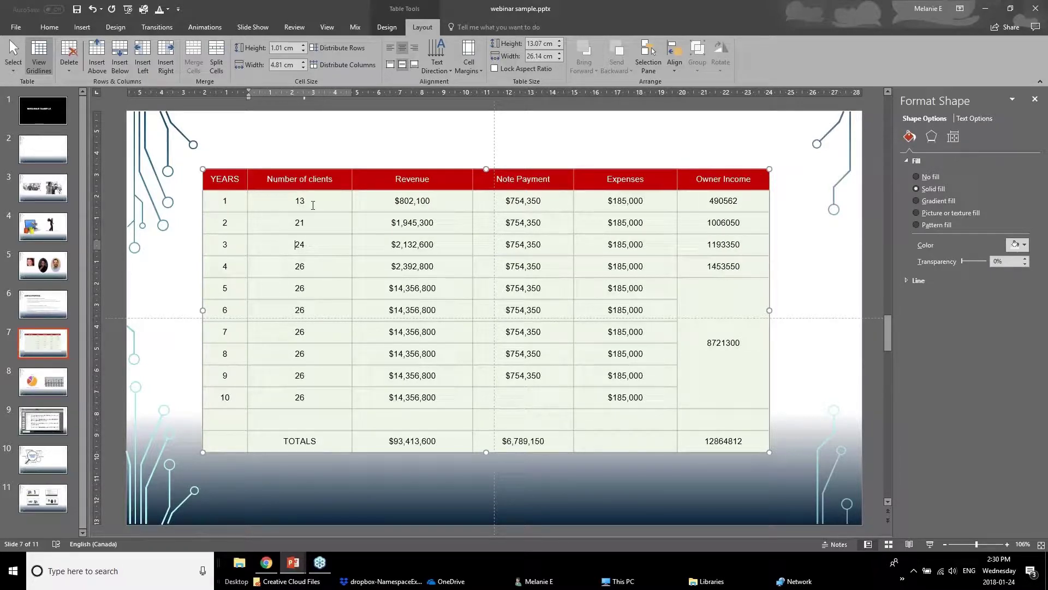
# - Try rotating the year numbers in the YEARS column by 90° and return them to horizontal text direction
pyautogui.moveTo(230, 203); pyautogui.dragTo(208, 425)
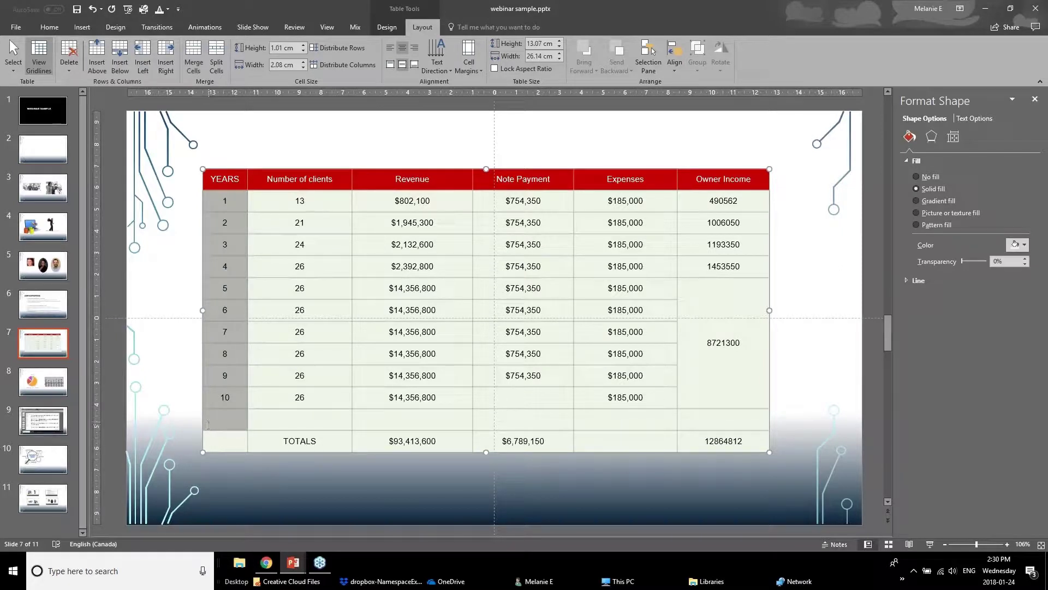
pyautogui.click(437, 70)
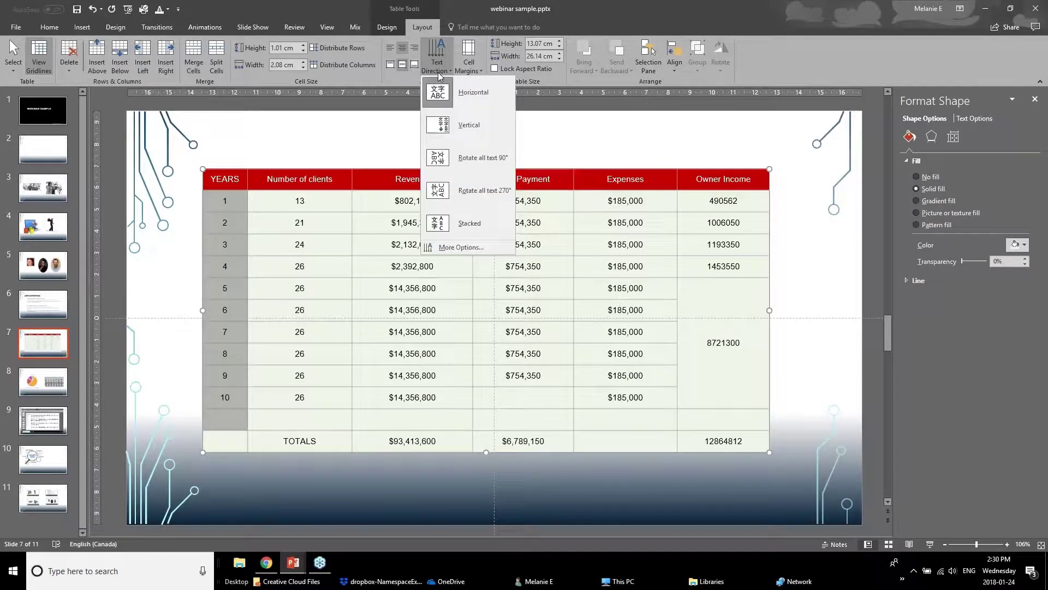
pyautogui.click(466, 159)
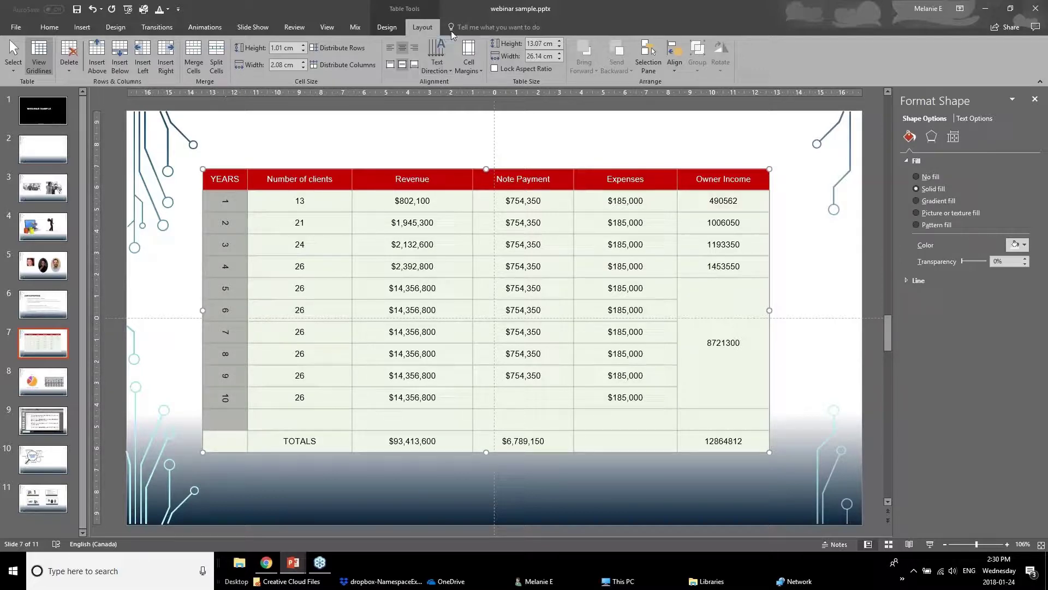
pyautogui.click(437, 61)
pyautogui.click(453, 98)
pyautogui.click(234, 188)
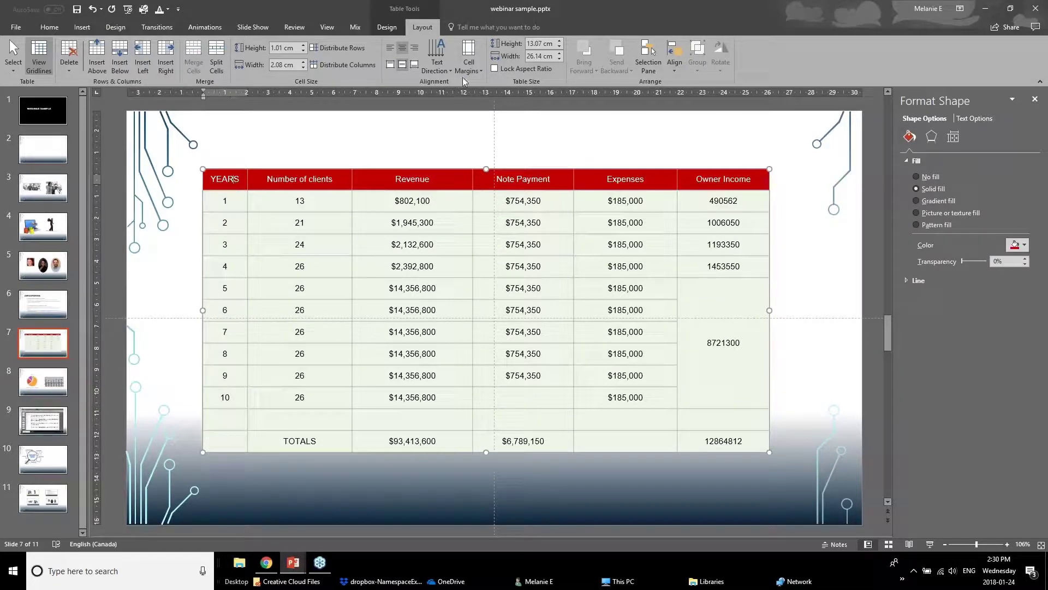
# - Set the cell margins of the entire table to Narrow
pyautogui.click(468, 67)
pyautogui.click(311, 250)
pyautogui.click(292, 202)
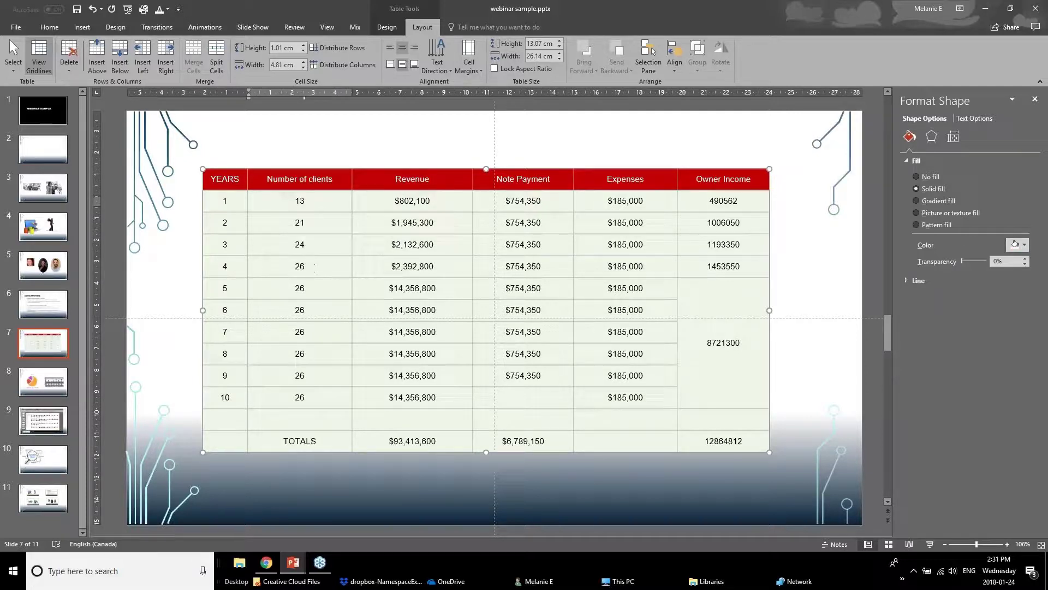
pyautogui.moveTo(244, 184); pyautogui.dragTo(747, 441)
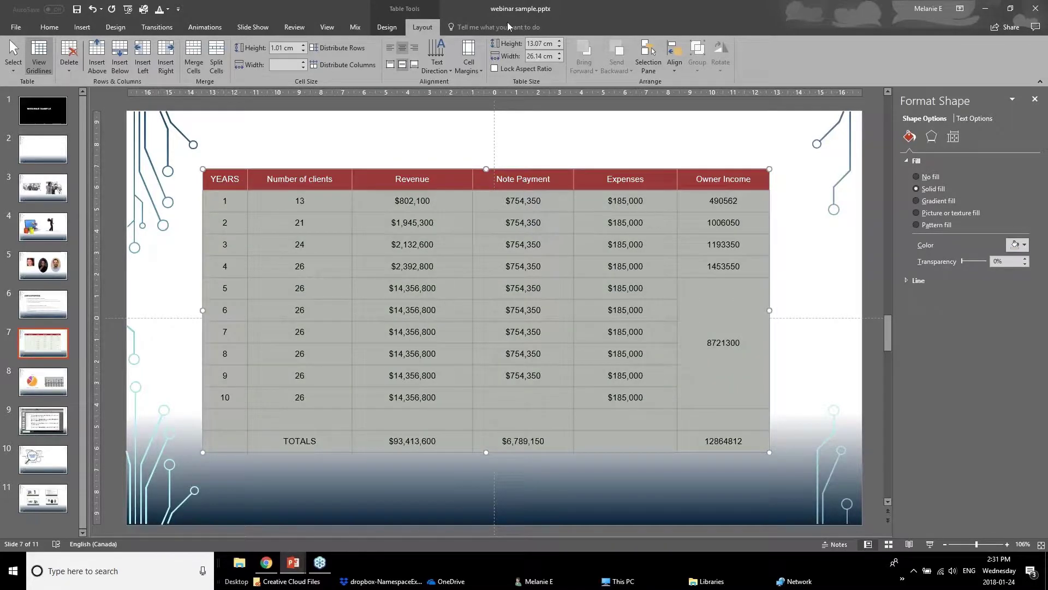
pyautogui.click(468, 62)
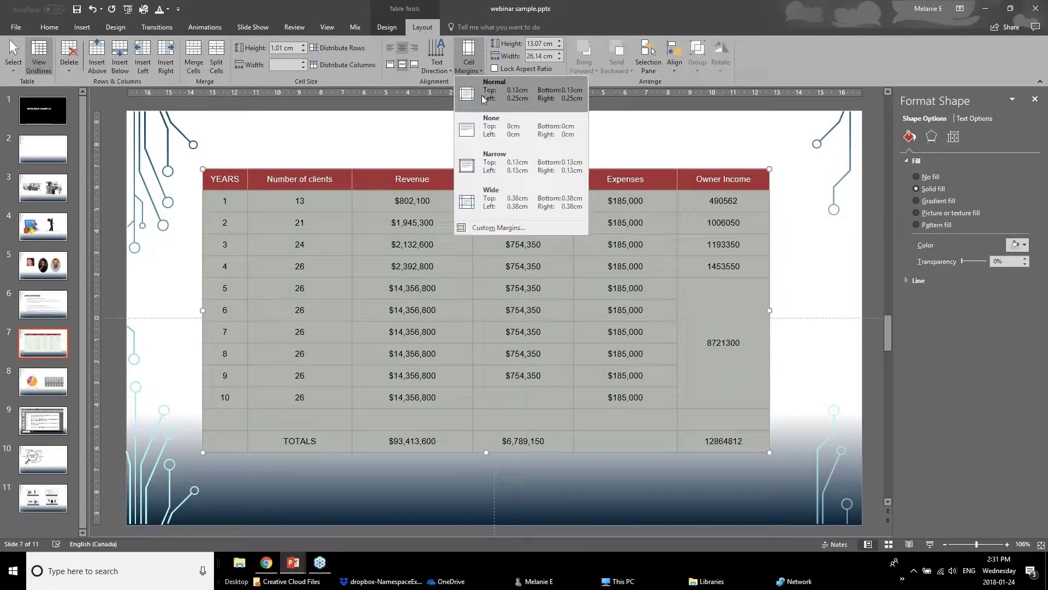
pyautogui.click(504, 182)
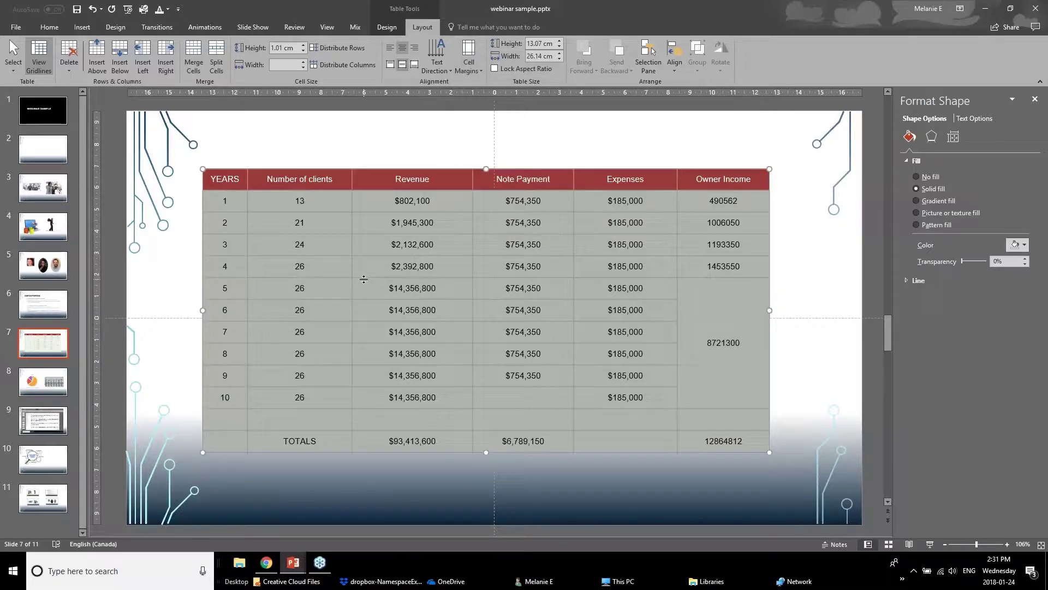
pyautogui.click(487, 154)
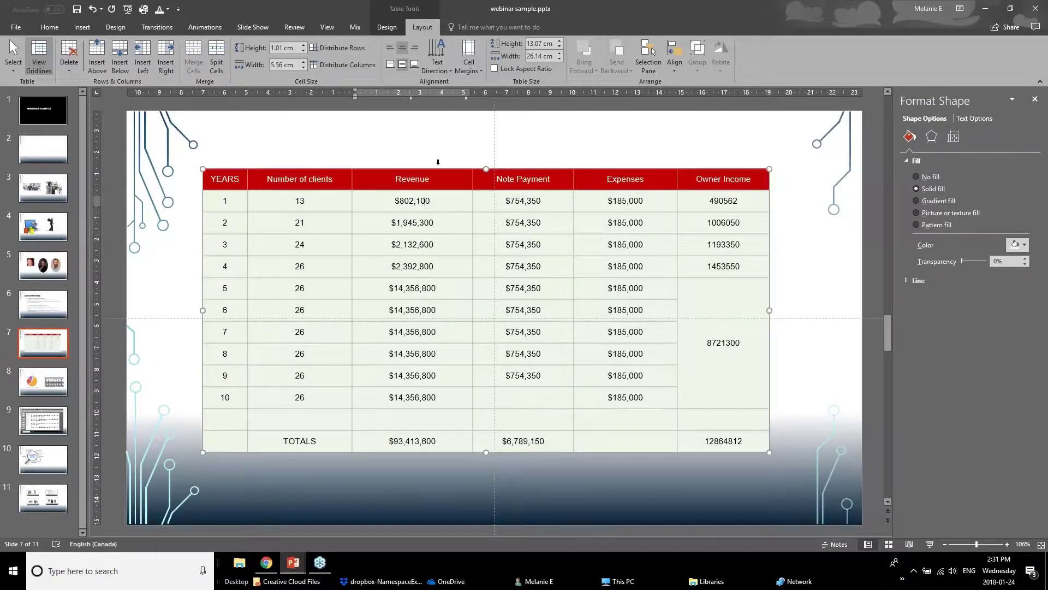
# - Open the table's text box formatting options and examine the vertical alignment, text direction and margin settings
pyautogui.press('Escape')
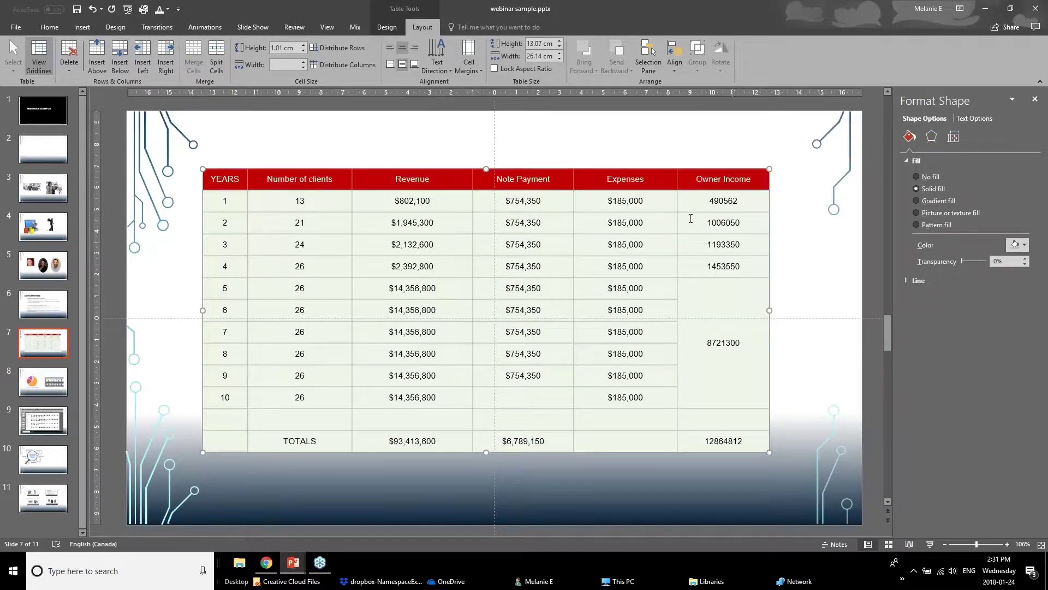
pyautogui.rightClick(708, 170)
pyautogui.click(732, 345)
pyautogui.click(968, 119)
pyautogui.click(953, 138)
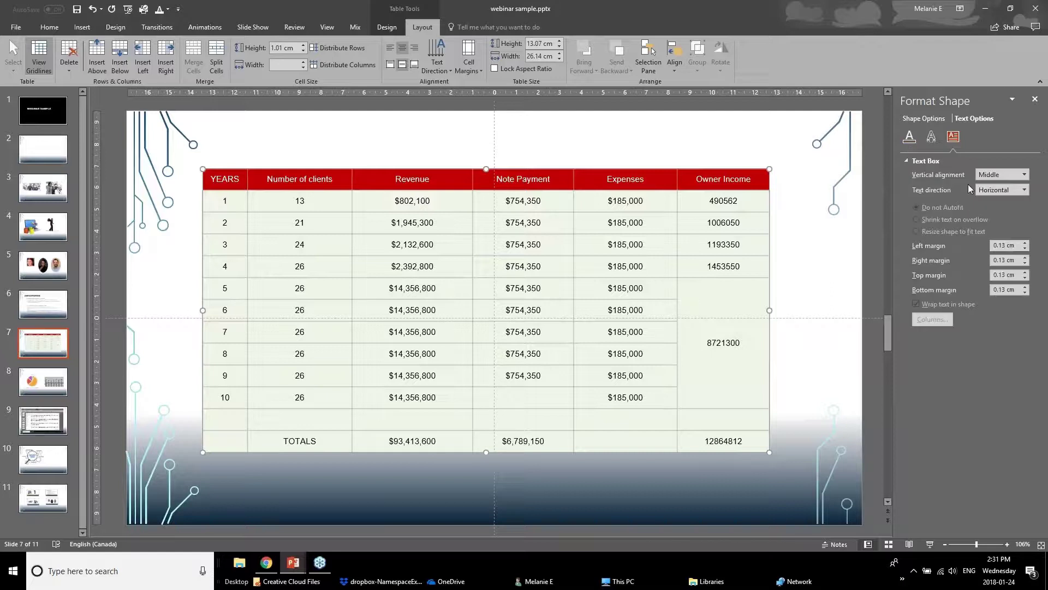
pyautogui.click(598, 243)
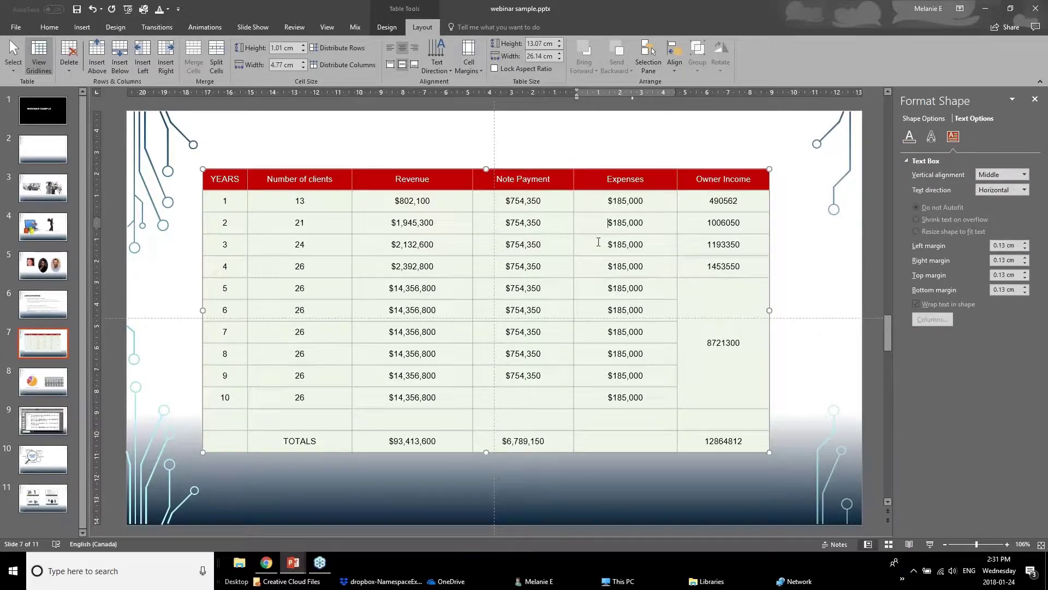
pyautogui.click(606, 286)
pyautogui.moveTo(696, 299); pyautogui.dragTo(708, 408)
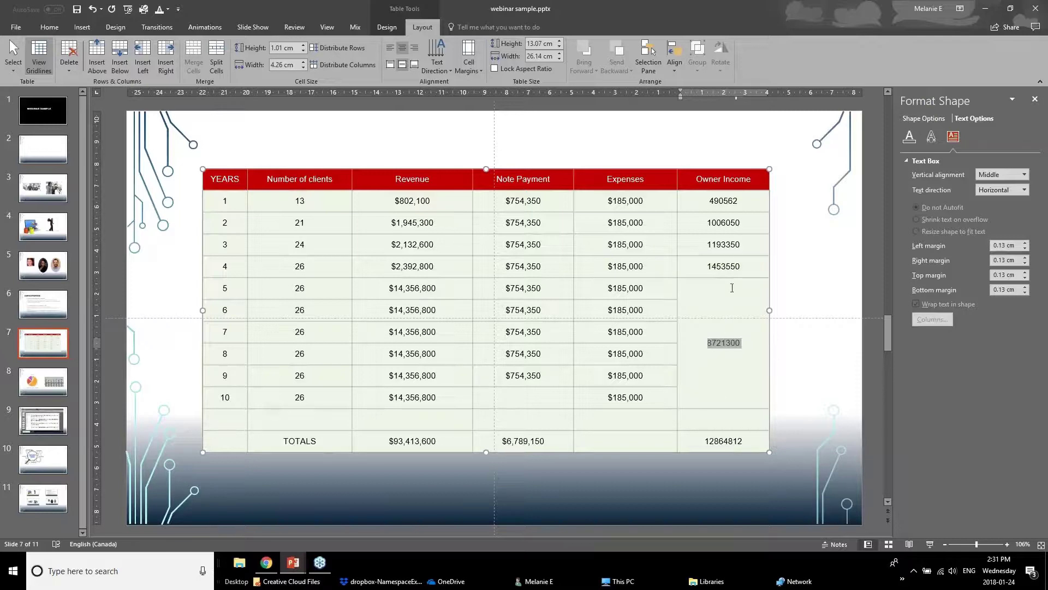
pyautogui.click(723, 399)
pyautogui.moveTo(720, 439); pyautogui.dragTo(237, 445)
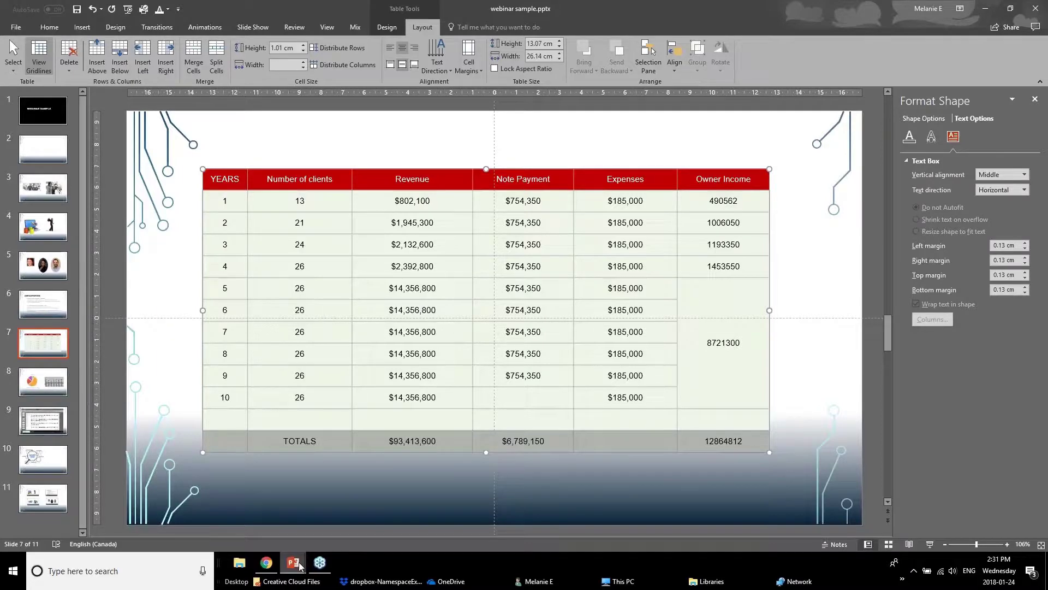
# - Switch to Powerpoint Webinar January 2018 v1.pptx at the Improve Tables slide
pyautogui.moveTo(297, 566)
pyautogui.click(237, 515)
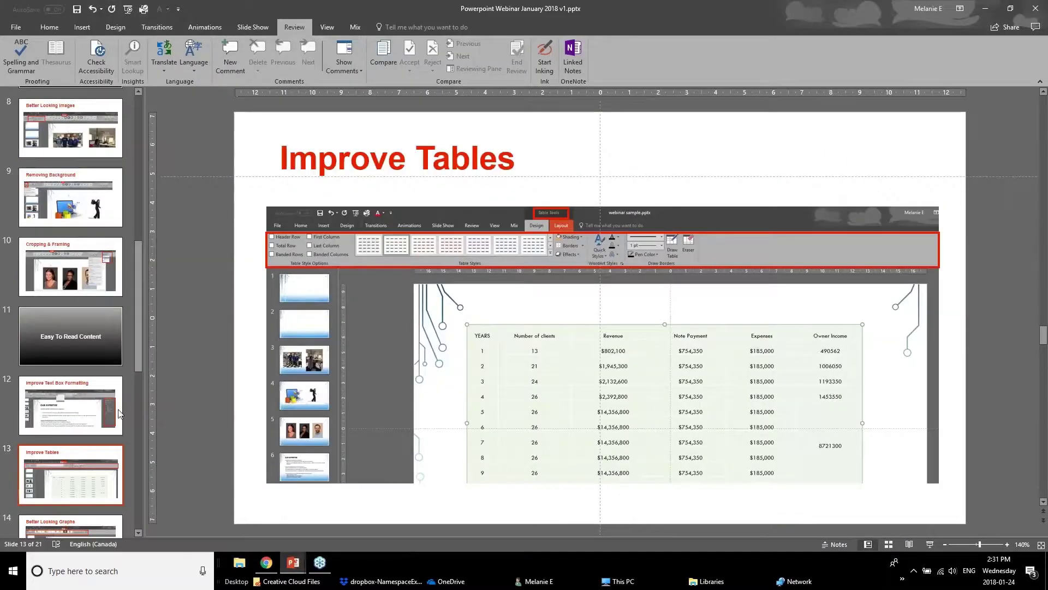
# - Go to the Better Looking Graphs slide
pyautogui.scroll(-1, 45, 434)
pyautogui.click(56, 488)
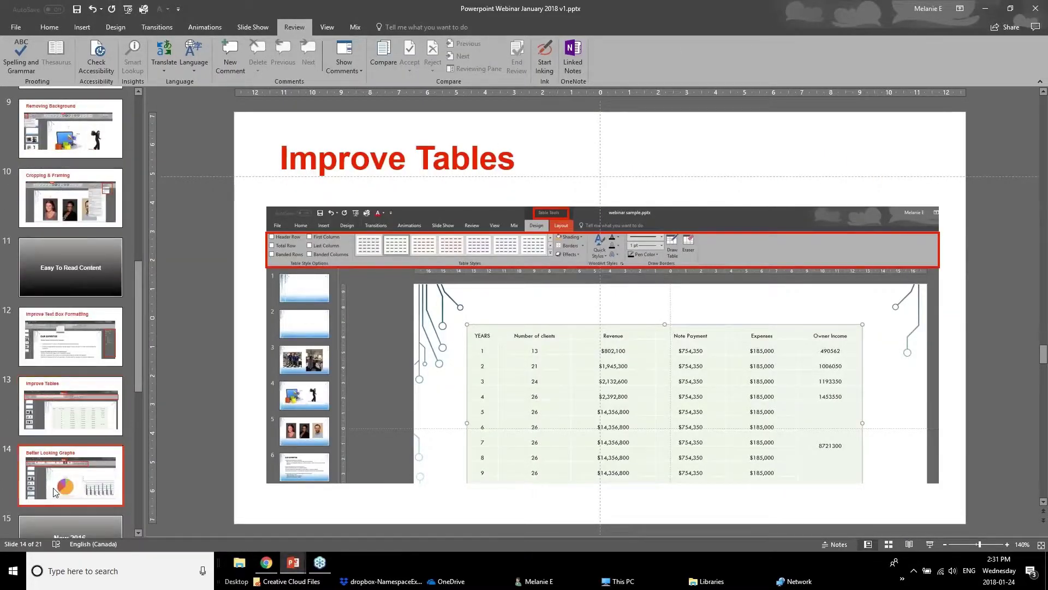
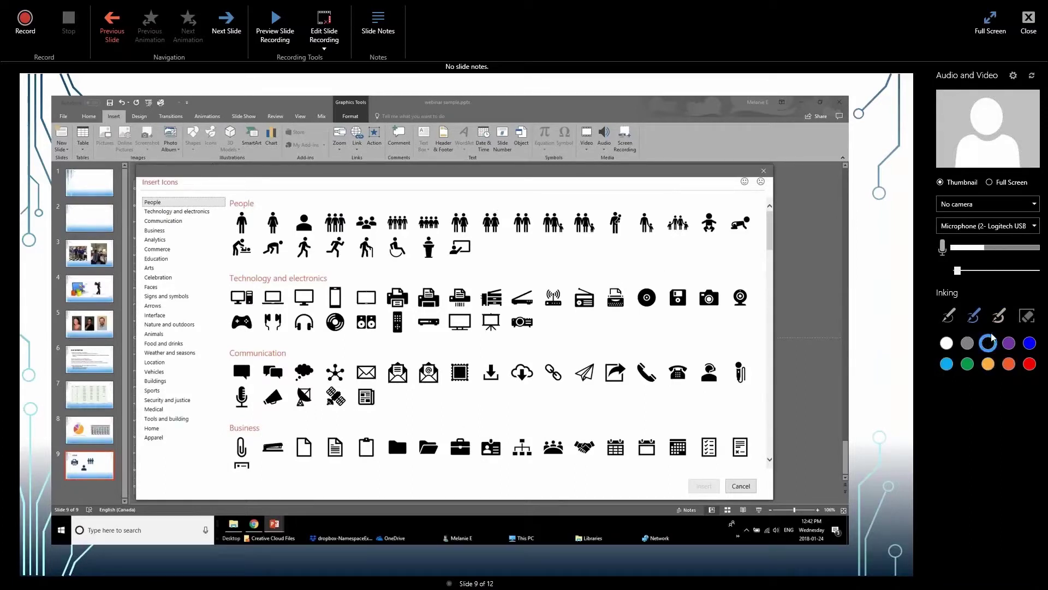
# - Set the slide recording's ink colour to orange and switch to the first inking pen
pyautogui.click(1008, 364)
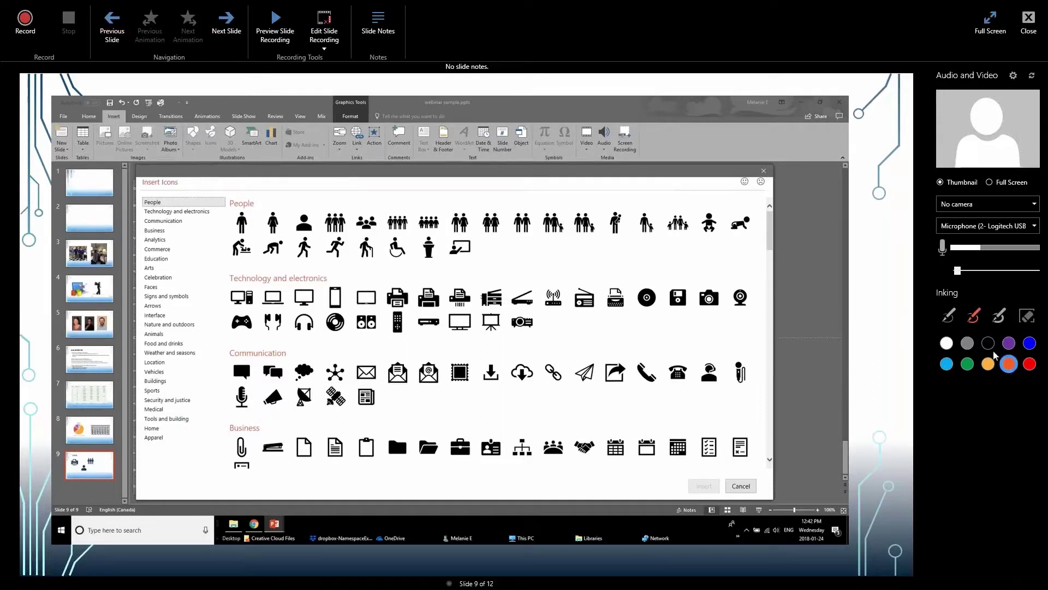
pyautogui.click(950, 316)
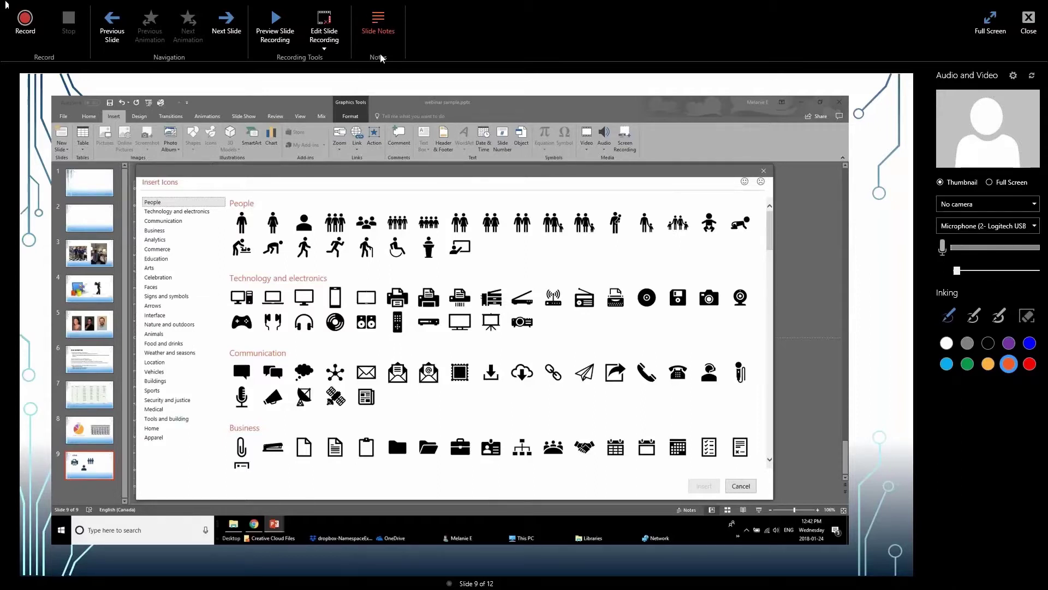
# - Leave the slide recording view, play the slide show up to the Issues Caused by Lack of Systems slide, and end the show
pyautogui.press('Escape')
pyautogui.moveTo(358, 534); pyautogui.dragTo(309, 467)
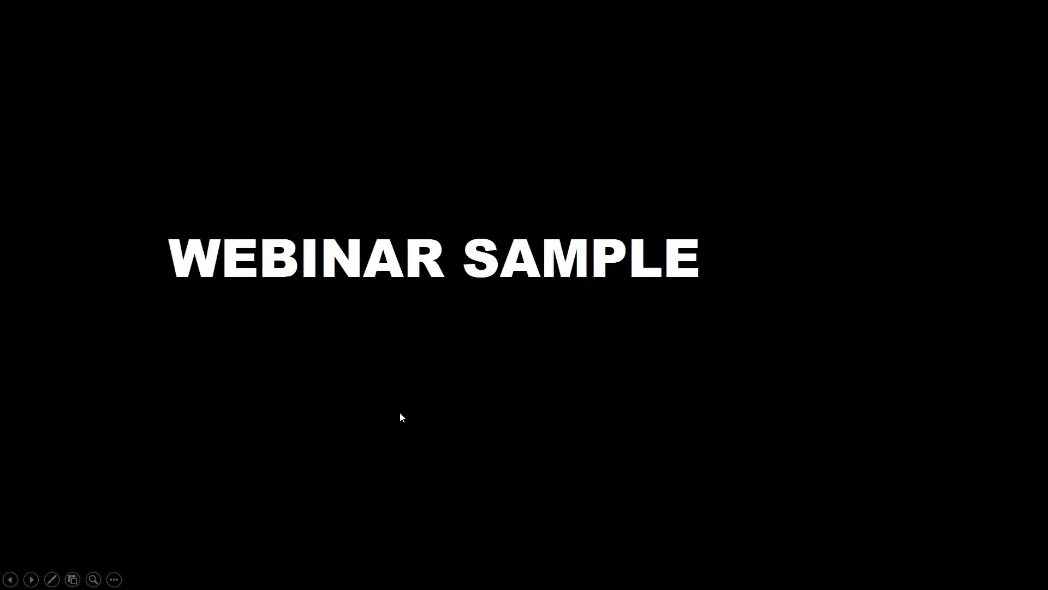
pyautogui.click(401, 417)
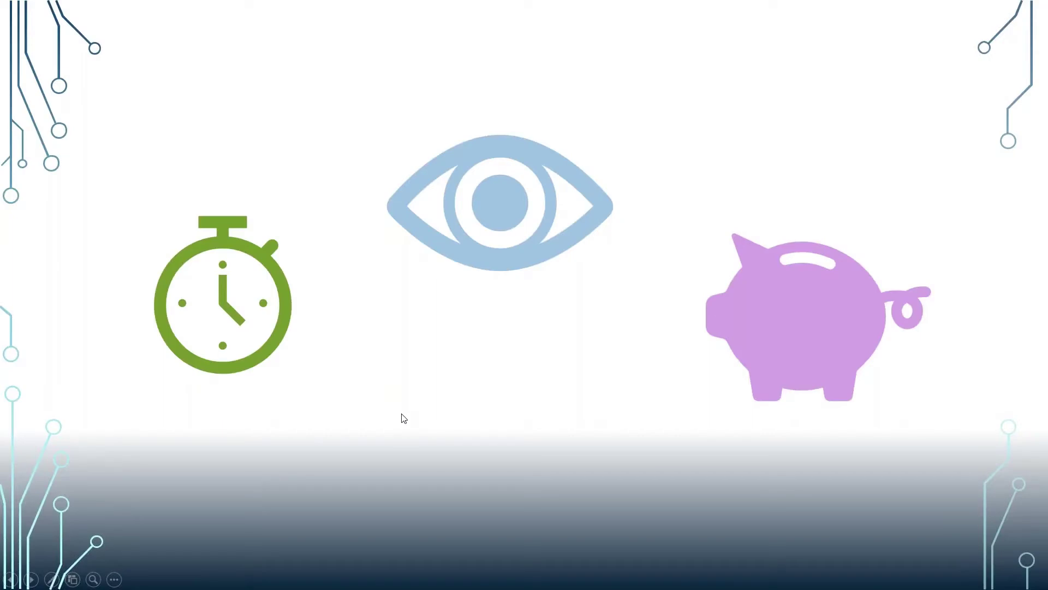
pyautogui.click(402, 416)
pyautogui.click(402, 415)
pyautogui.click(402, 415)
pyautogui.click(402, 415)
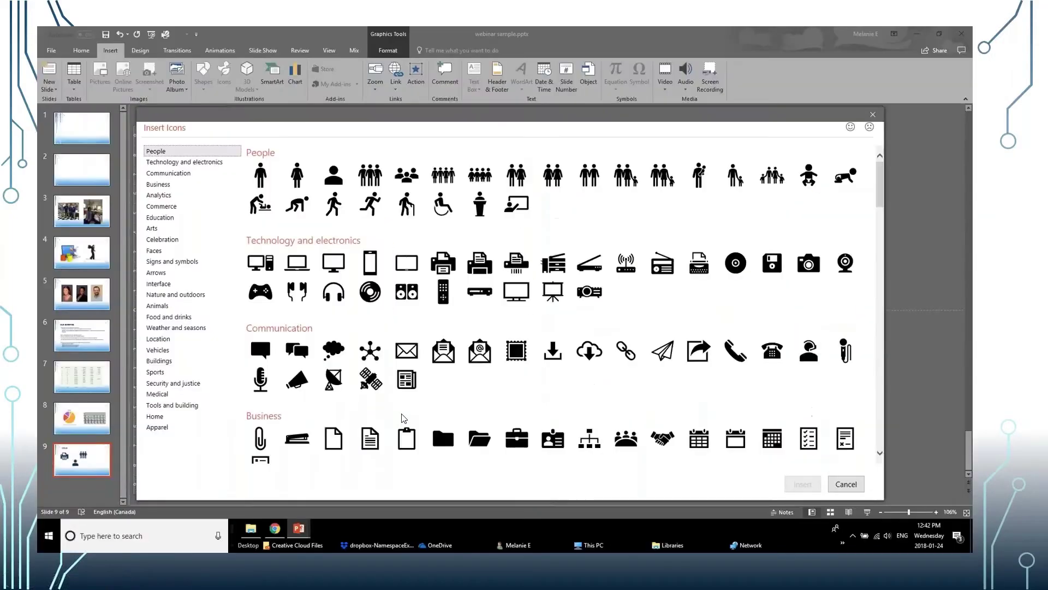
pyautogui.click(402, 414)
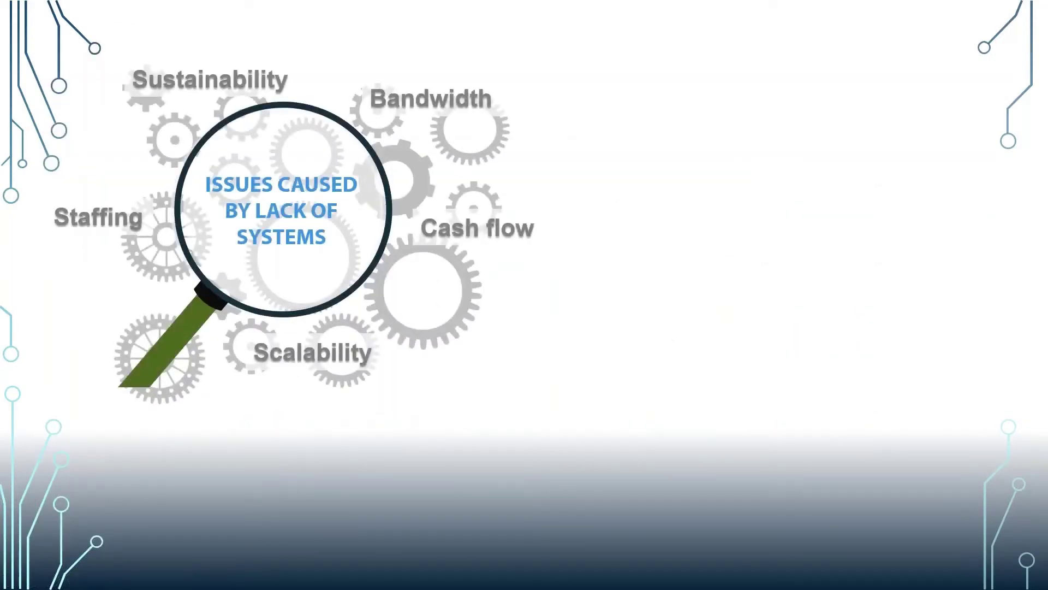
pyautogui.press('Escape')
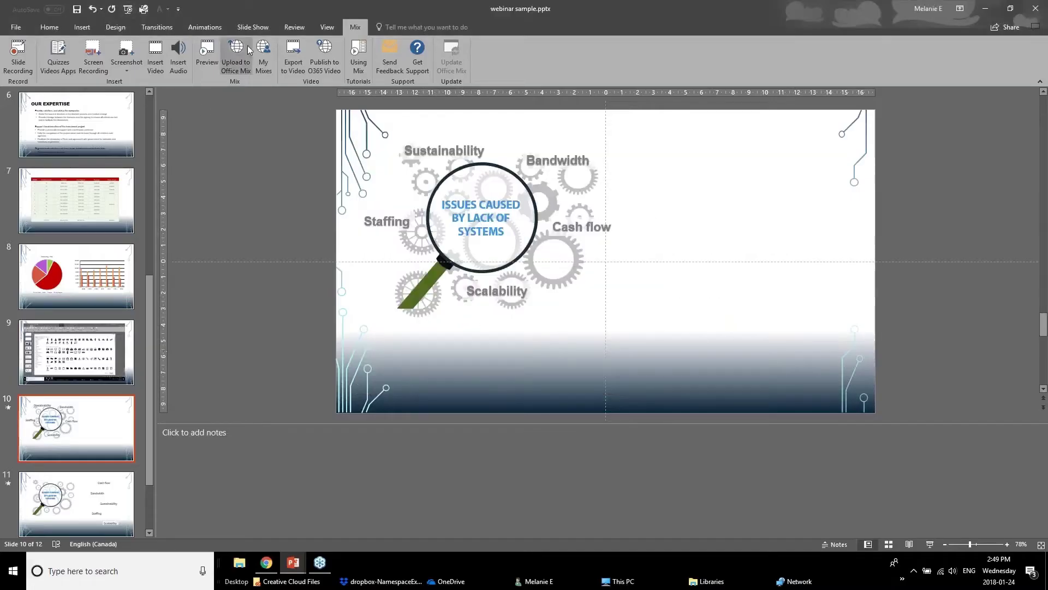
# - Open the slide recording view for the magnifying-glass slide and look at its slide notes control
pyautogui.click(19, 61)
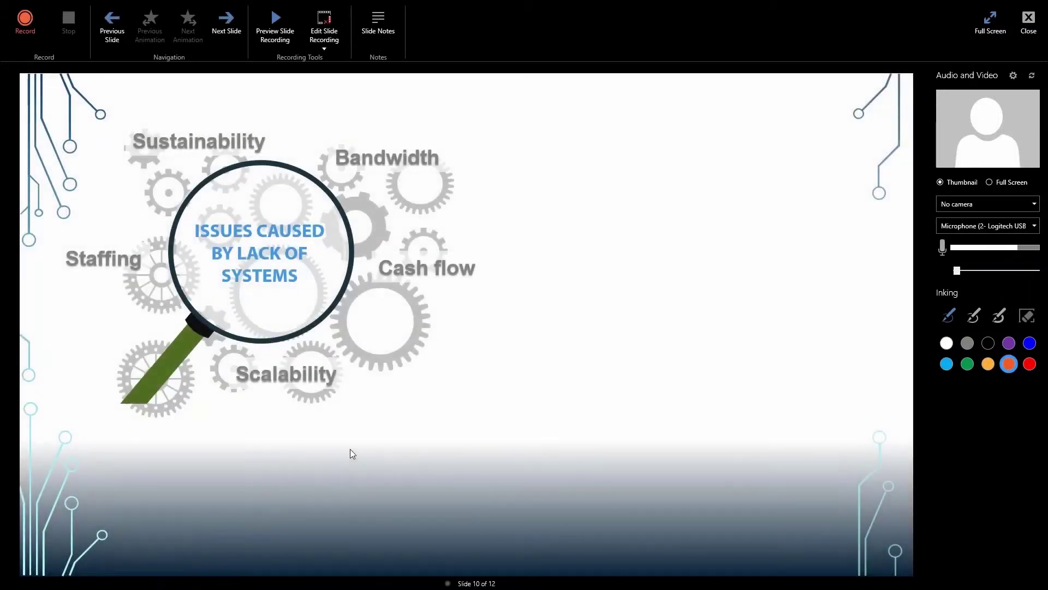
pyautogui.click(390, 52)
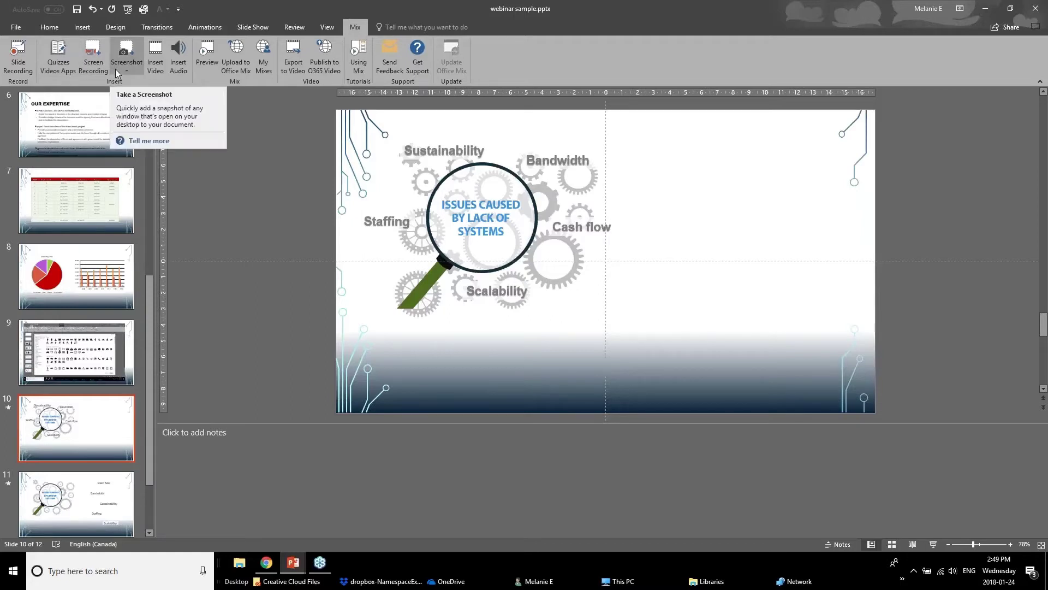
# - Examine the Lab Office Add-ins offered for quizzes, videos and apps, close them, and look at the Screen Recording option
pyautogui.click(59, 68)
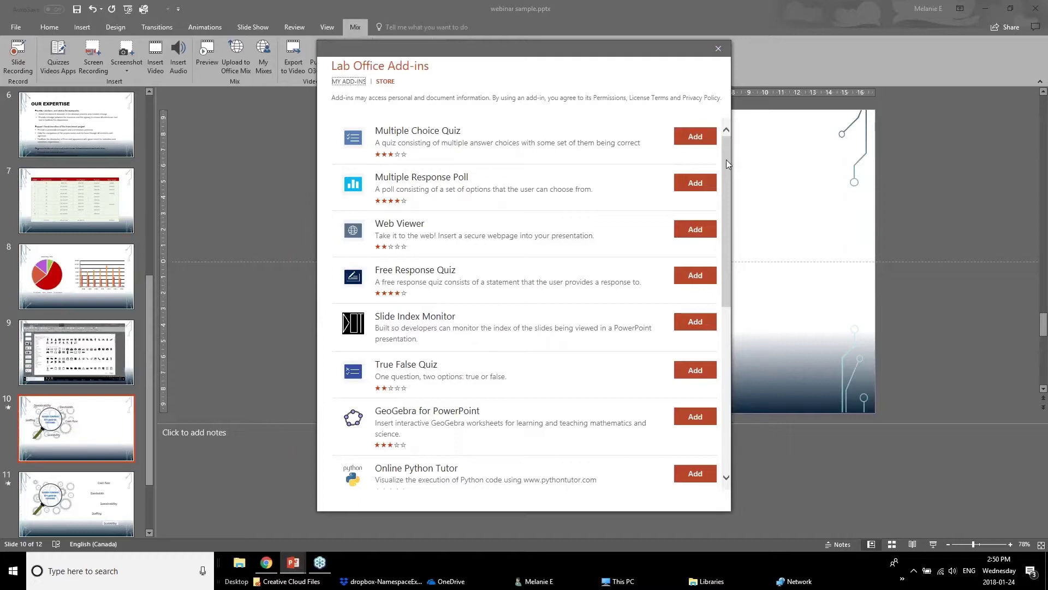
pyautogui.click(718, 49)
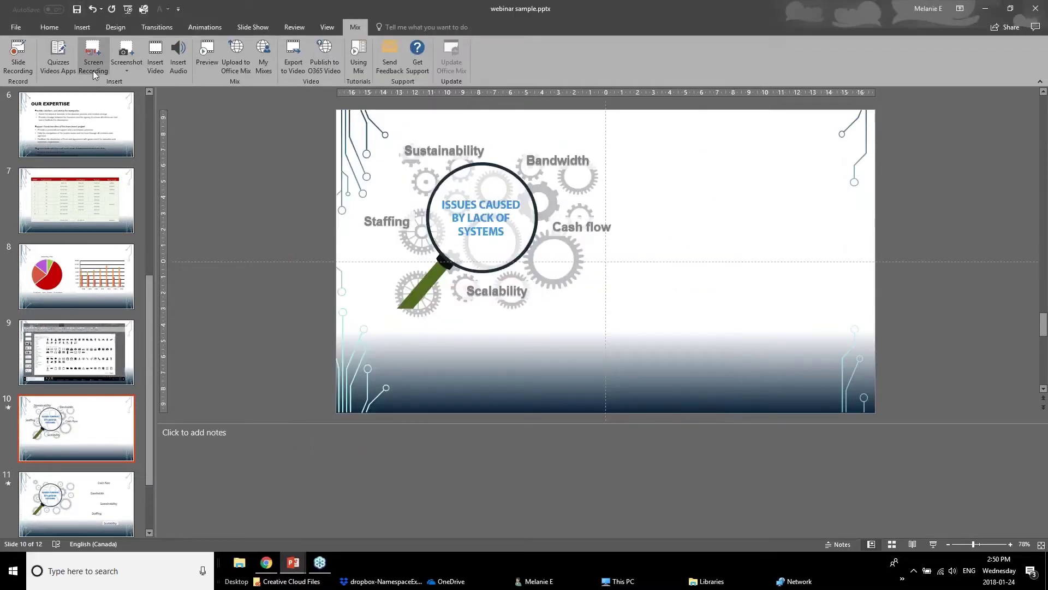
pyautogui.click(93, 66)
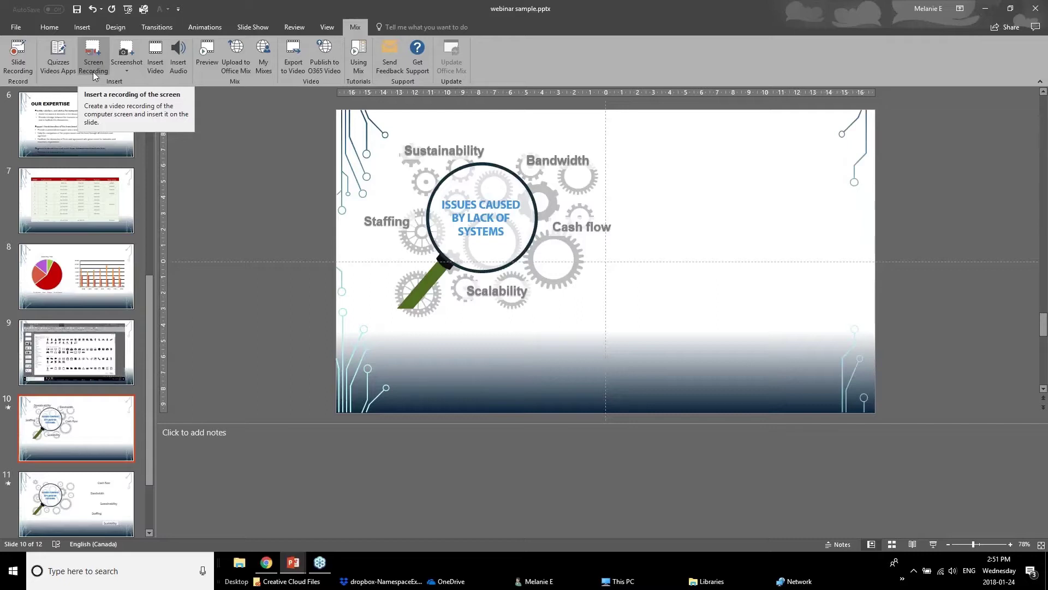
pyautogui.click(92, 71)
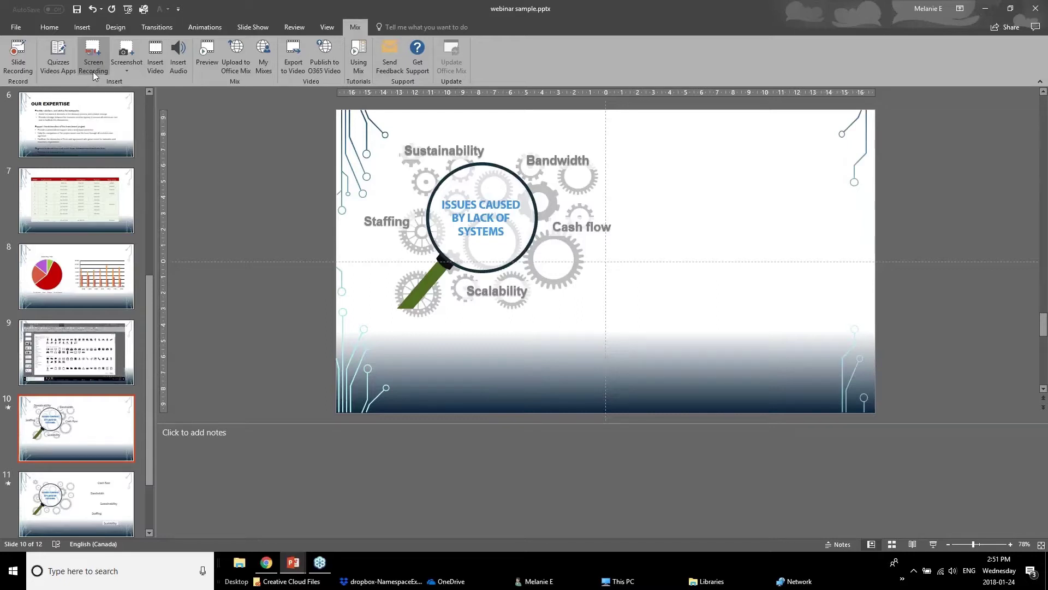
# - Insert a screen clipping of the New MIX Extension window, about 28.3 by 15.3 cm, on slide 10 and centre it roughly on the slide
pyautogui.click(127, 59)
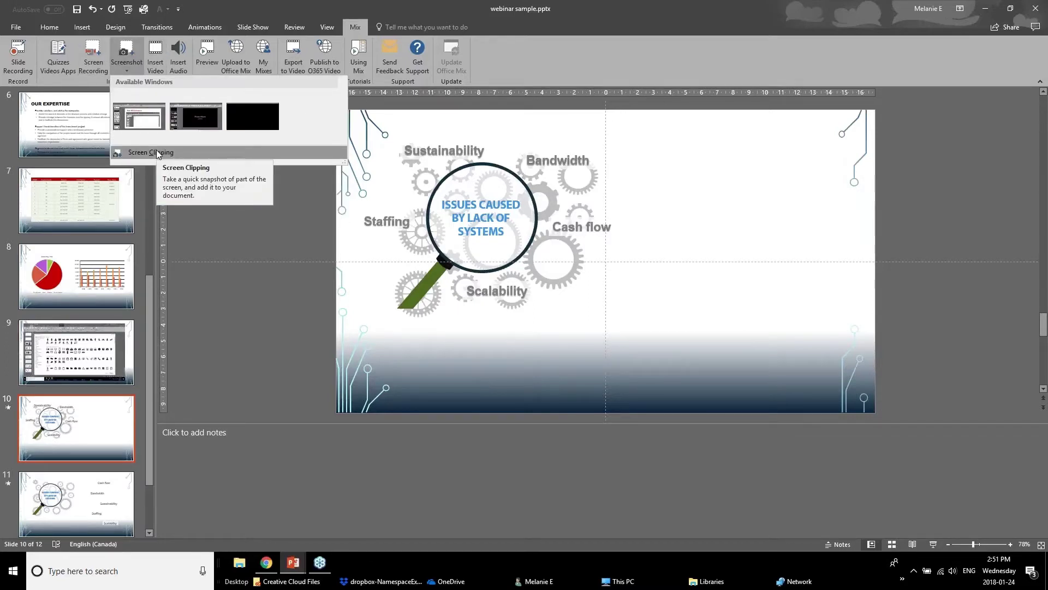
pyautogui.click(157, 153)
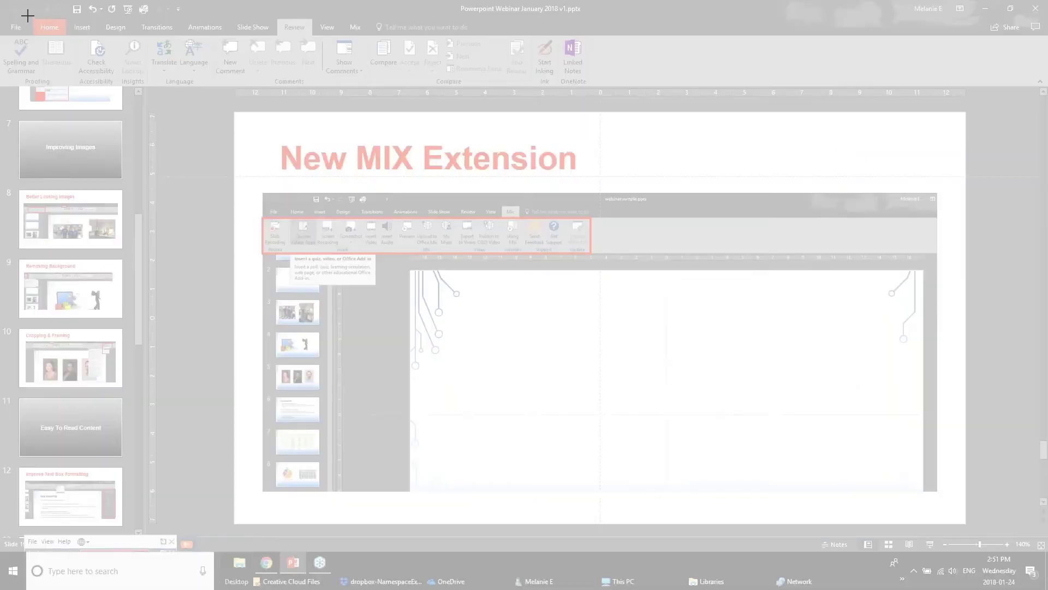
pyautogui.moveTo(27, 13); pyautogui.dragTo(976, 524)
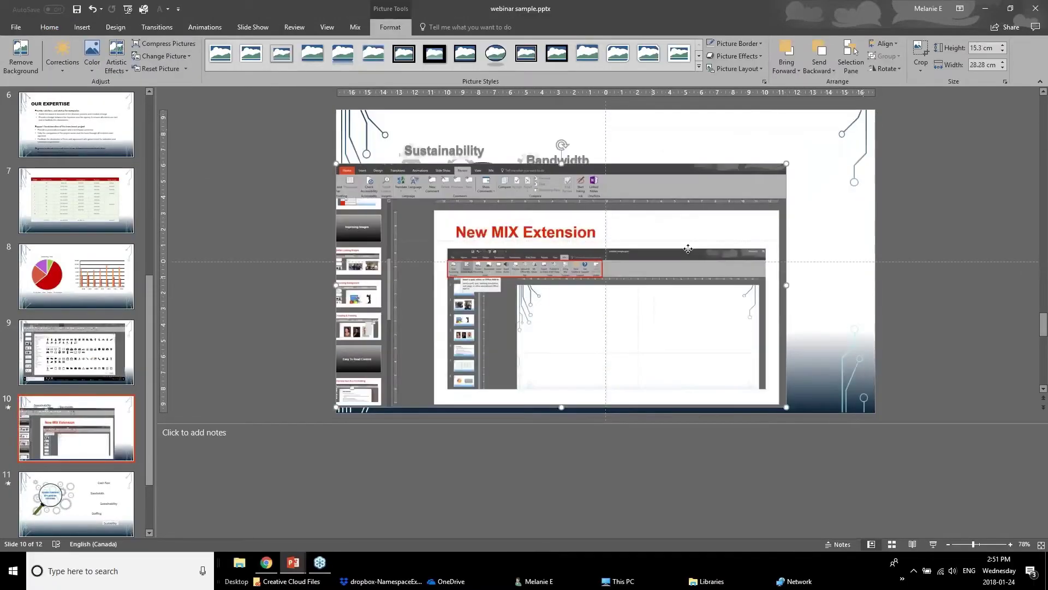
pyautogui.moveTo(651, 280); pyautogui.dragTo(703, 249)
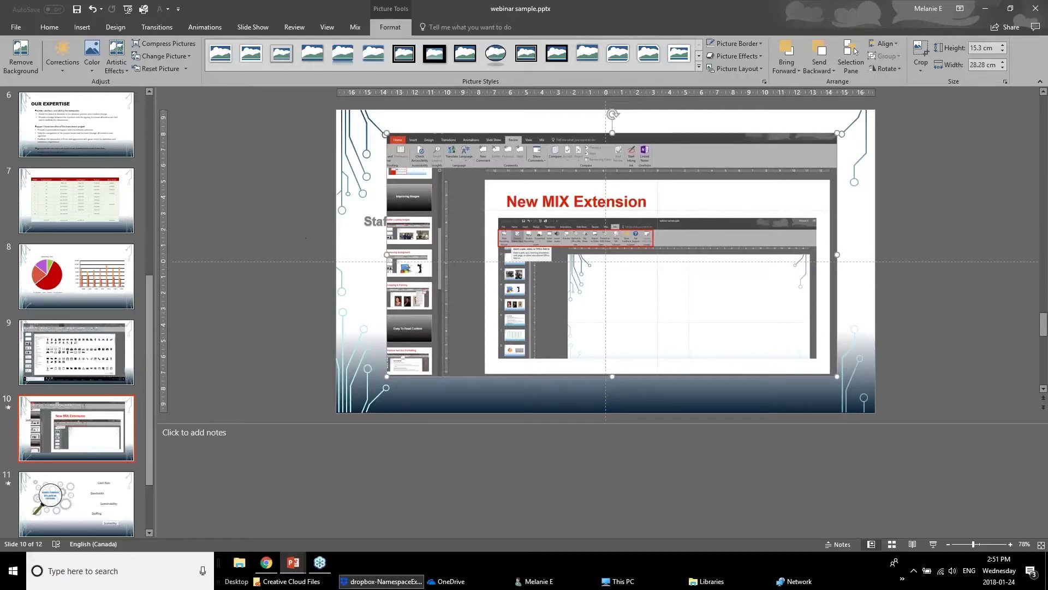
# - Switch to Powerpoint Webinar January 2018 v1.pptx and go to the Zoom Feature slide
pyautogui.click(295, 567)
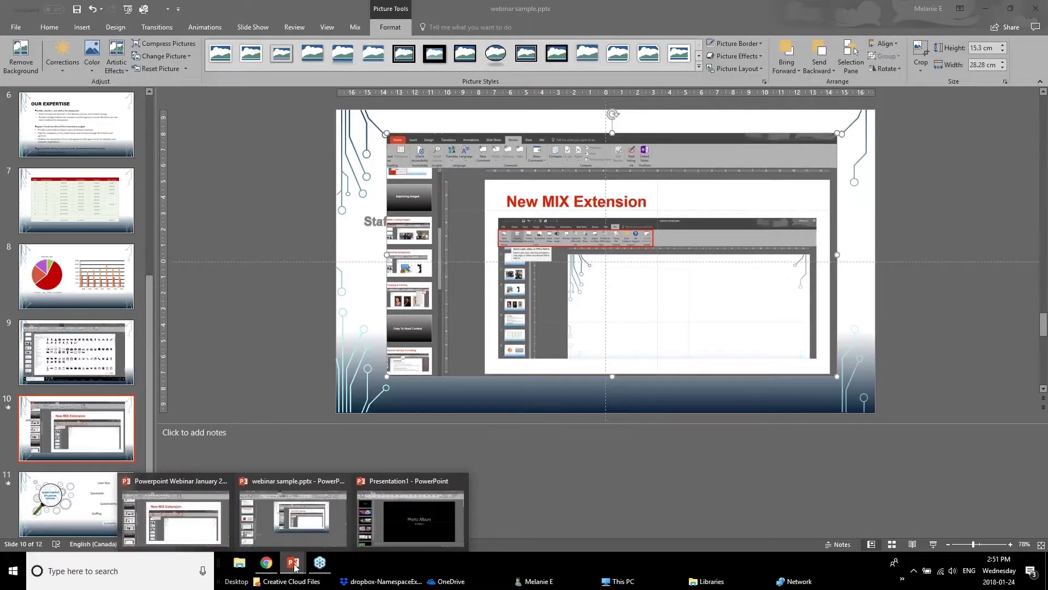
pyautogui.click(191, 512)
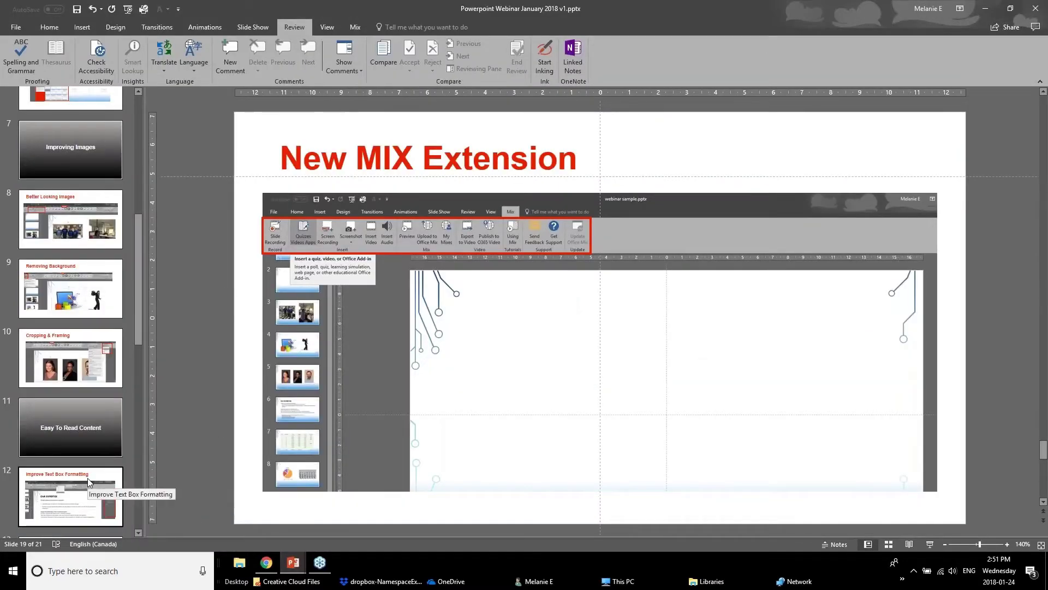
pyautogui.scroll(-1, 76, 382)
pyautogui.scroll(-10, 77, 386)
pyautogui.click(75, 424)
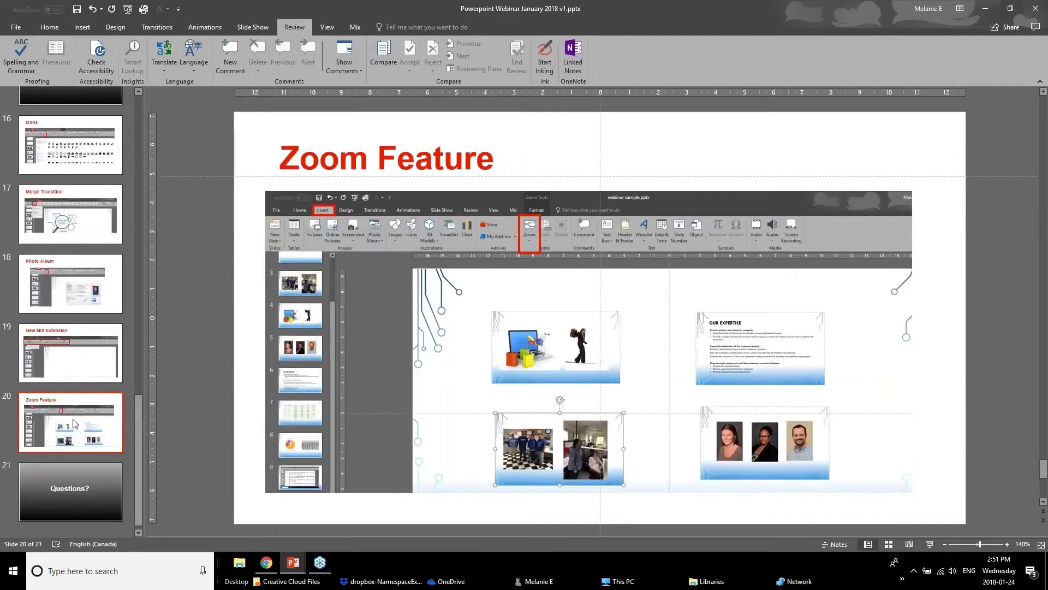